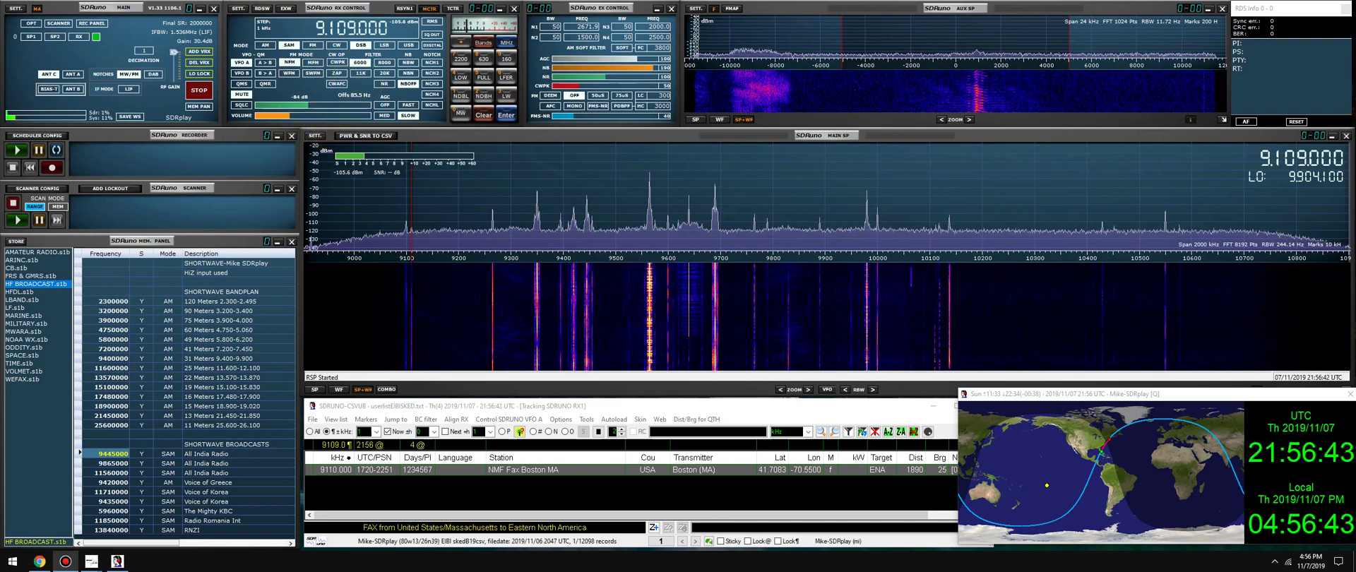
left_click(514, 409)
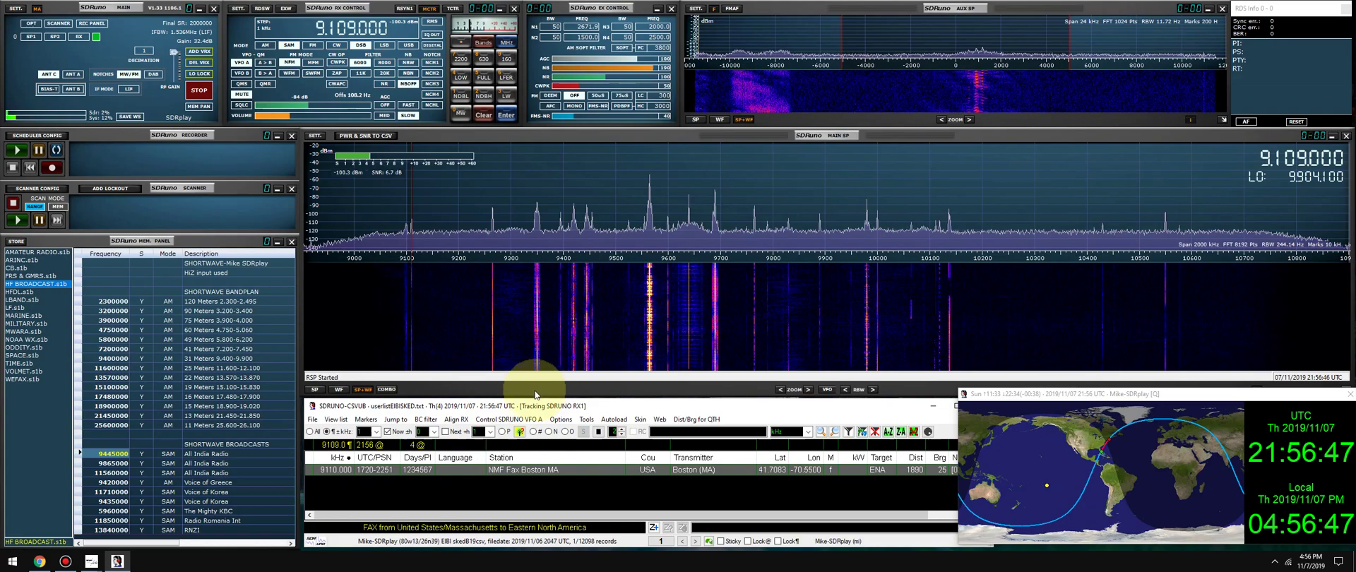
left_click(336, 419)
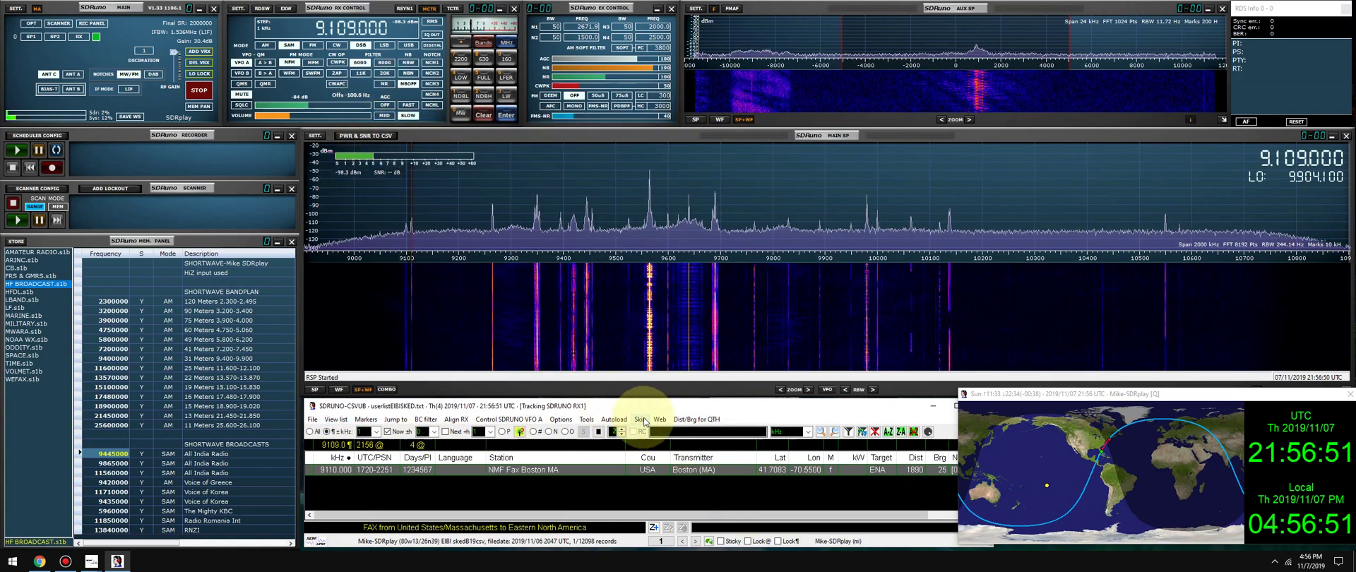
left_click(658, 420)
left_click(663, 139)
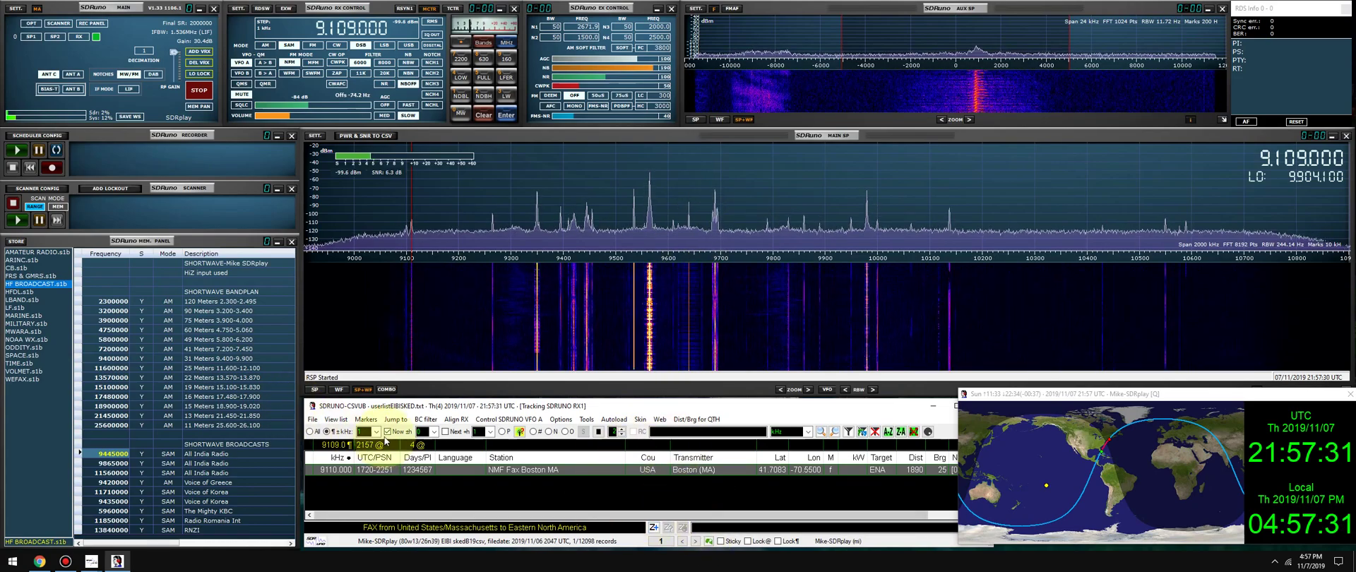
- Import the EIBI database into the user list browser
left_click(312, 420)
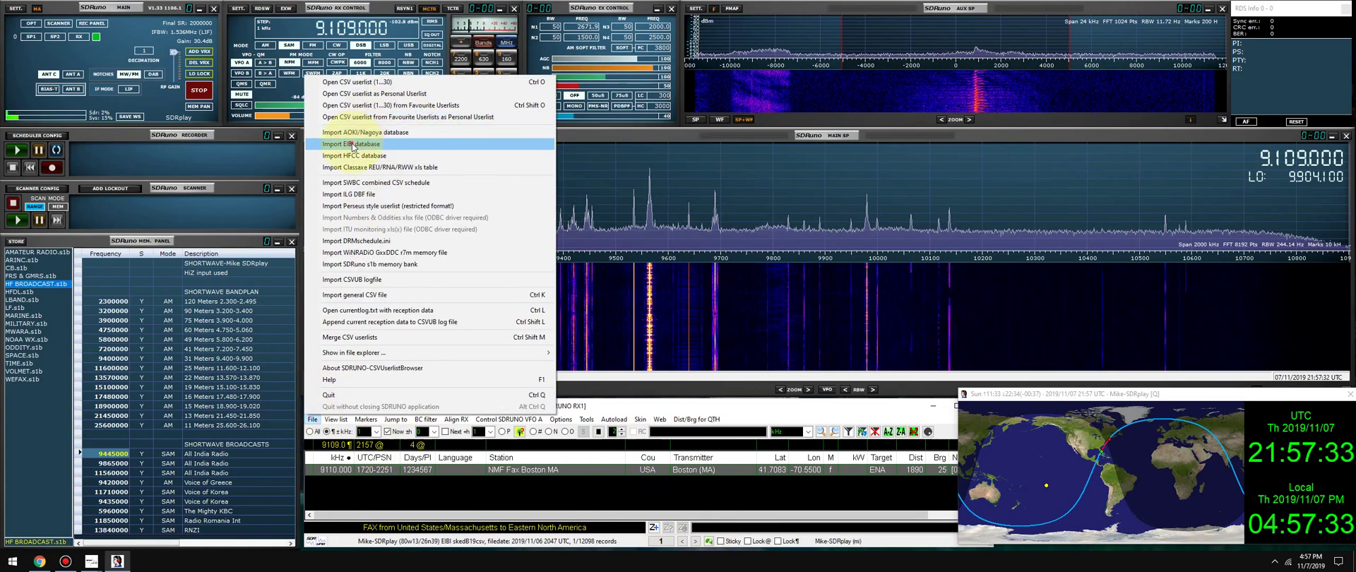
left_click(395, 144)
double_click(425, 360)
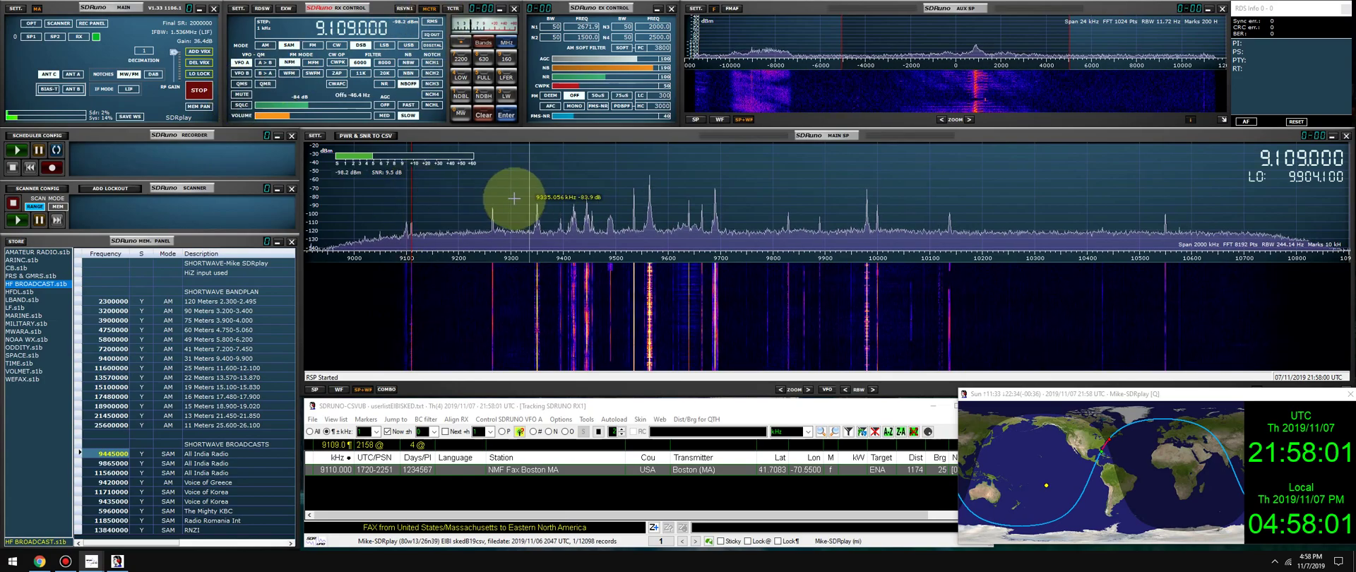
- Tune to the signals at 9265, 9350 and 9395 kHz and compare the two station entries listed for 9395 kHz
left_click(492, 191)
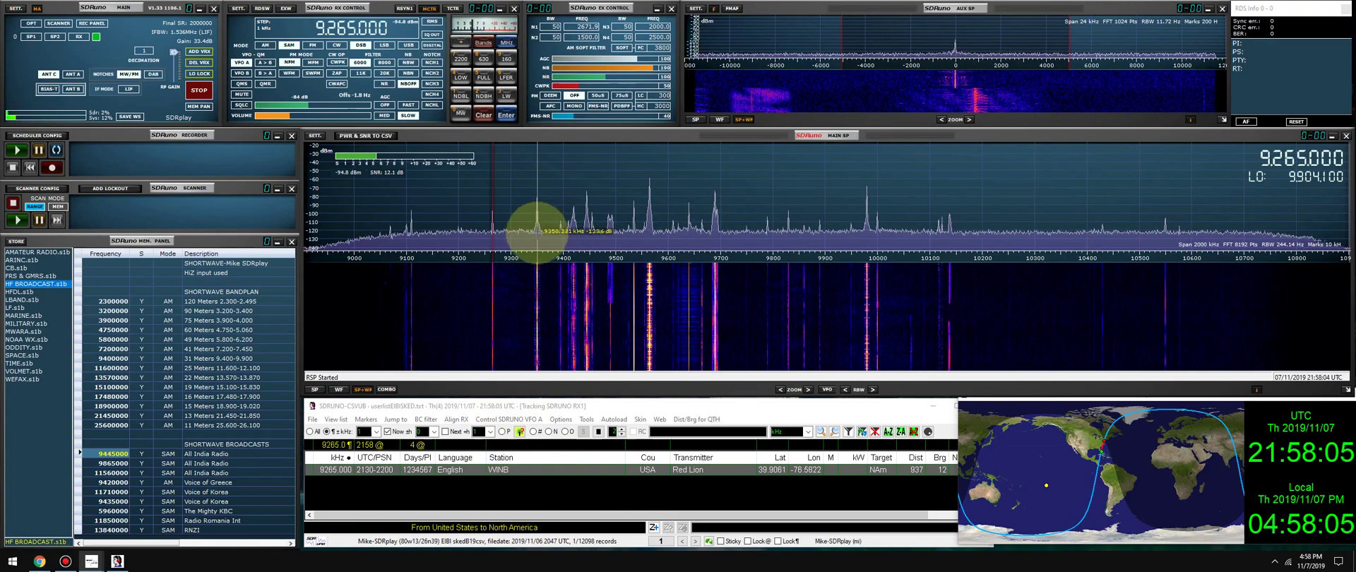
left_click(538, 233)
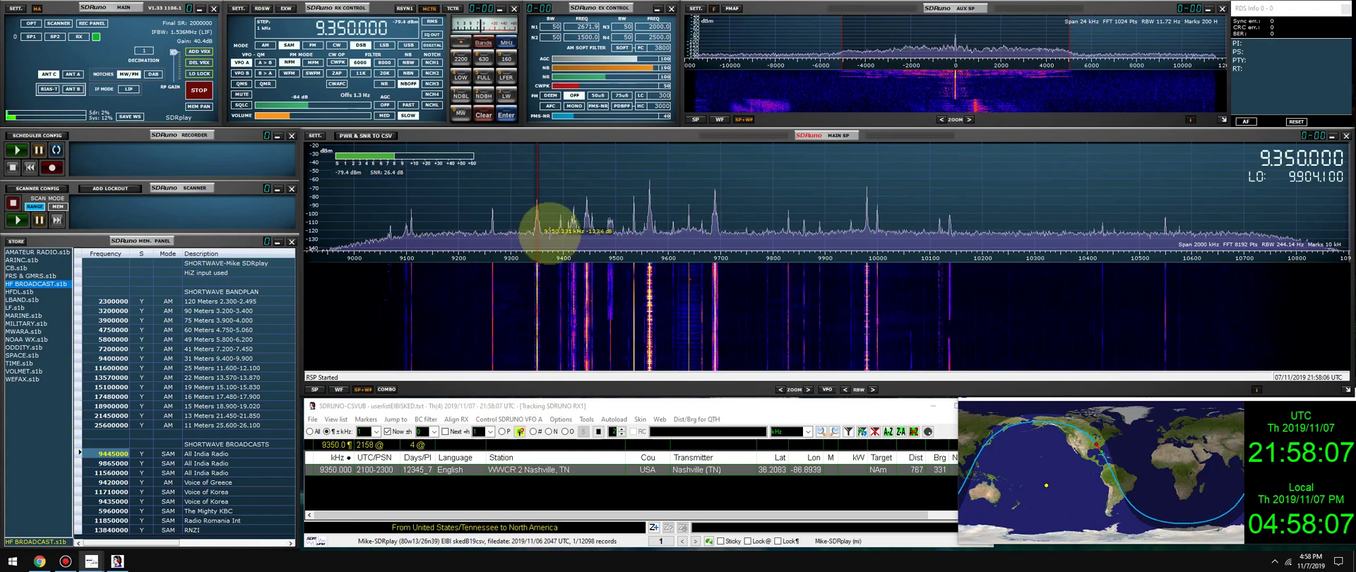
left_click(561, 231)
scroll(561, 231, "down", 1)
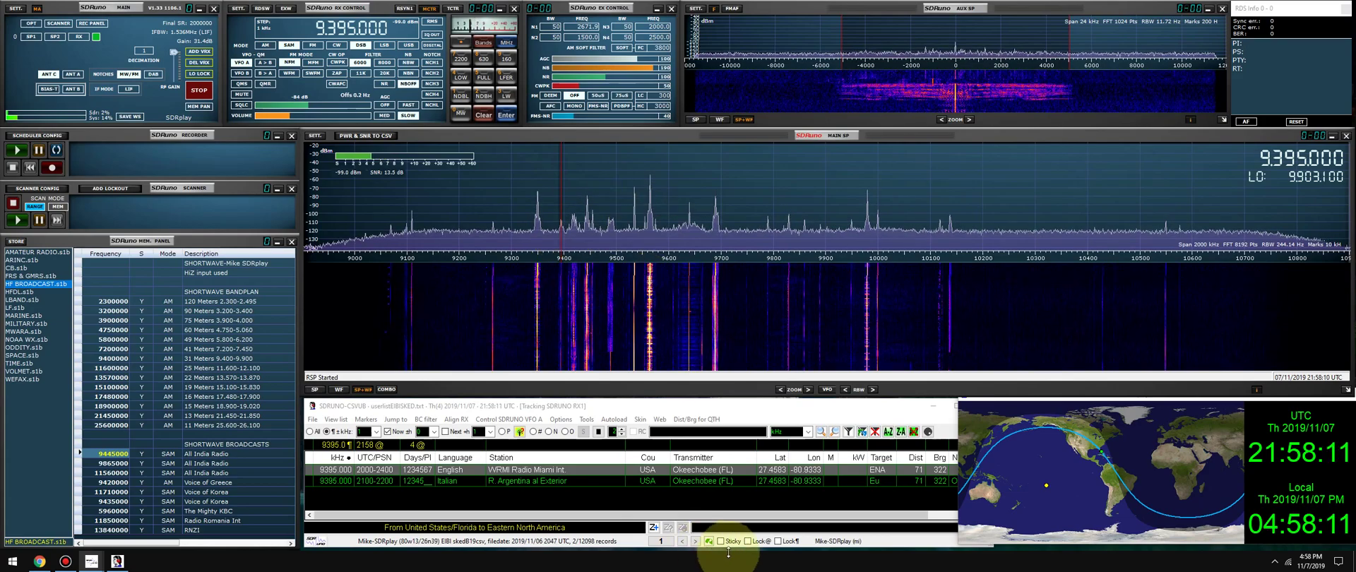
left_click(533, 481)
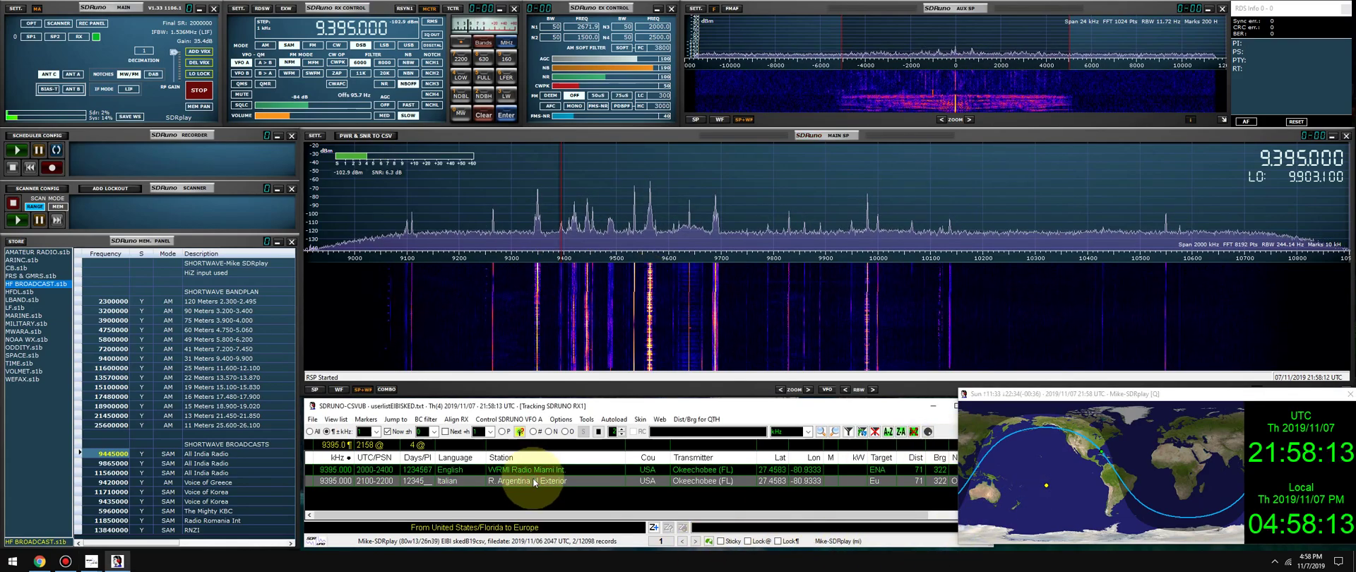
left_click(530, 470)
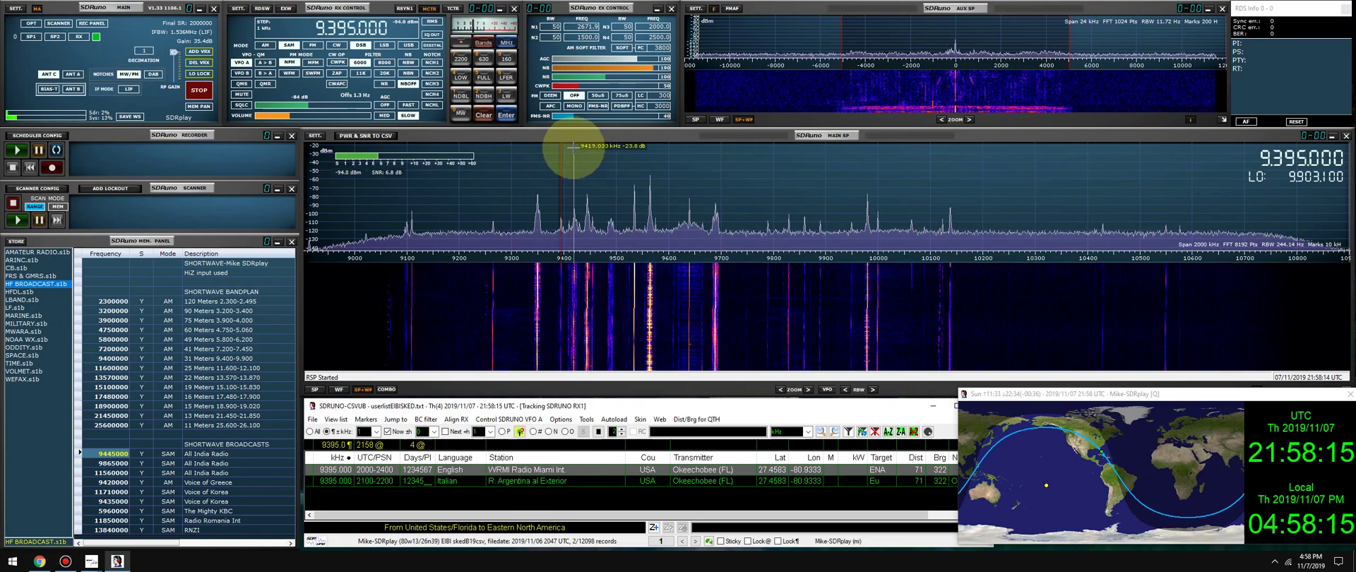
- Tune to the 9420 kHz signal in AM mode and widen the filter to about 9188 Hz
left_click(573, 147)
scroll(574, 147, "up", 1)
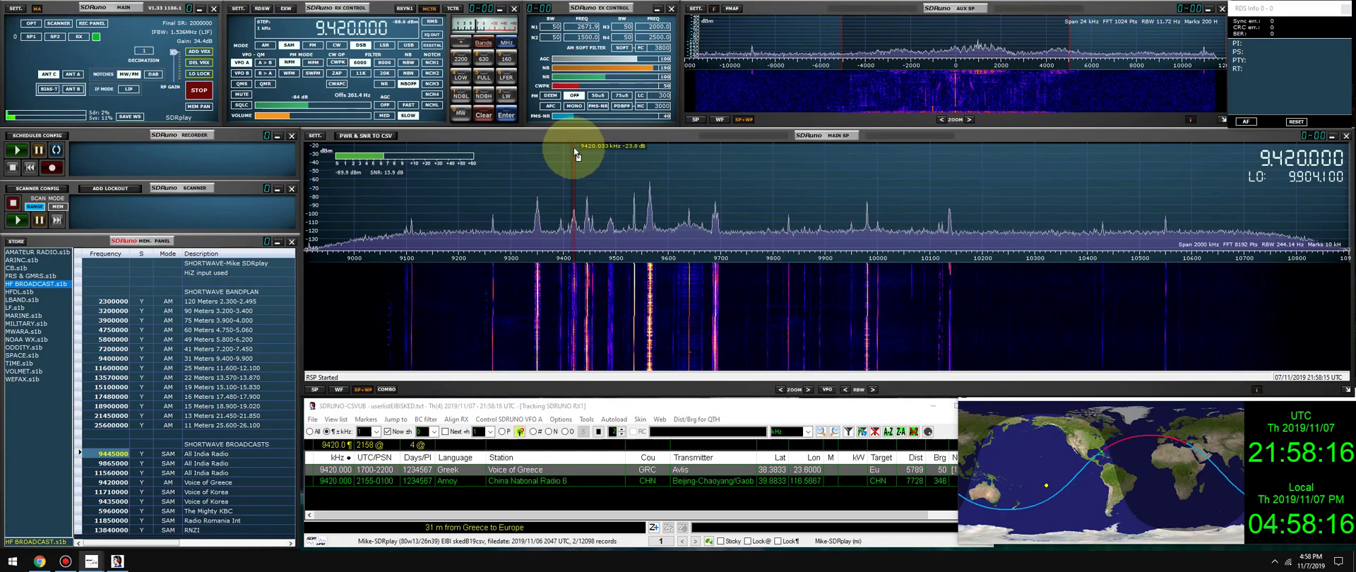
left_click(265, 45)
left_click_drag(1032, 29, 1059, 30)
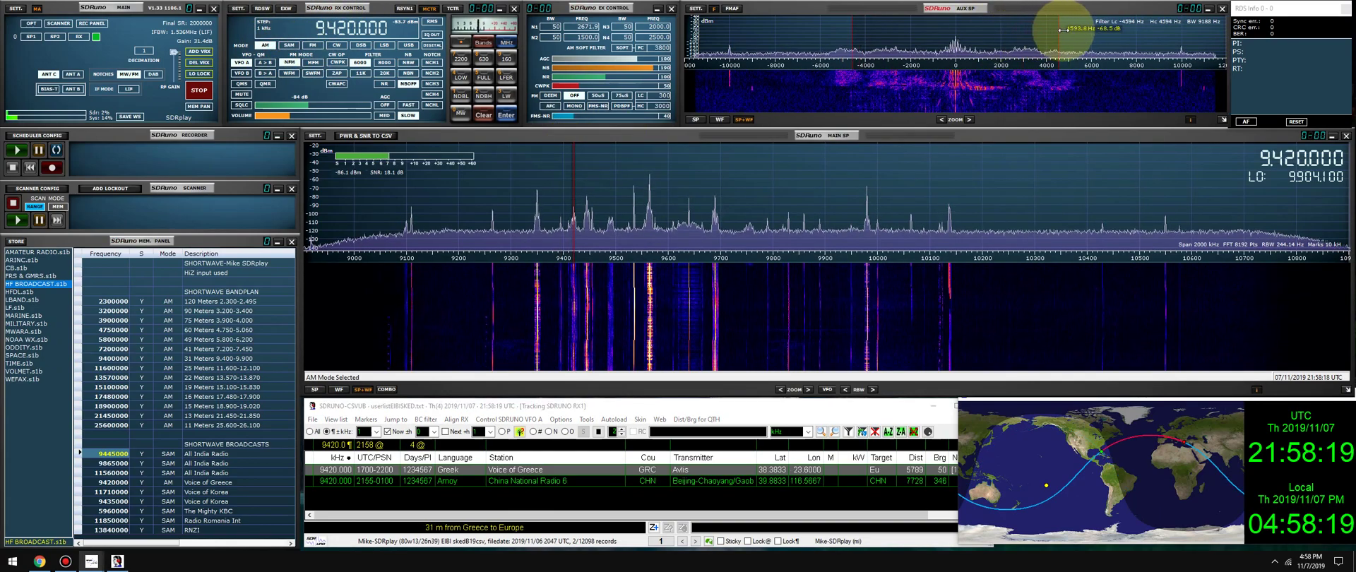
left_click(514, 475)
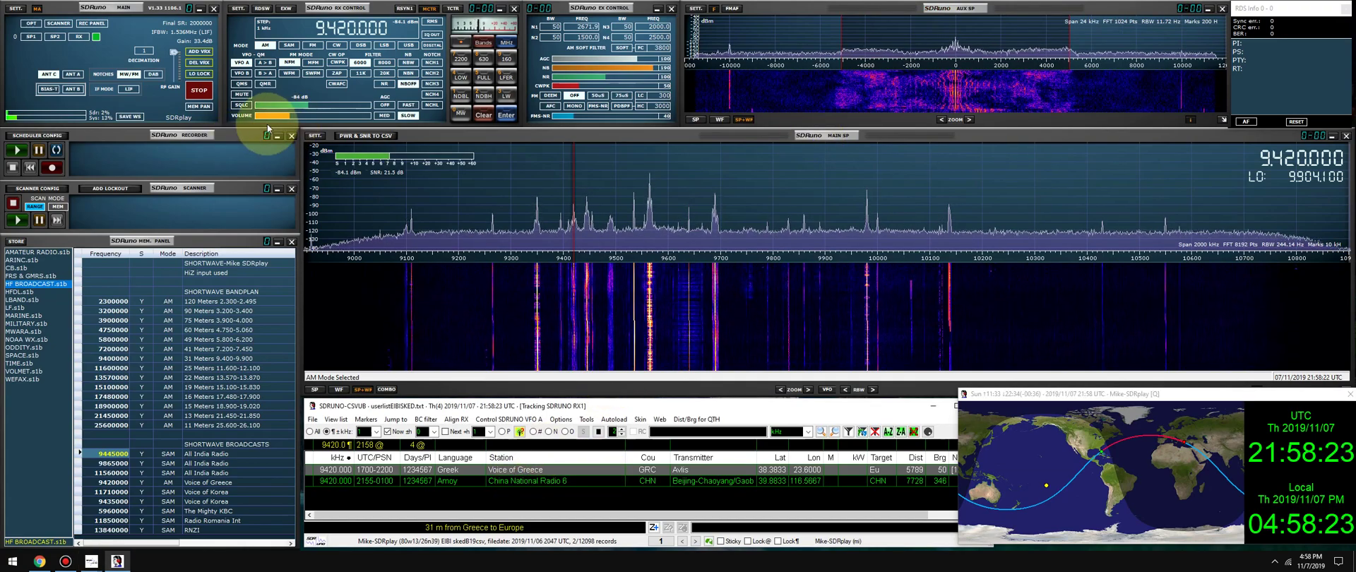
- Tune to the 9445 kHz signal and select the All India Radio GOS entry in the station list
left_click(587, 155)
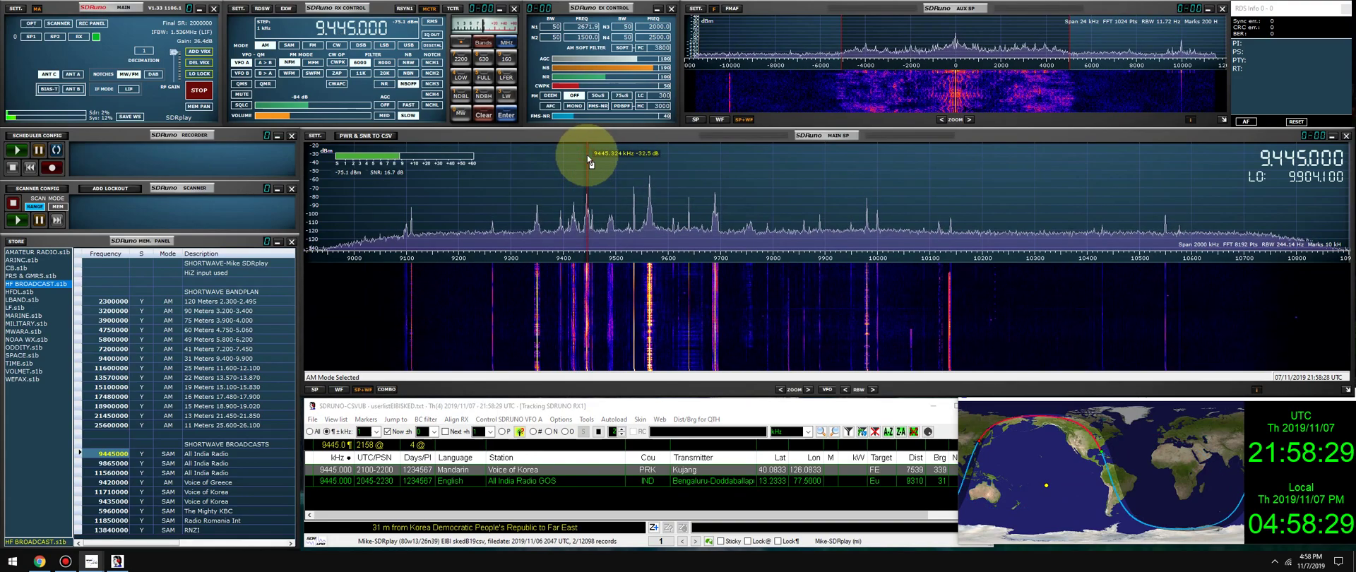
left_click(517, 482)
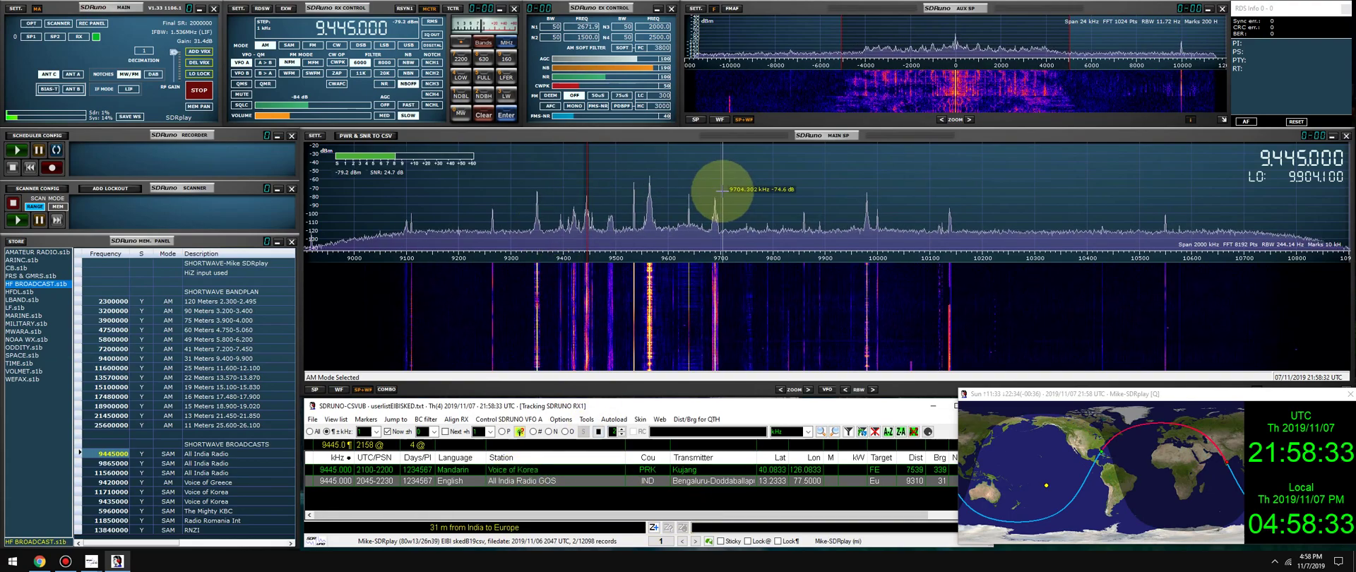
left_click_drag(1068, 36, 1067, 36)
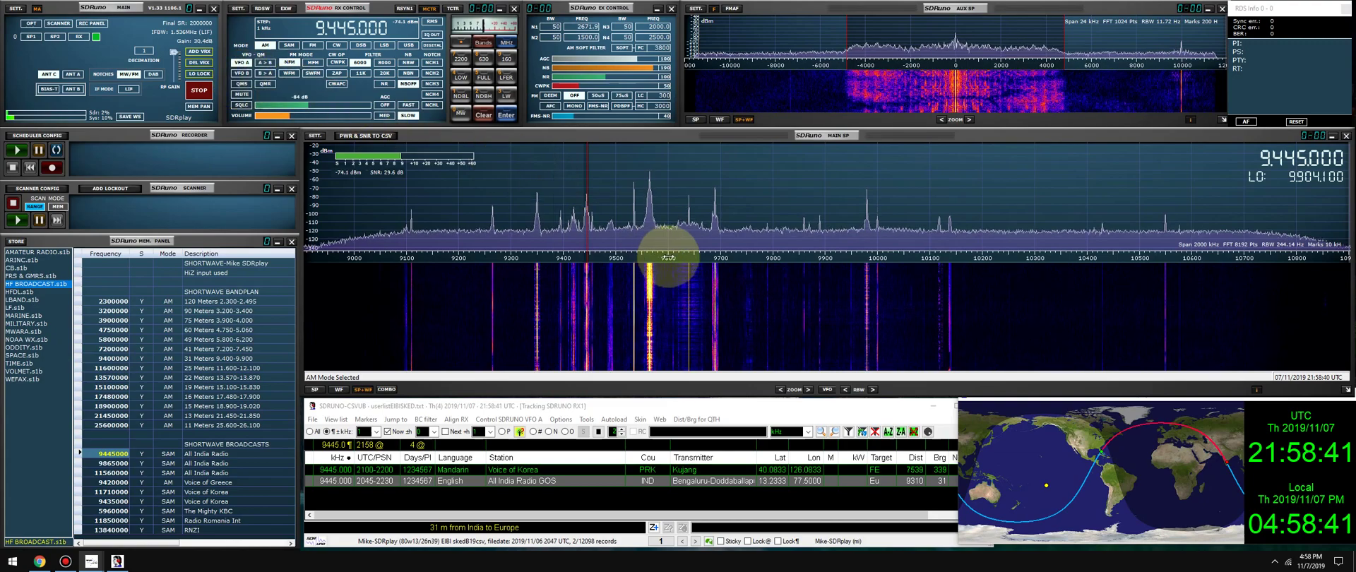
- Tune to the signals at 9535 and 9565 kHz and check the station entries listed for 9565 kHz
left_click(634, 185)
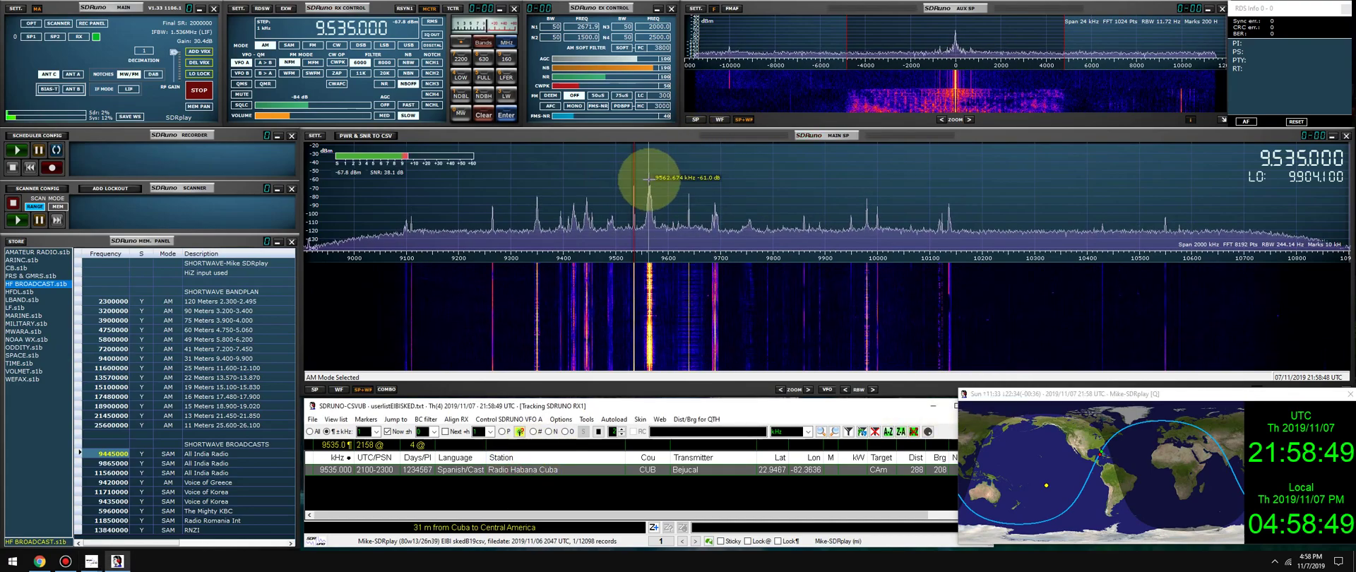
left_click(647, 181)
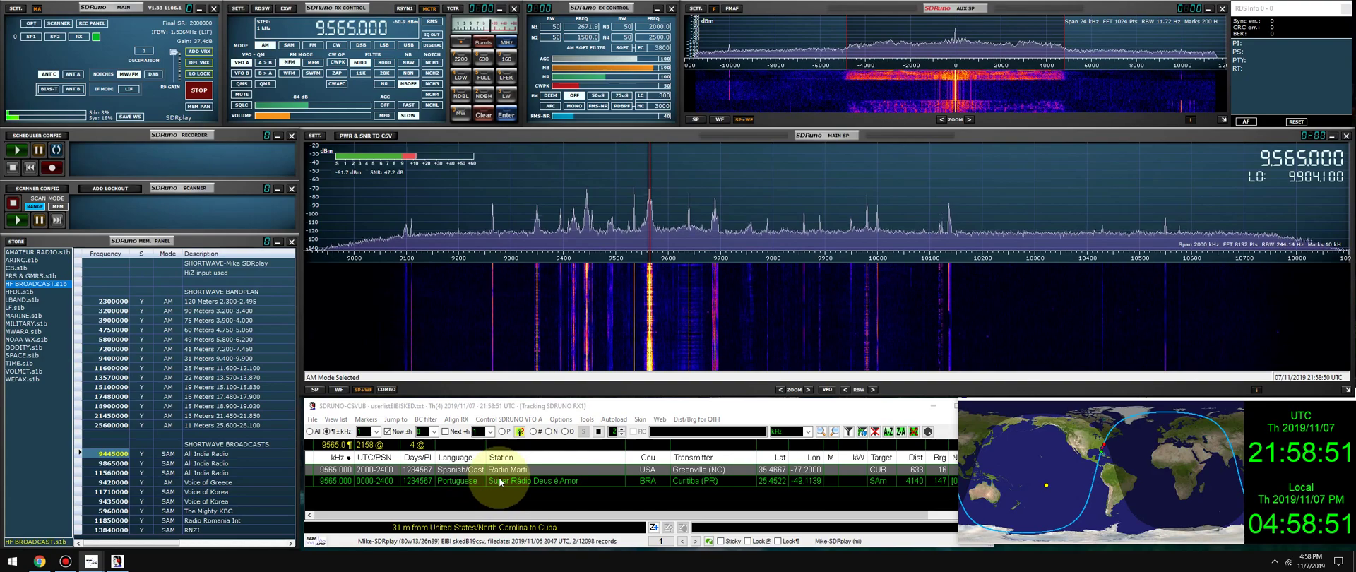
left_click(467, 481)
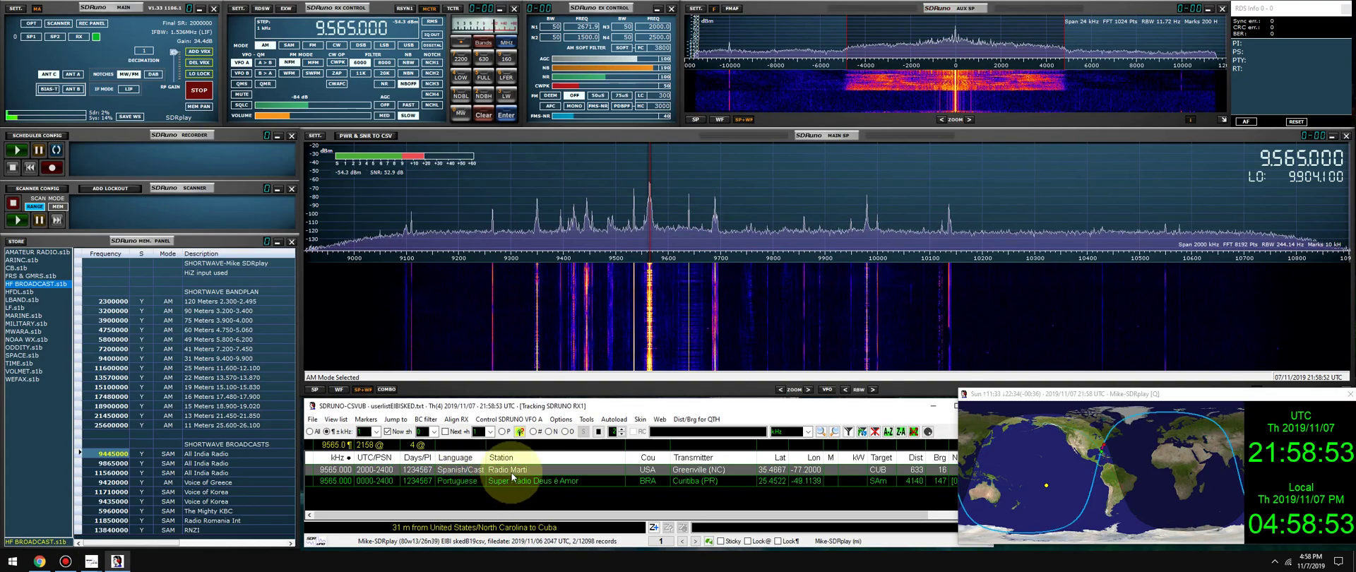
- Tune to the signals at 9640 and 9690 kHz and select the Radio Exterior España entry
left_click(690, 192)
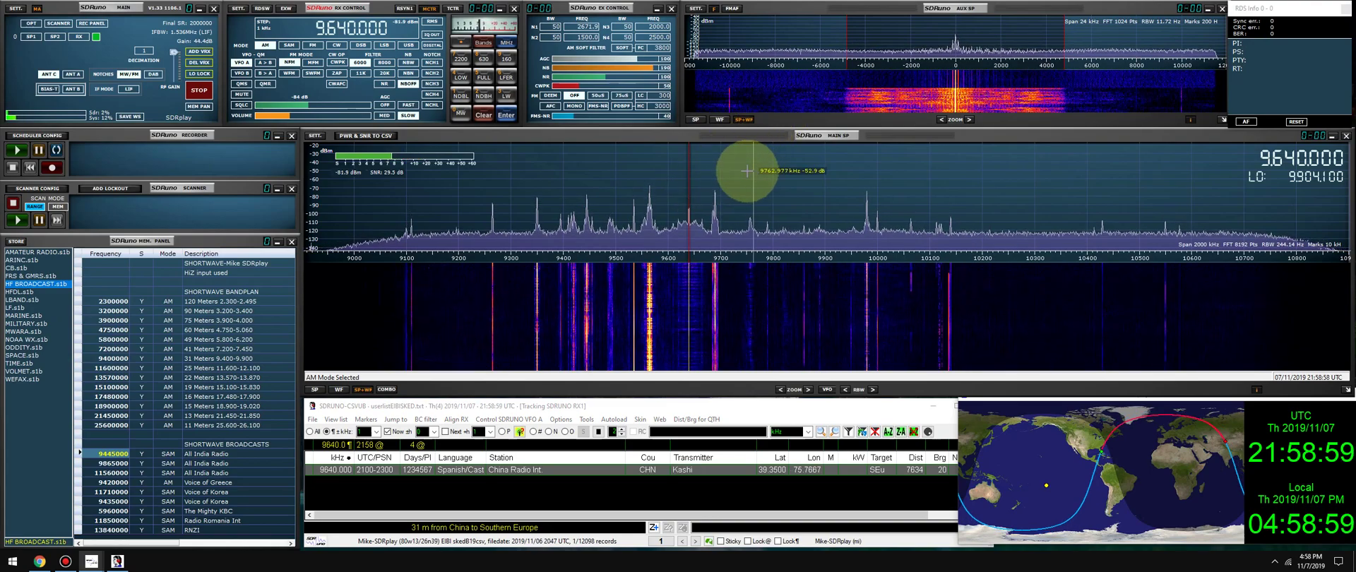
left_click(716, 168)
scroll(723, 167, "down", 1)
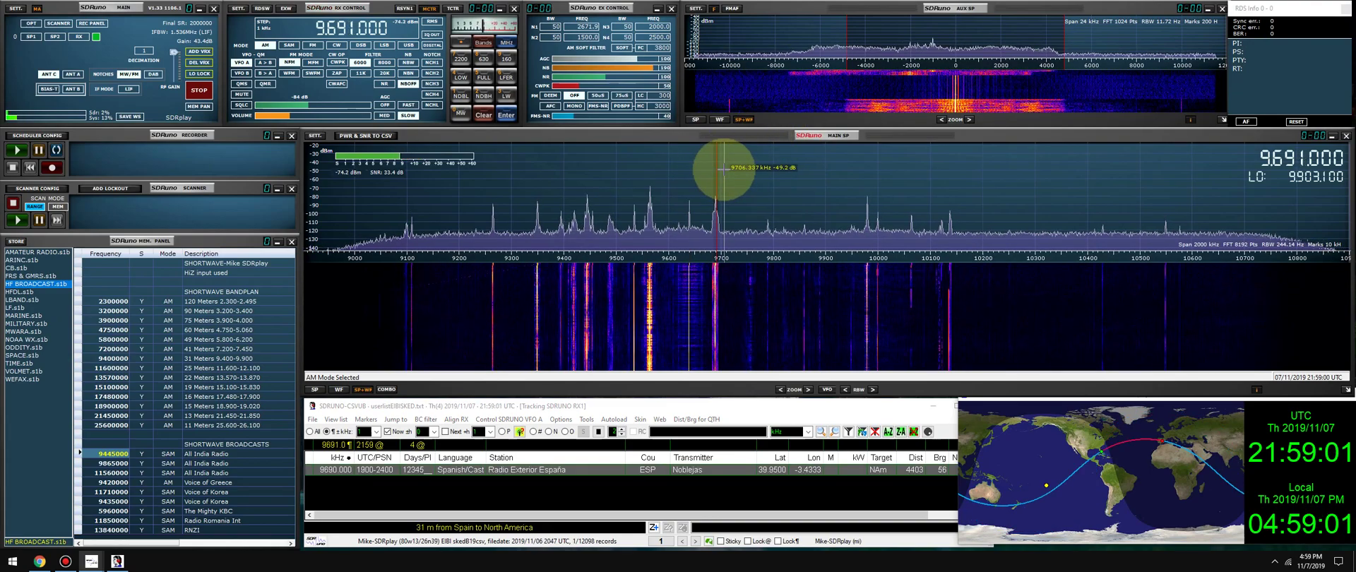
scroll(723, 168, "down", 1)
left_click(529, 469)
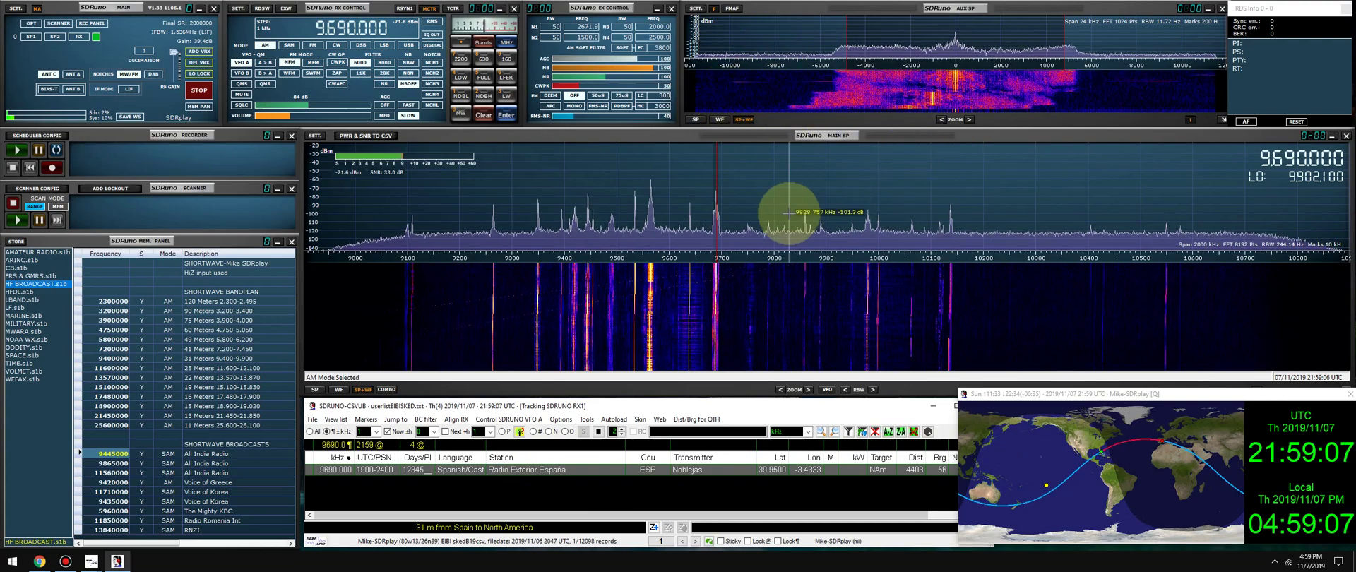
- Tune to the weak signal at 9860 kHz and narrow the filter to about 4078 Hz
left_click(805, 205)
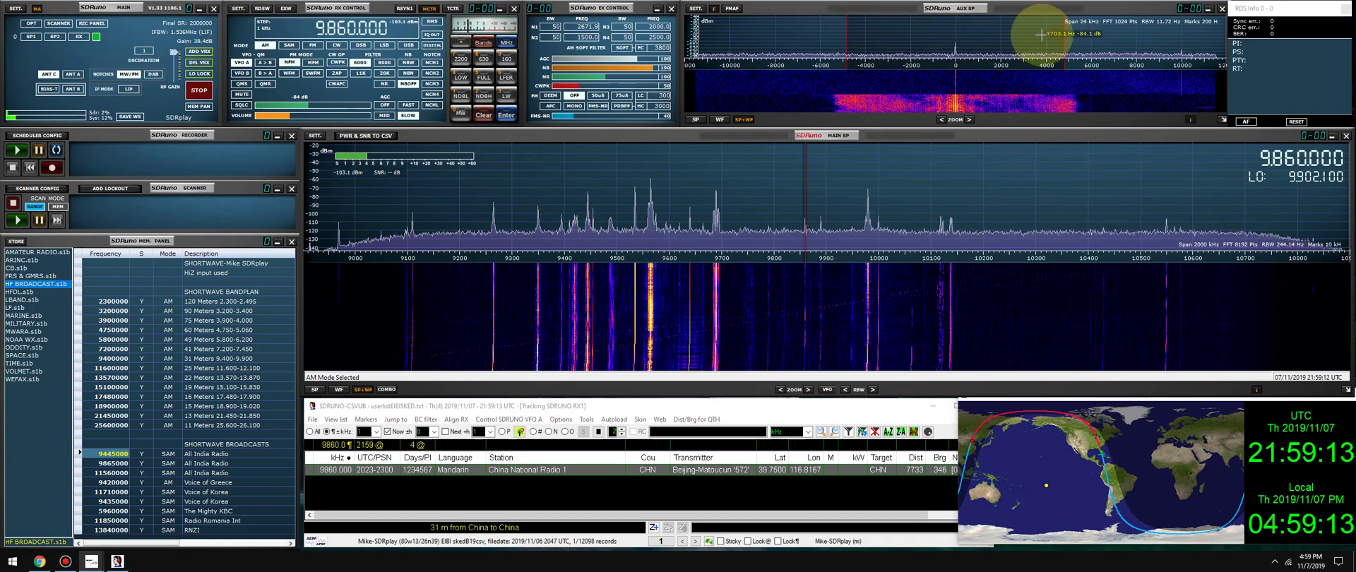
left_click_drag(1022, 37, 1001, 41)
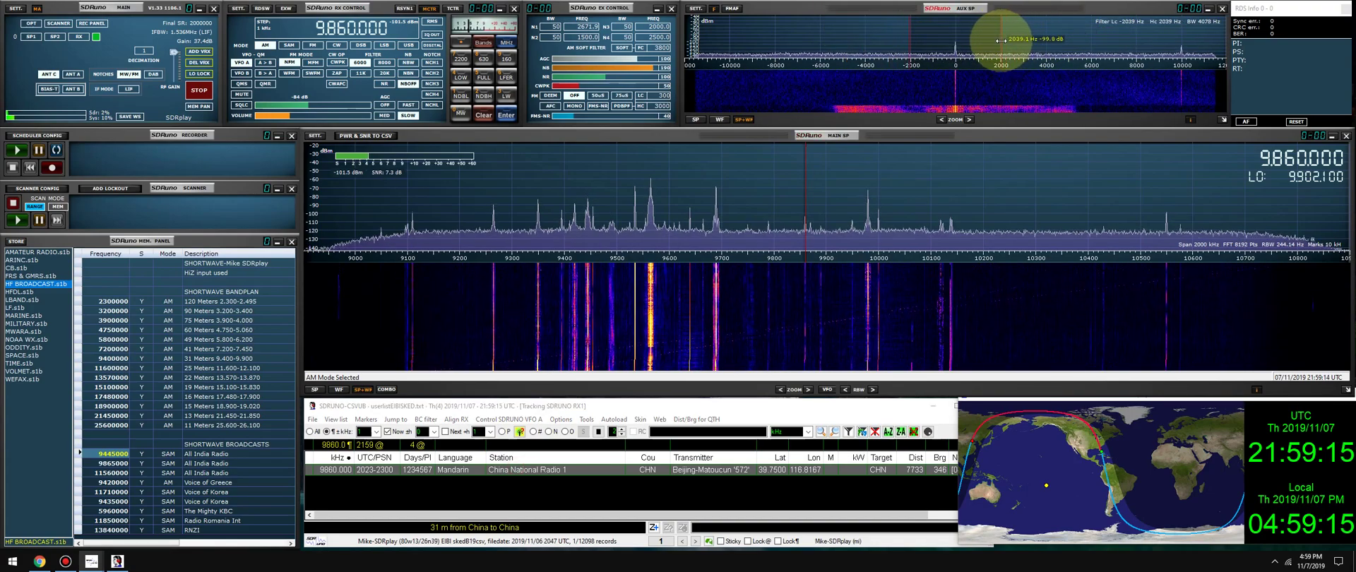
- Switch the demodulation to SAM with double sideband (DSB) and the 6000 Hz filter
left_click(360, 45)
left_click(383, 62)
left_click(366, 62)
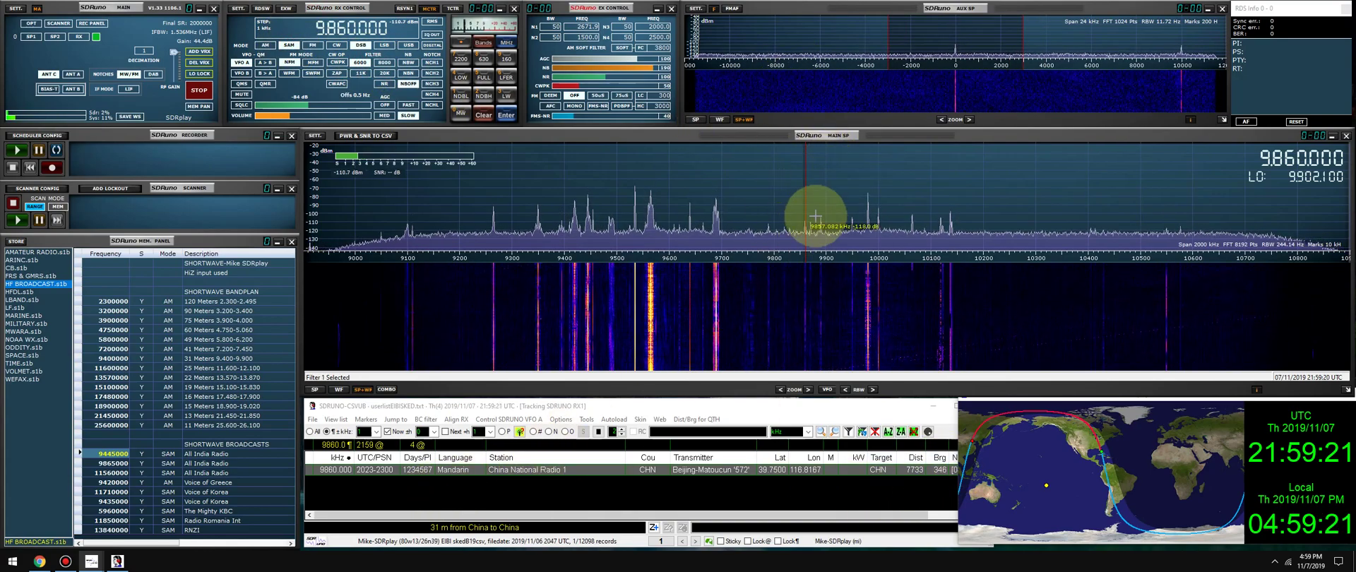
- Tune to 9870 kHz and 9890 kHz and select the NHK Radio Japan entry
left_click(810, 192)
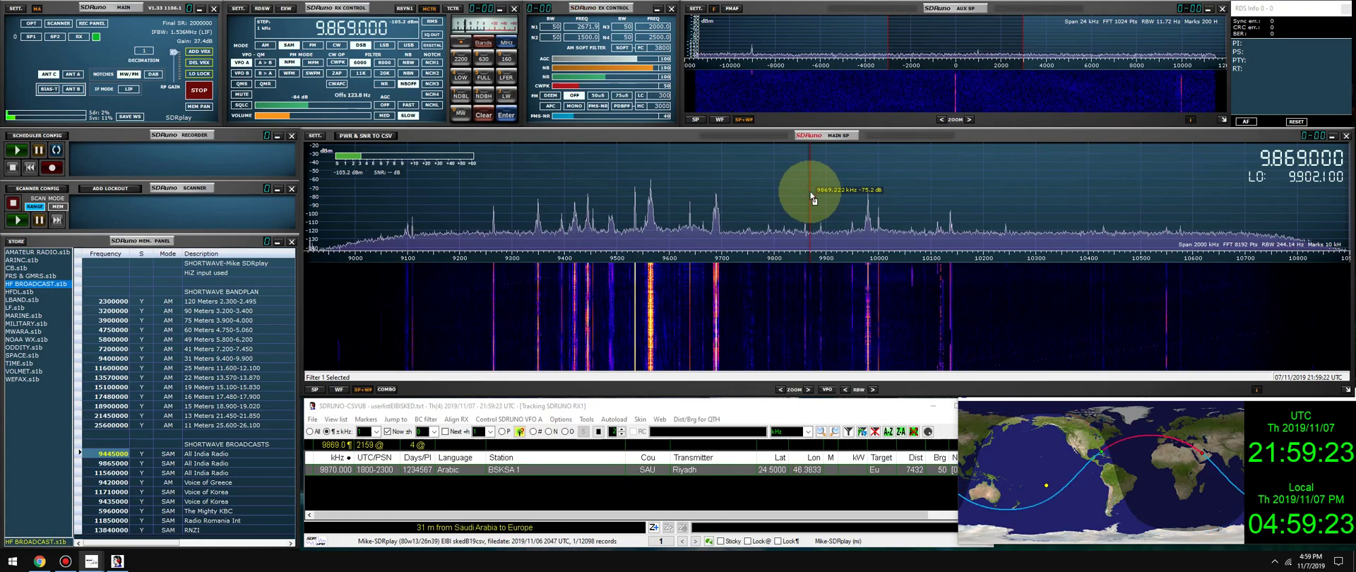
scroll(817, 175, "up", 1)
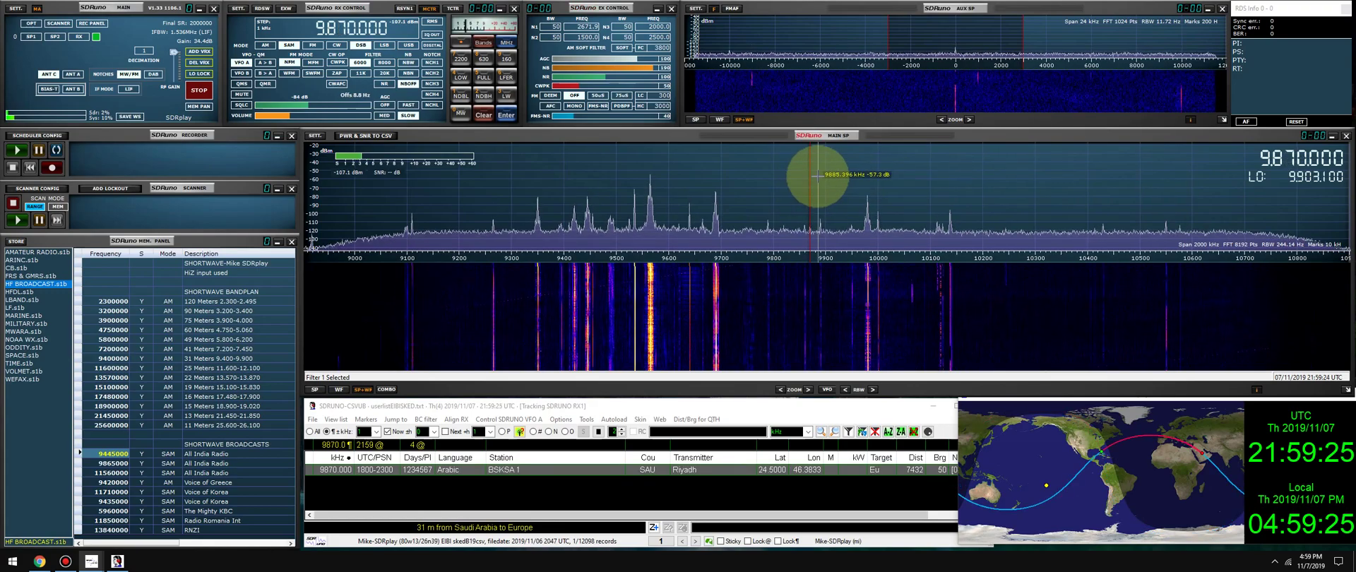
left_click(820, 180)
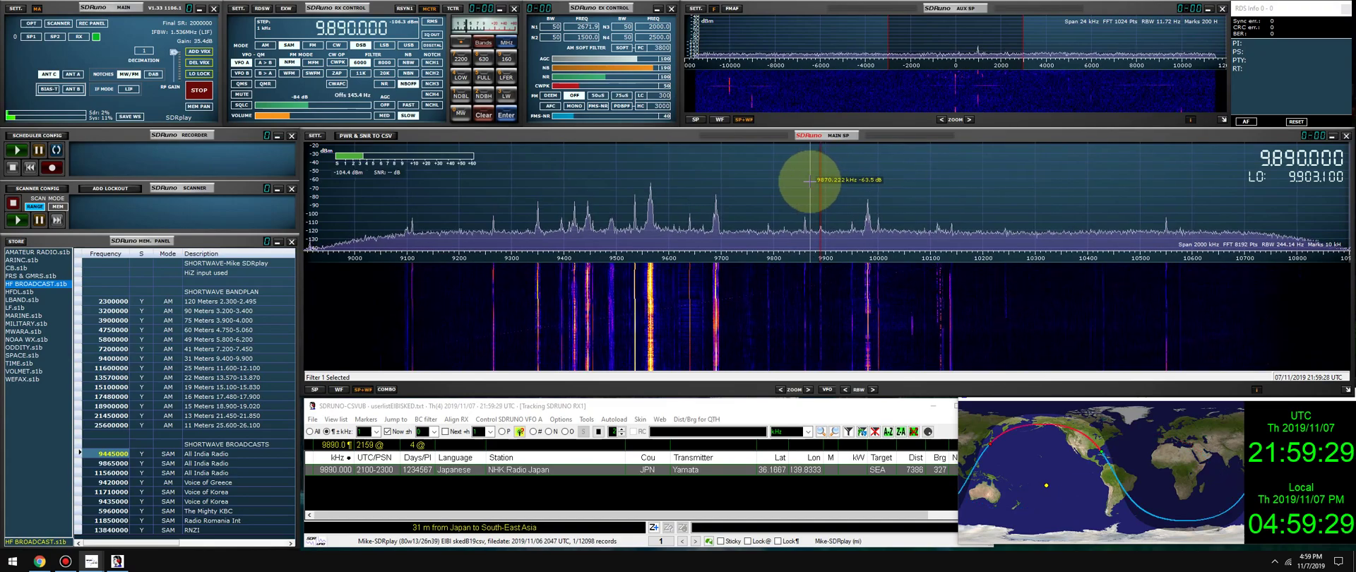
left_click(540, 474)
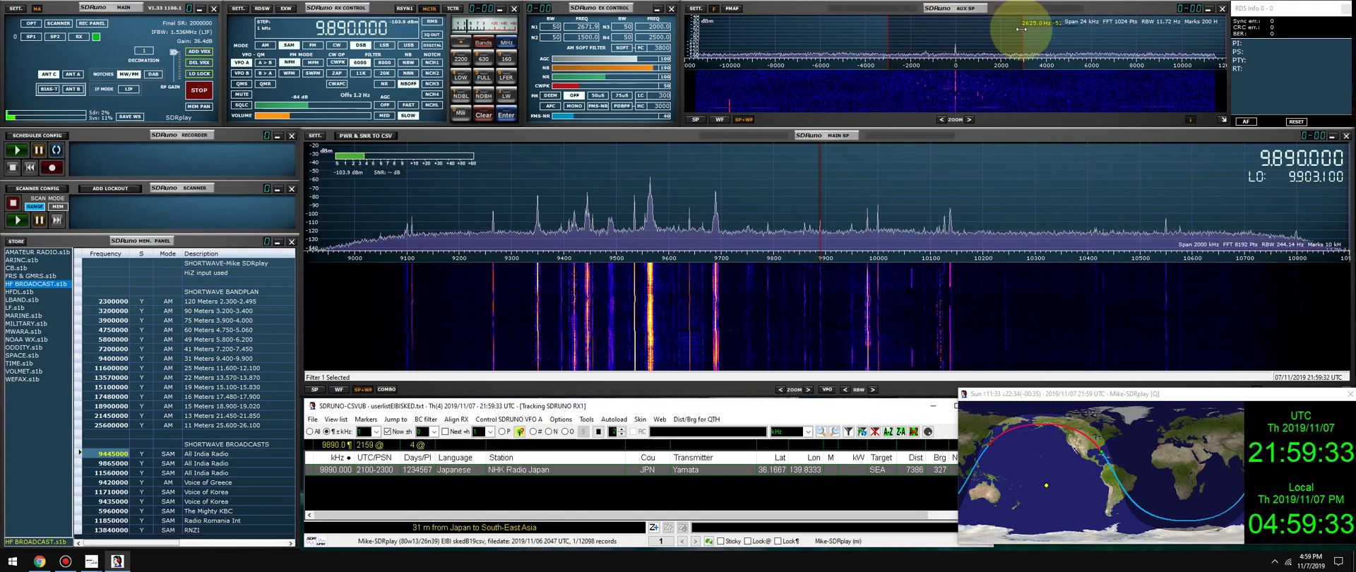
- Narrow the 9890 kHz filter to about 4172 Hz and shift its passband to about -2414 to 1758 Hz
left_click_drag(1022, 29, 1017, 32)
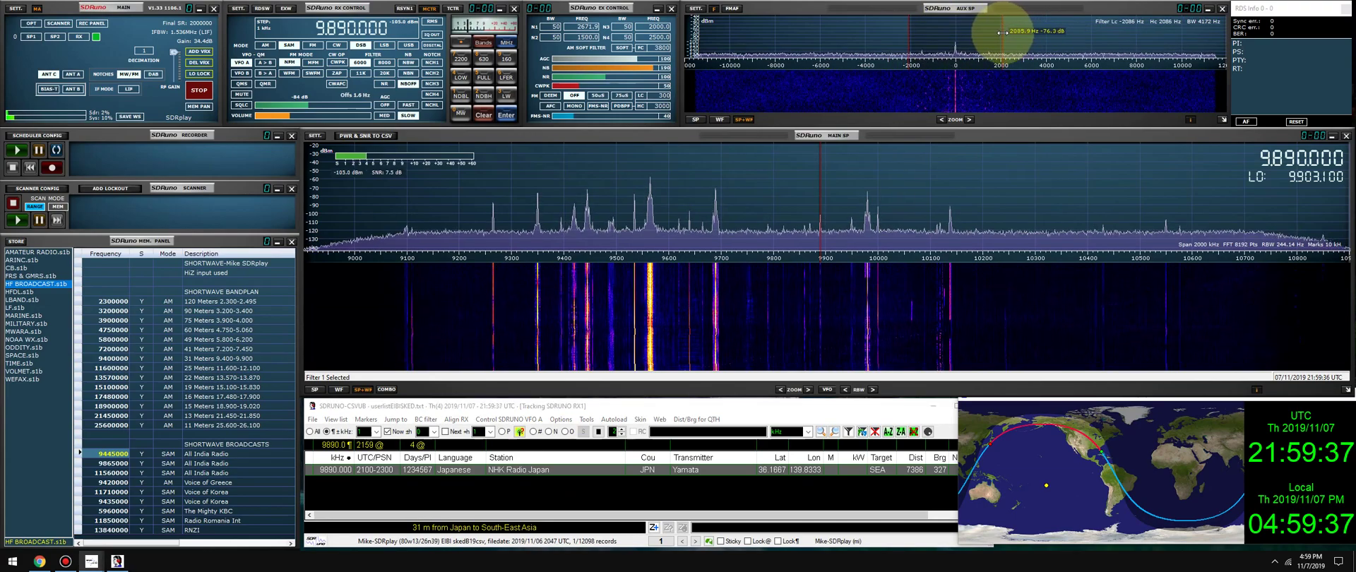
left_click(510, 474)
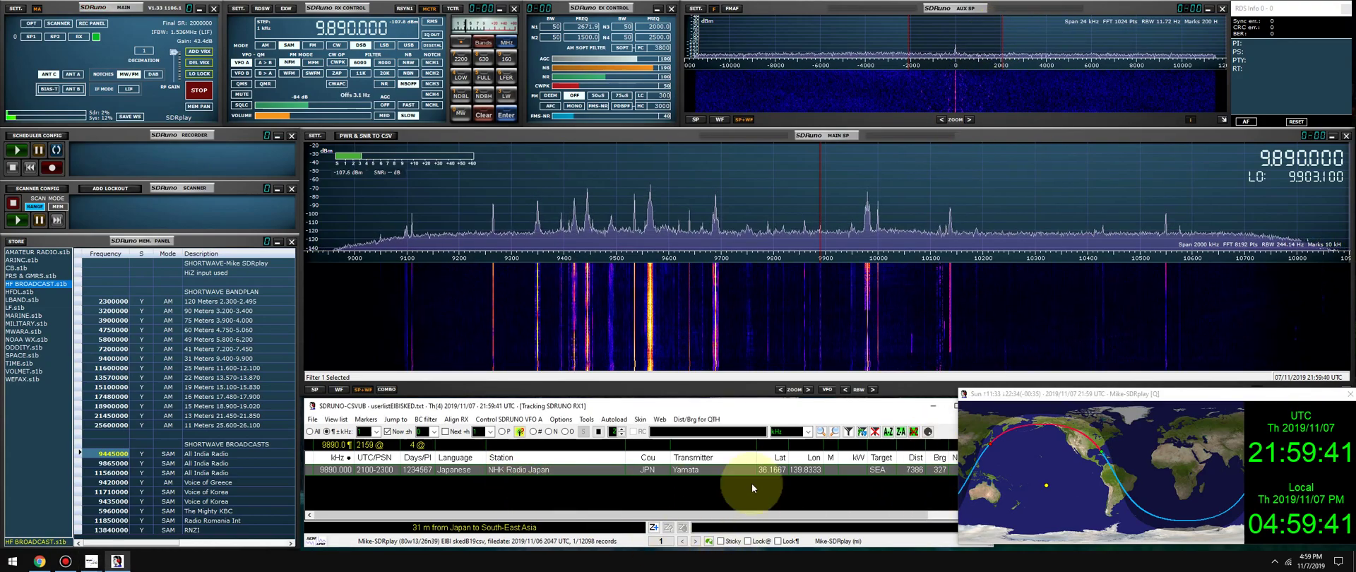
left_click(973, 27)
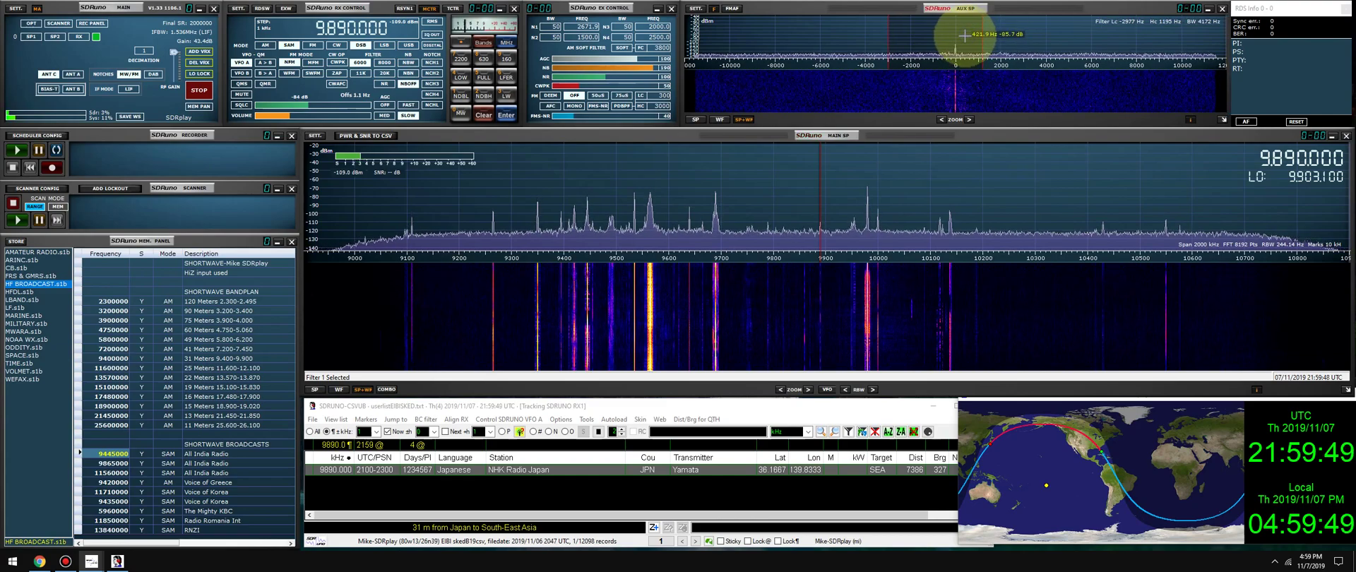
left_click_drag(968, 35, 976, 35)
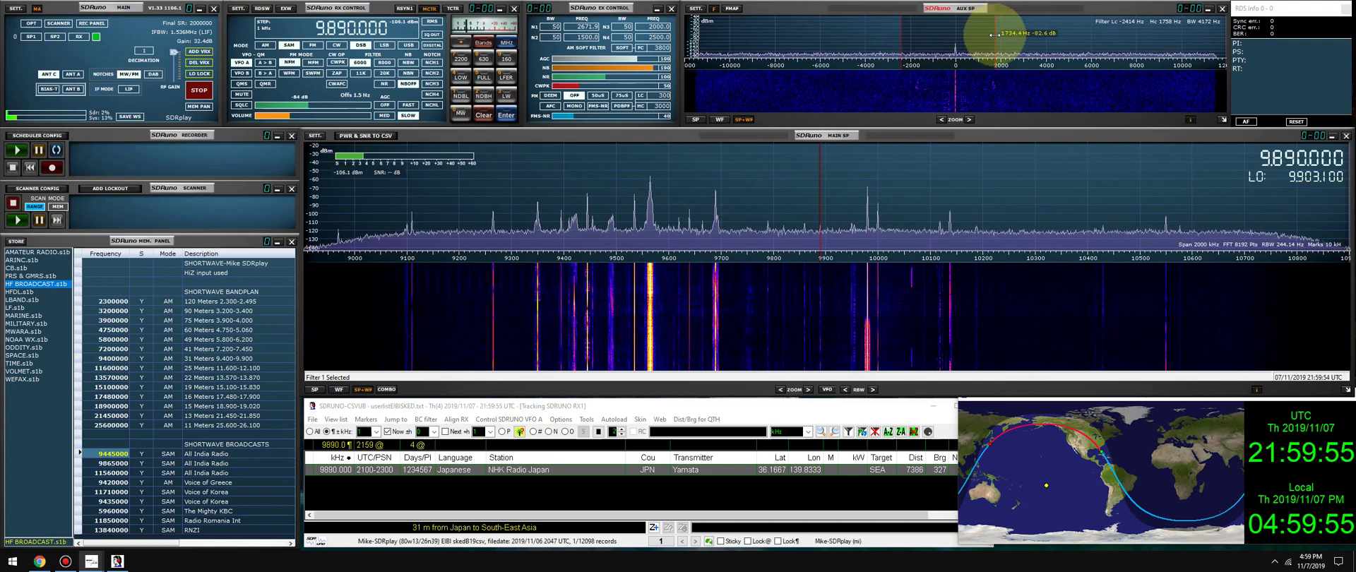
- Tune to the signals at 9980 kHz and 10137 kHz
left_click(867, 179)
scroll(869, 177, "down", 2)
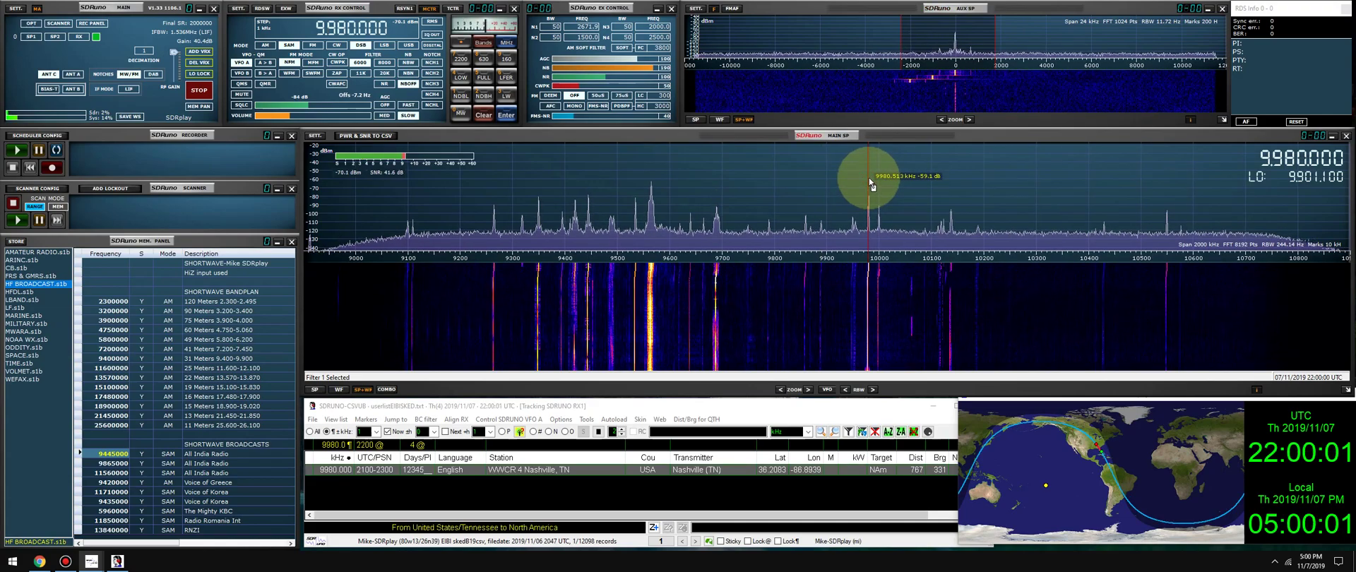
left_click(951, 193)
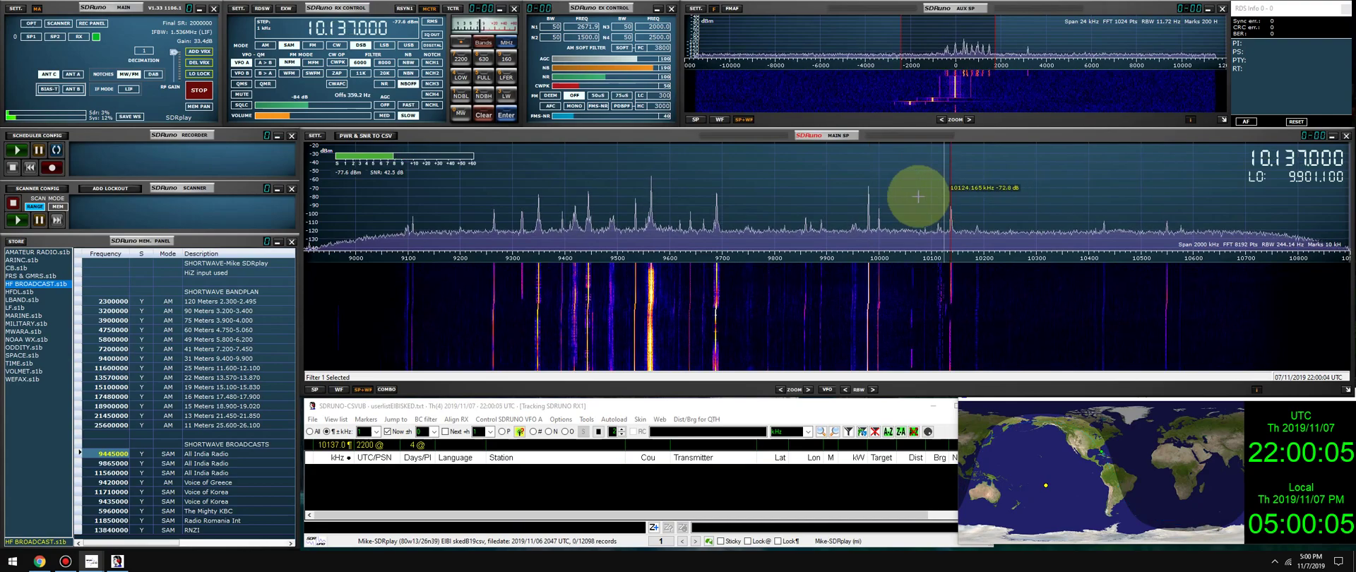
- Tune to 10000 kHz and mute the audio, checking the signals at 9979, 10067 and 10137 kHz against the schedule
left_click(878, 200)
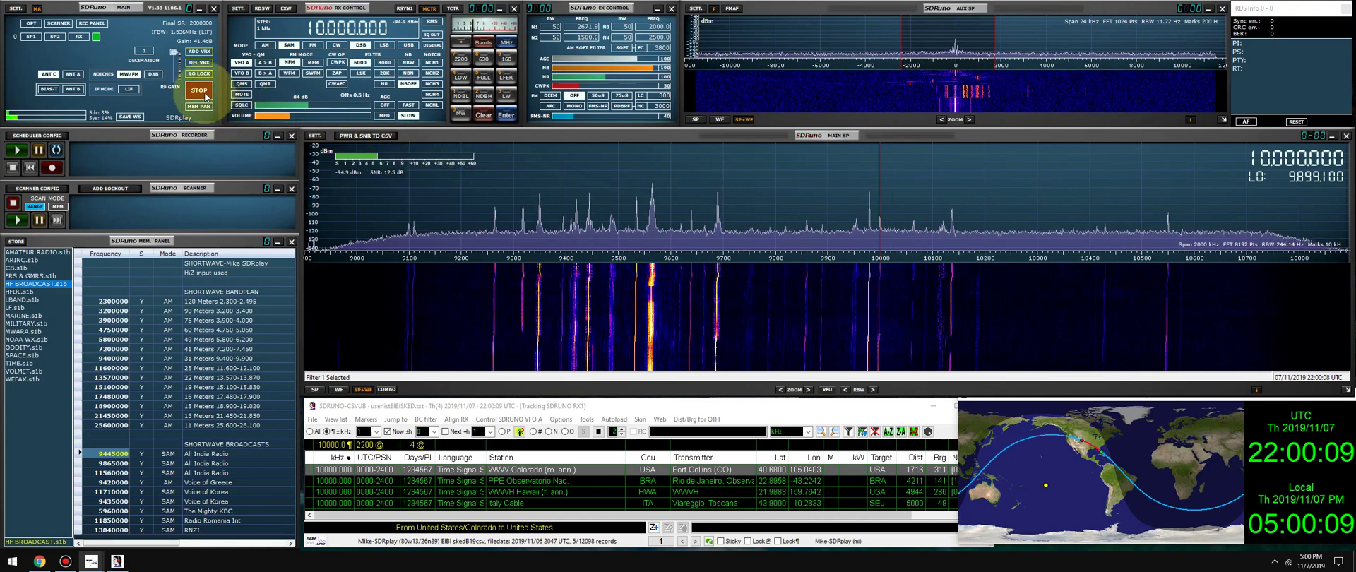
left_click(247, 97)
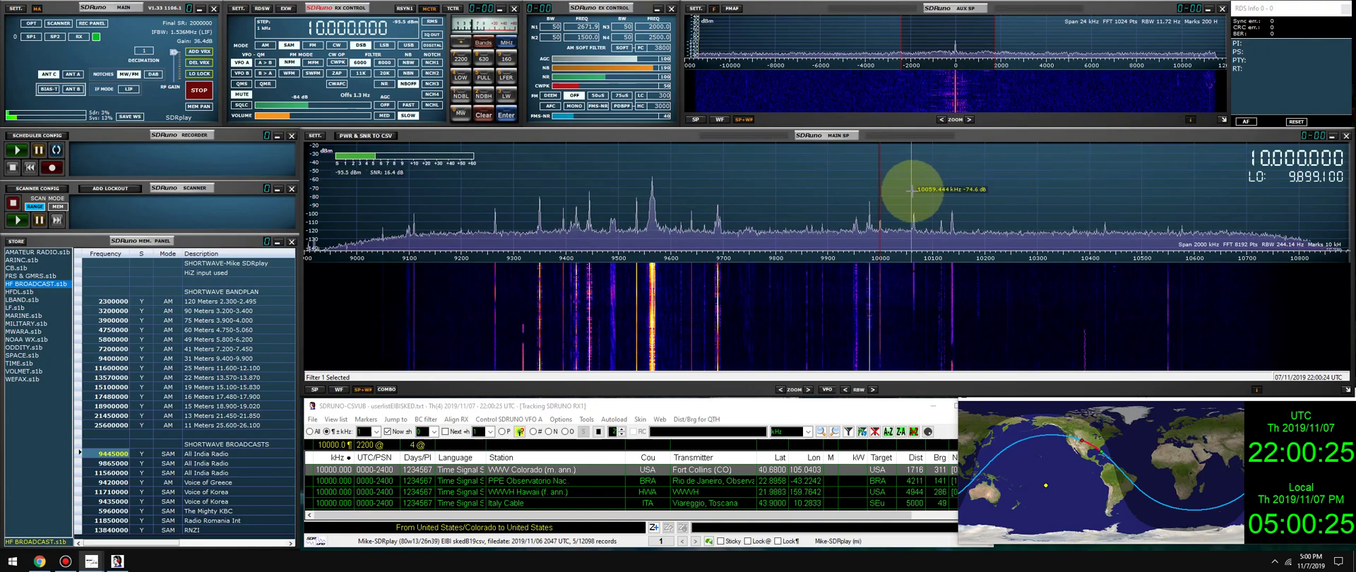
left_click(869, 202)
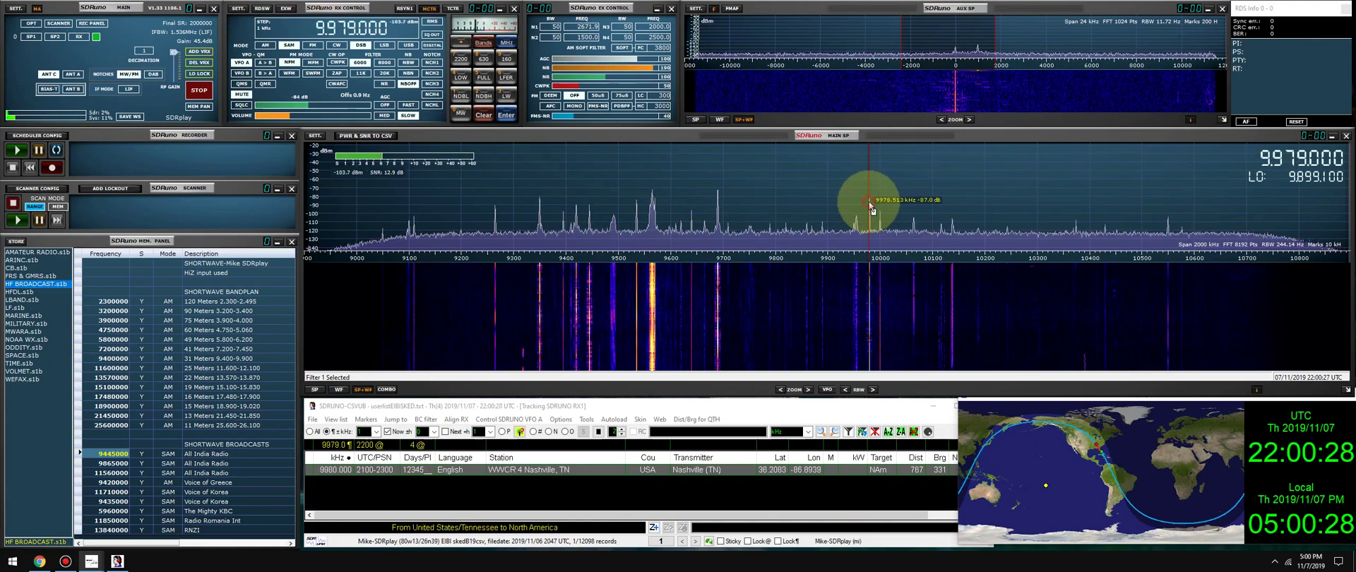
left_click(915, 198)
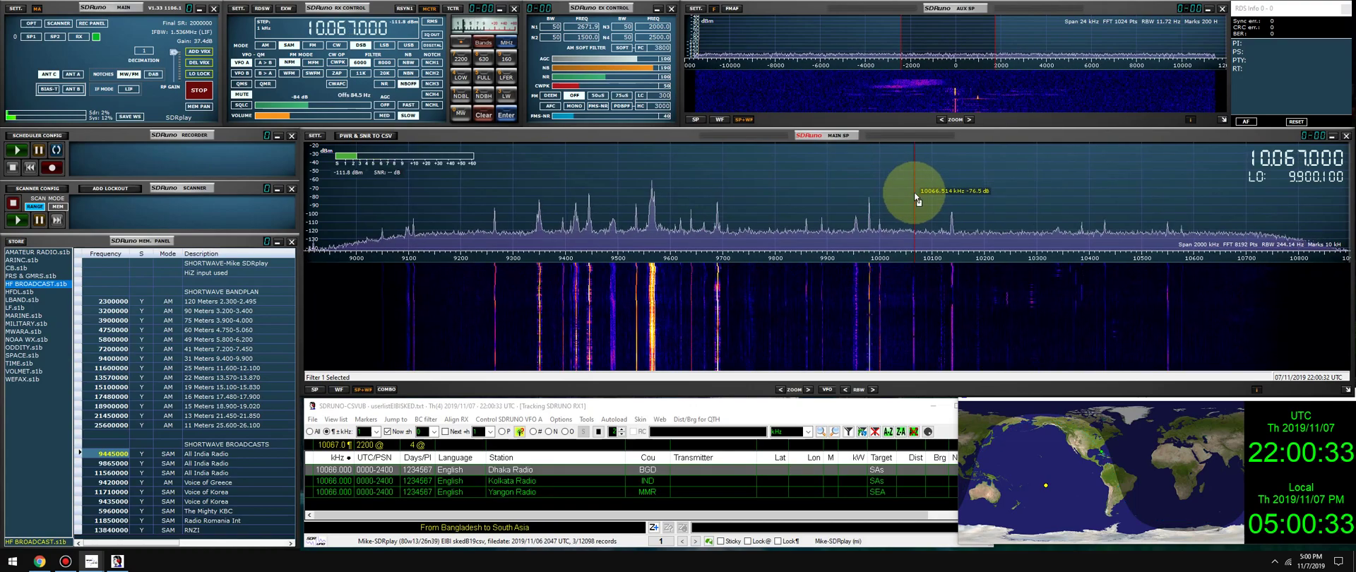
left_click(952, 185)
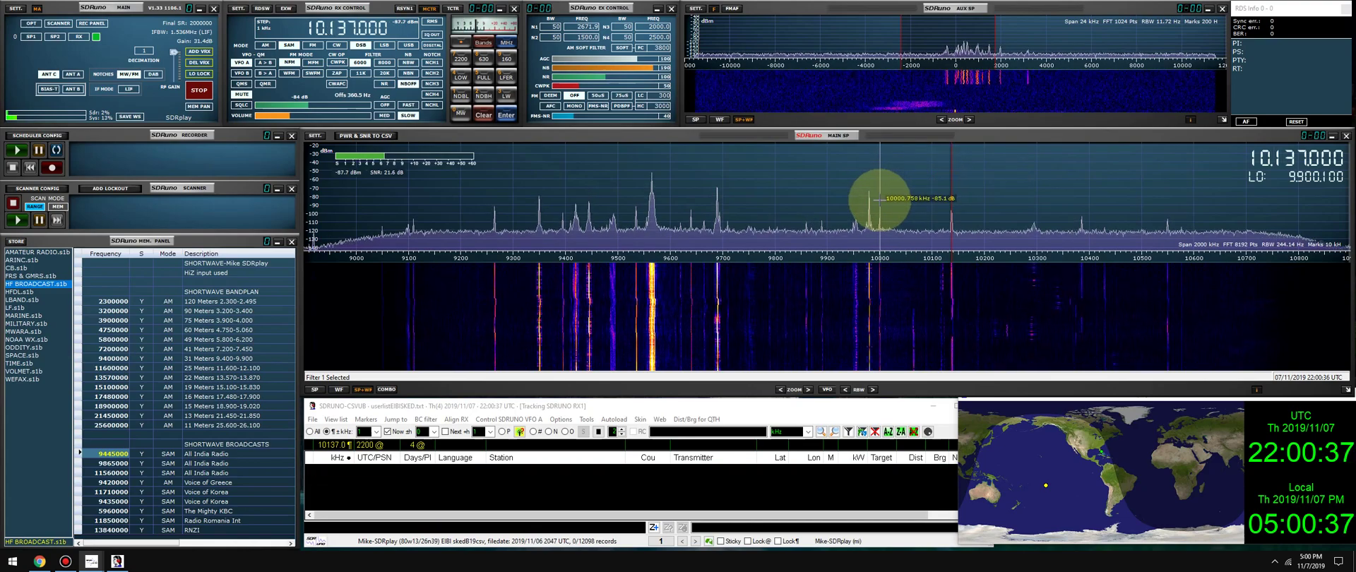
- Tune back through the signals at 10000, 9981 and 9891 kHz to compare their schedule entries
left_click(878, 200)
scroll(880, 200, "down", 1)
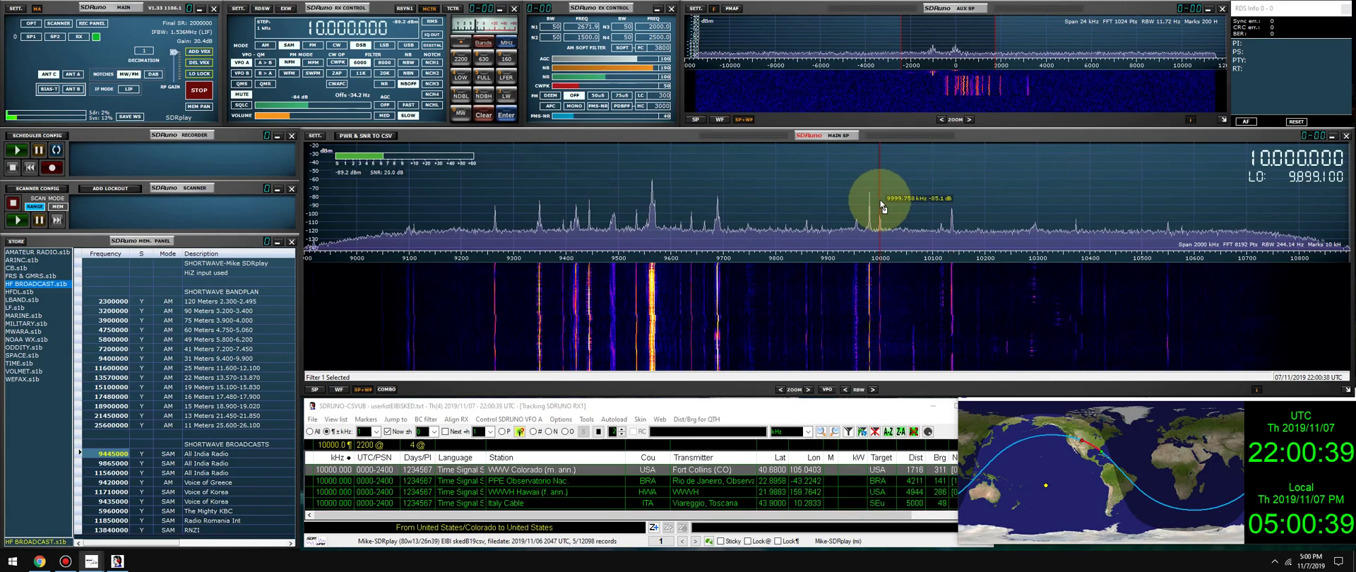
left_click(870, 198)
scroll(870, 198, "down", 1)
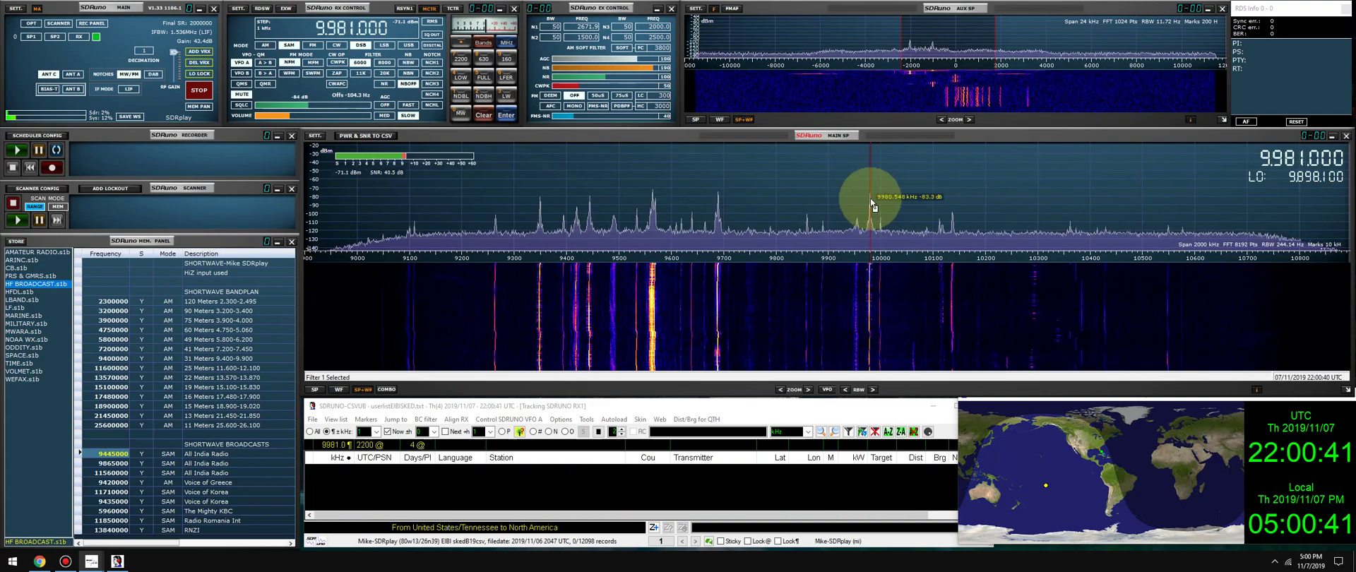
left_click(824, 210)
scroll(825, 210, "down", 1)
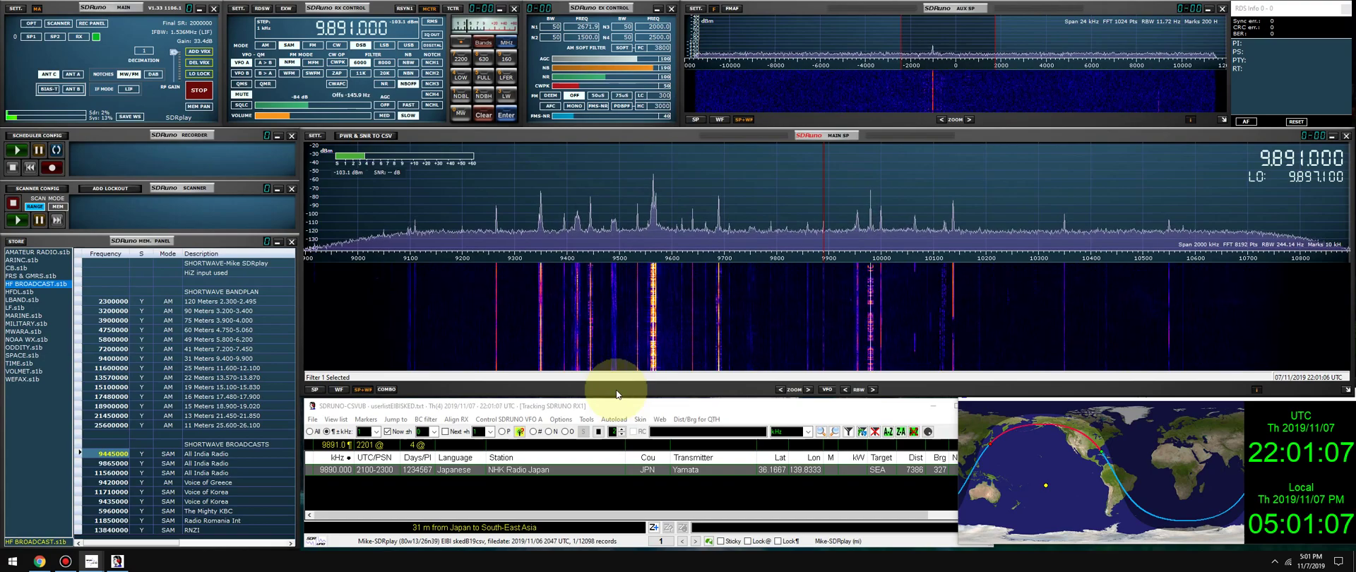
- Switch the band selection to Broadcast and tune to the 7210 kHz signal
left_click(484, 42)
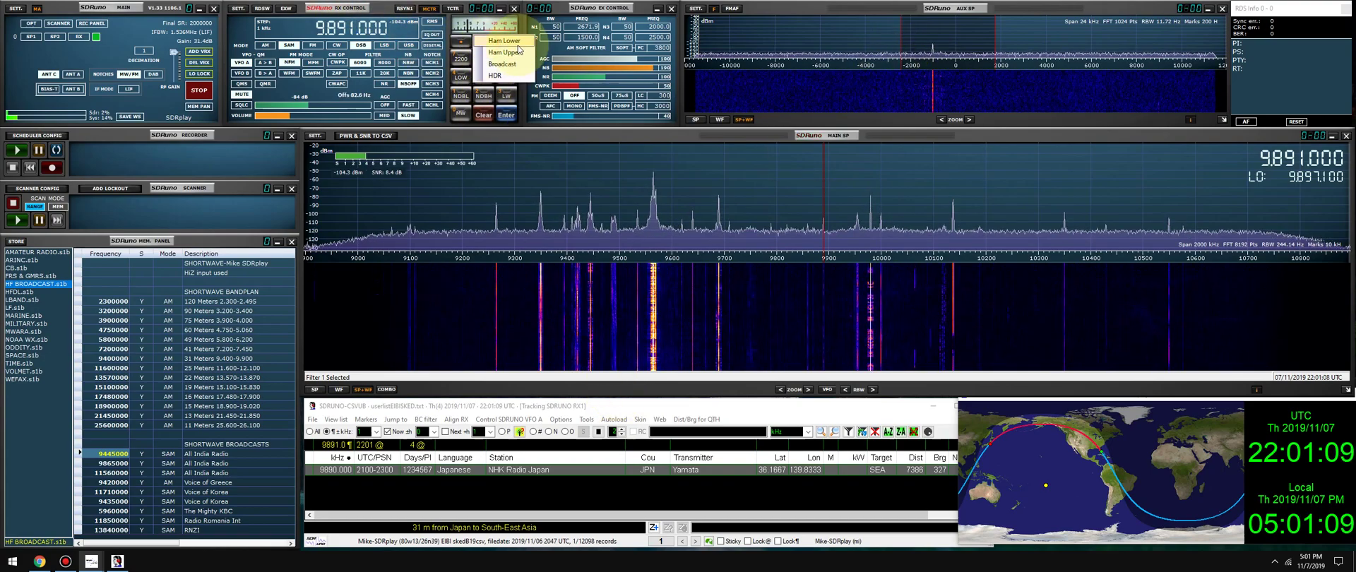
left_click(502, 64)
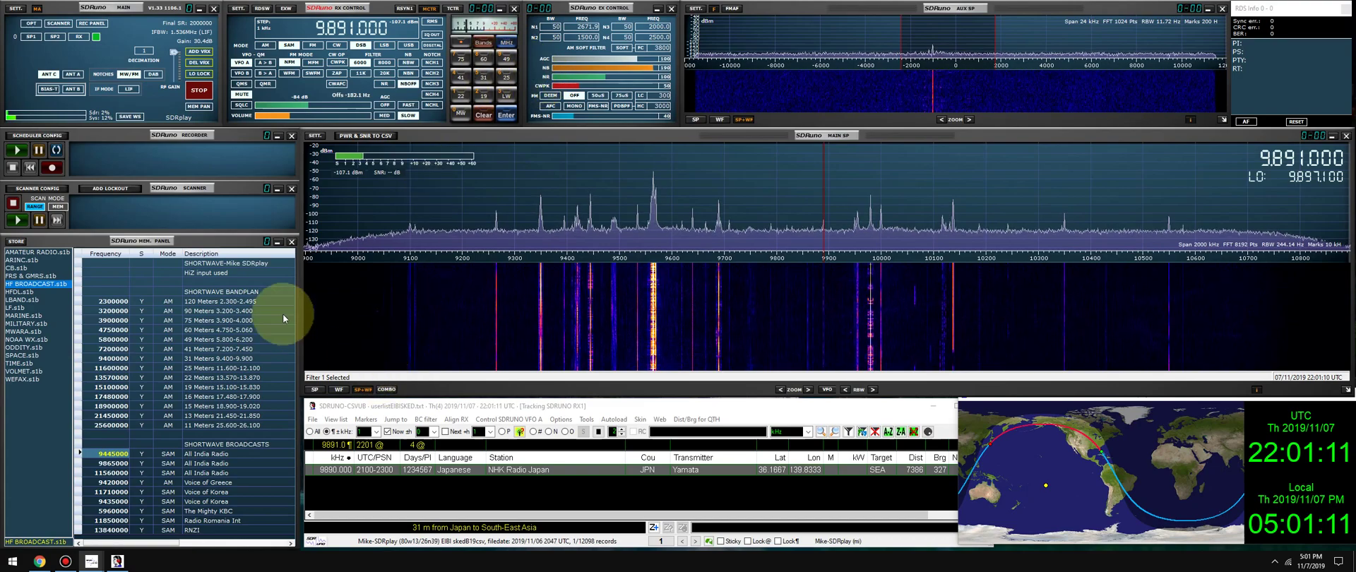
scroll(323, 32, "down", 3)
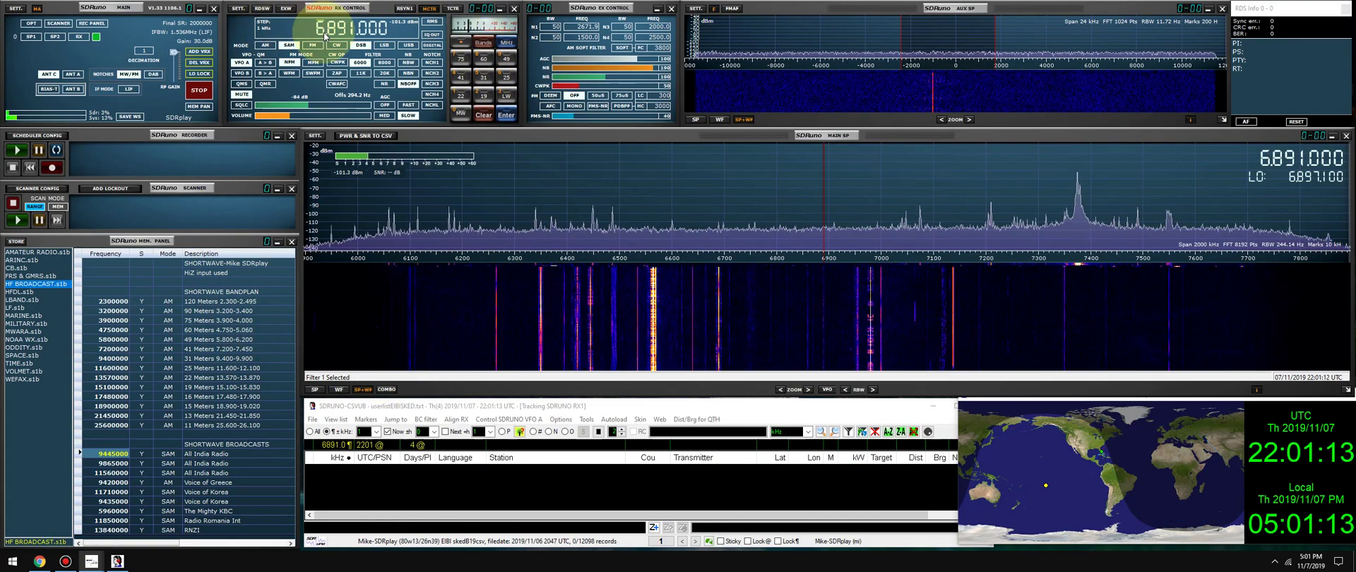
scroll(337, 31, "down", 5)
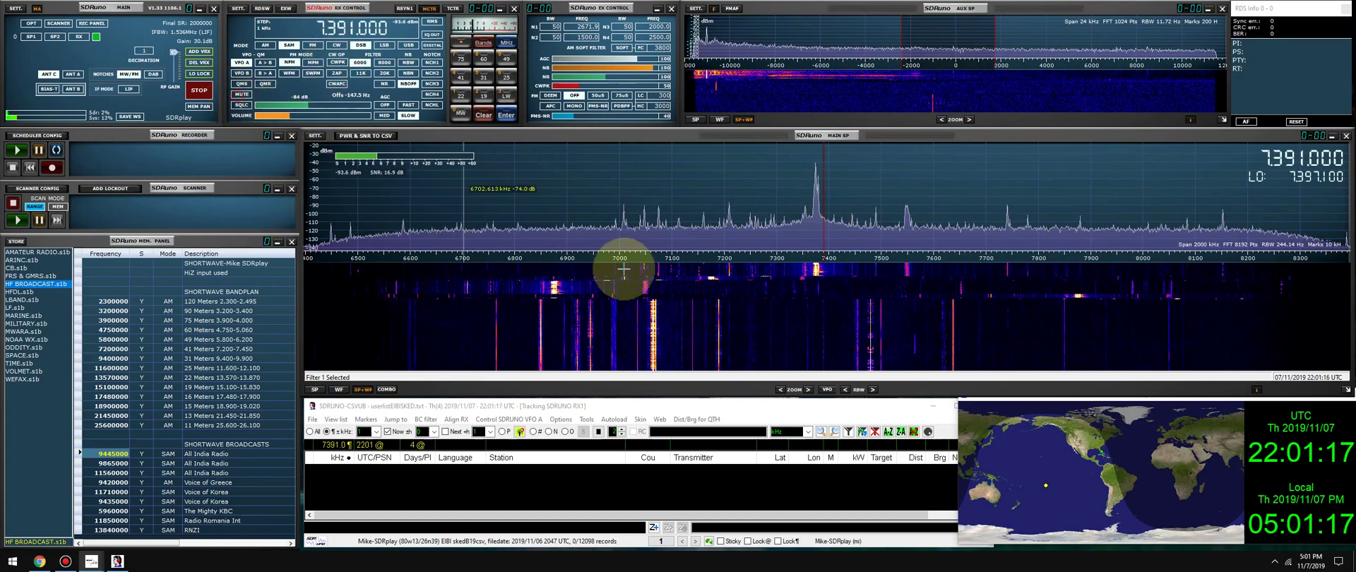
left_click(730, 185)
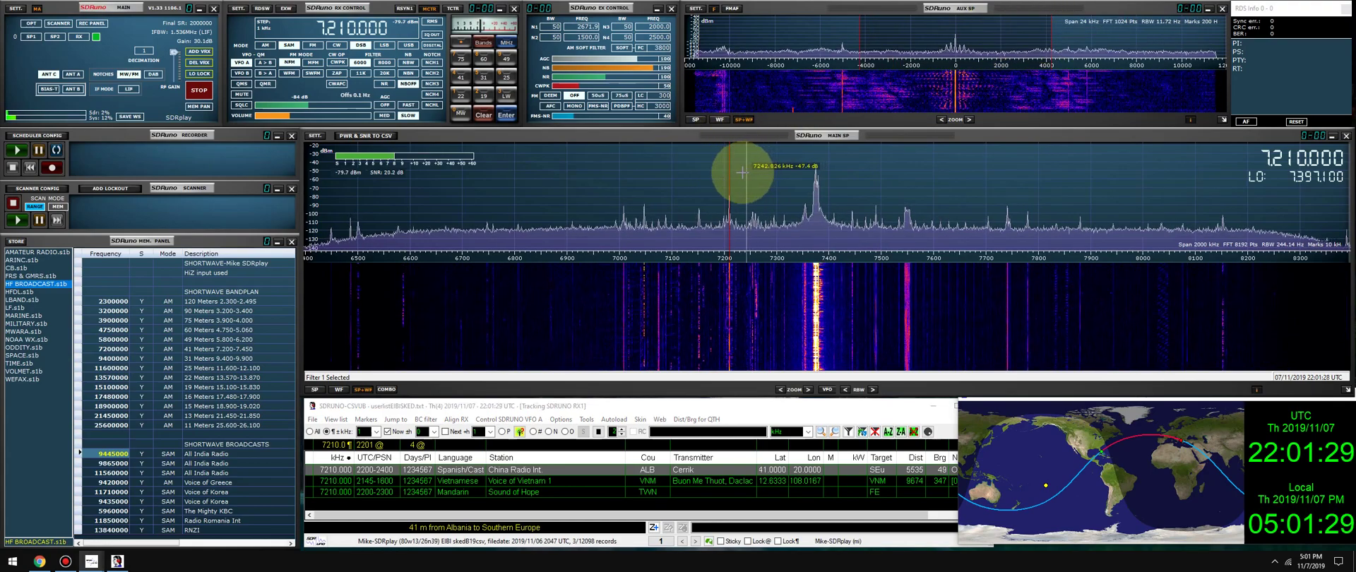
- Zoom the main spectrum to a 500 kHz span, tune to 7250 kHz and move the first notch to about -2414 Hz
left_click(808, 390)
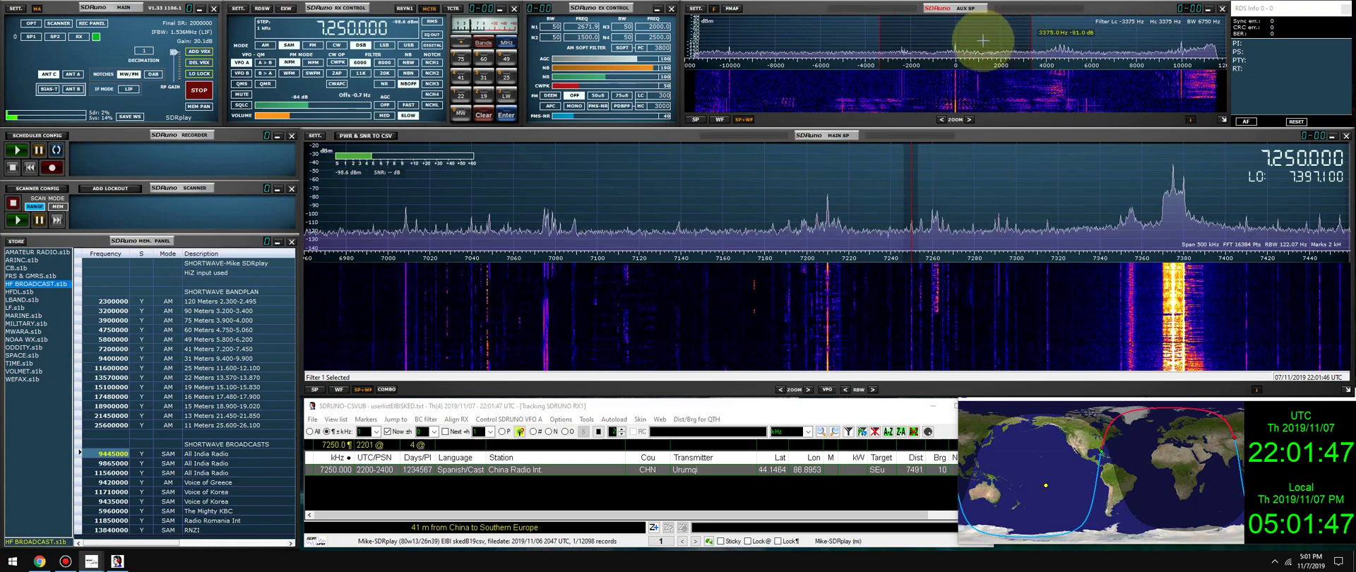
left_click(431, 62)
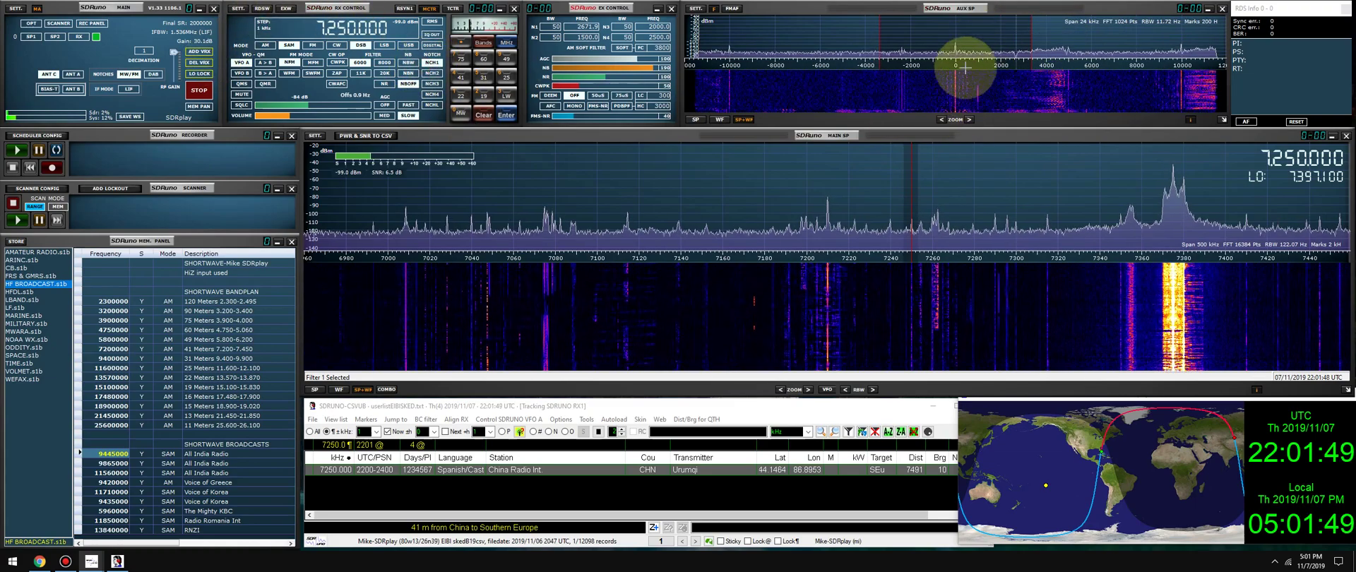
left_click(985, 30)
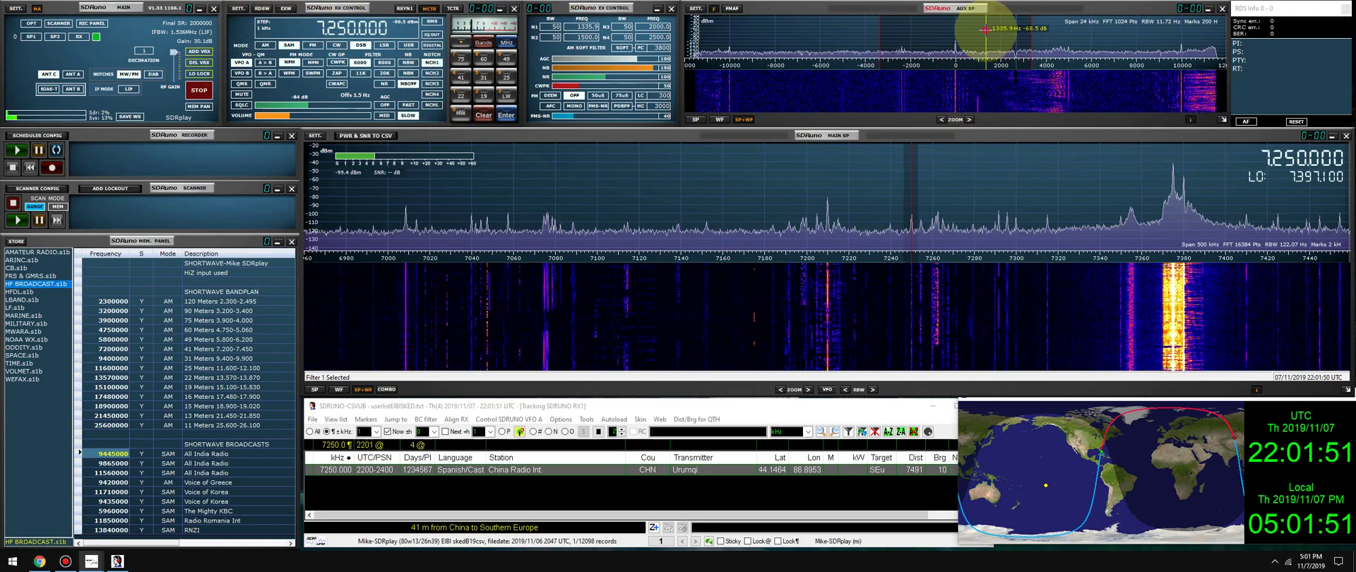
left_click(901, 32)
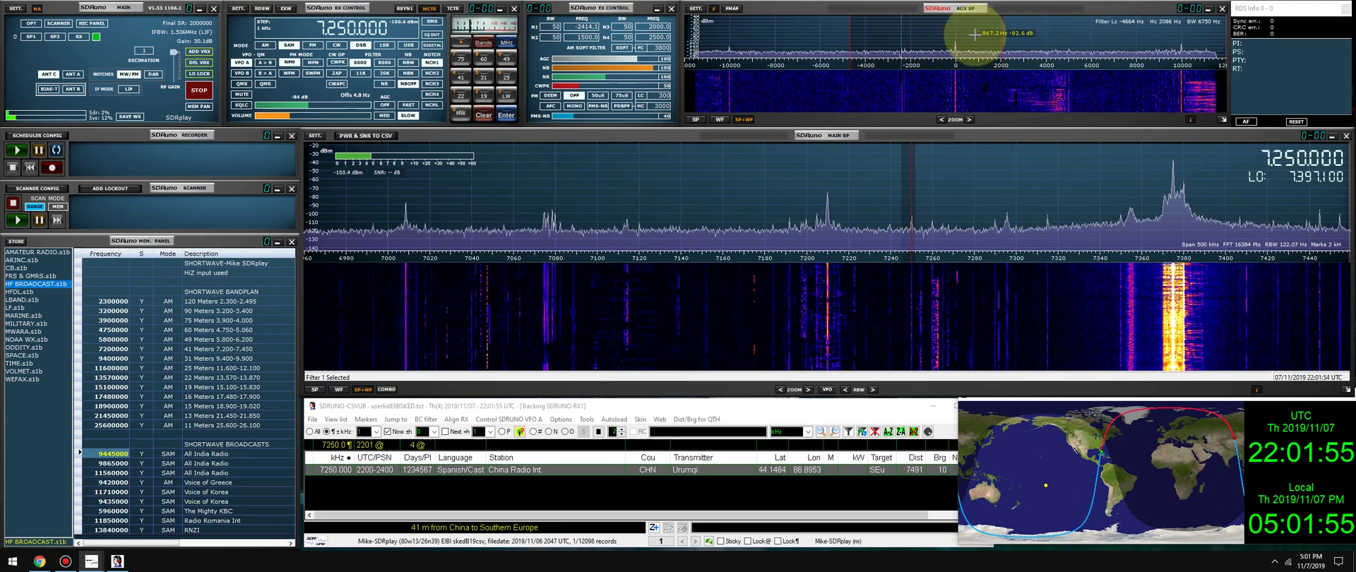
- Tune to the China Radio Int signal at 7260 kHz and shift its filter passband further below the carrier
left_click(930, 193)
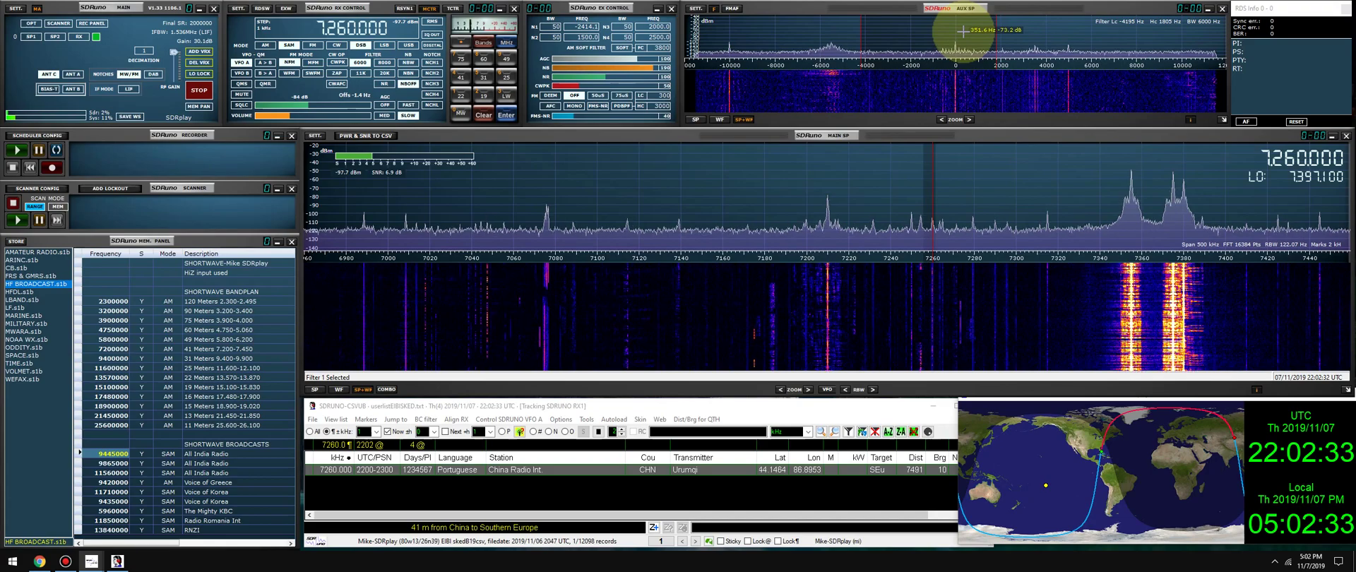
left_click_drag(938, 31, 883, 29)
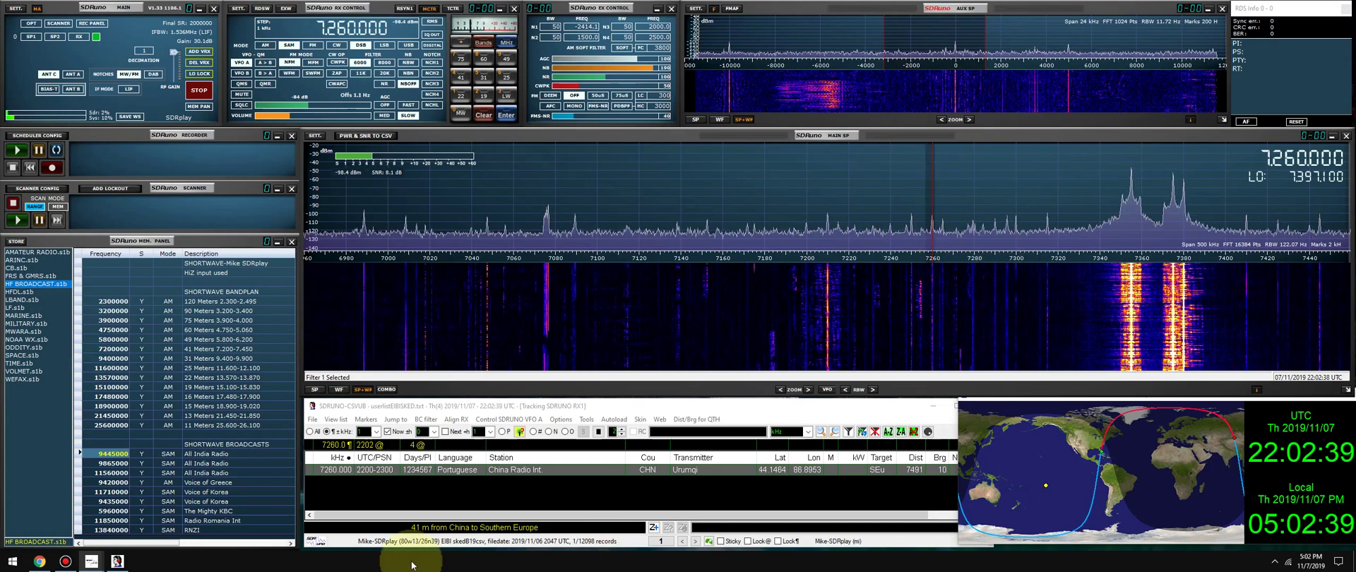
- Show the Urumqi transmitter location of the 7260 kHz entry in Google Maps and examine the antenna site
left_click(524, 472)
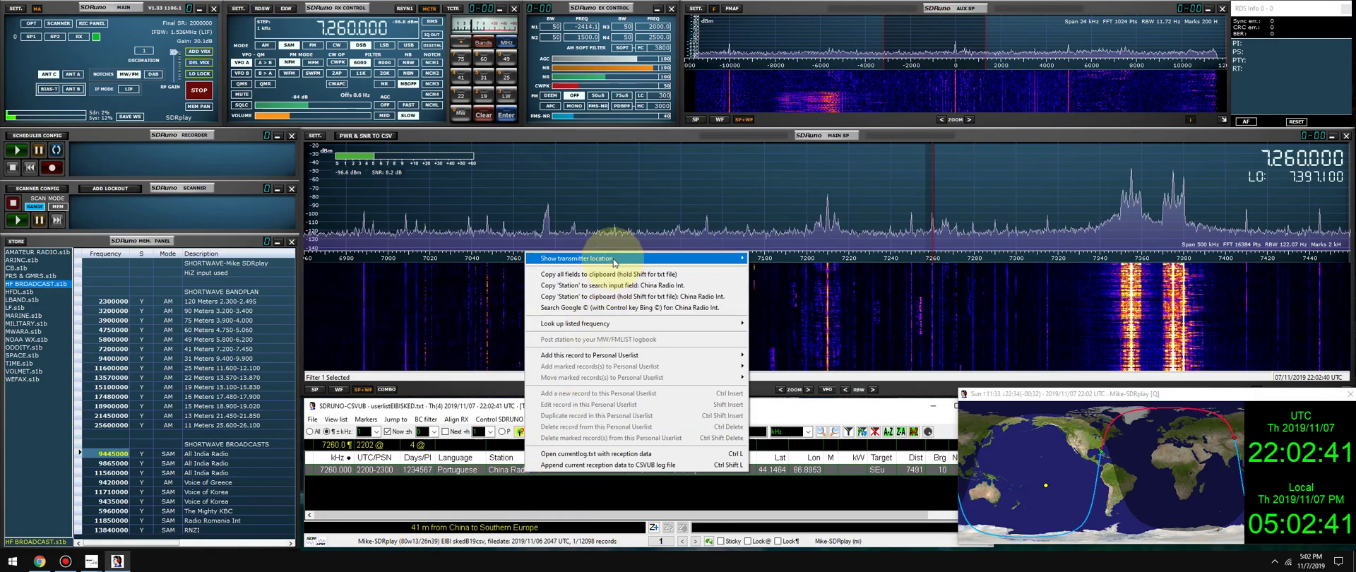
left_click(751, 267)
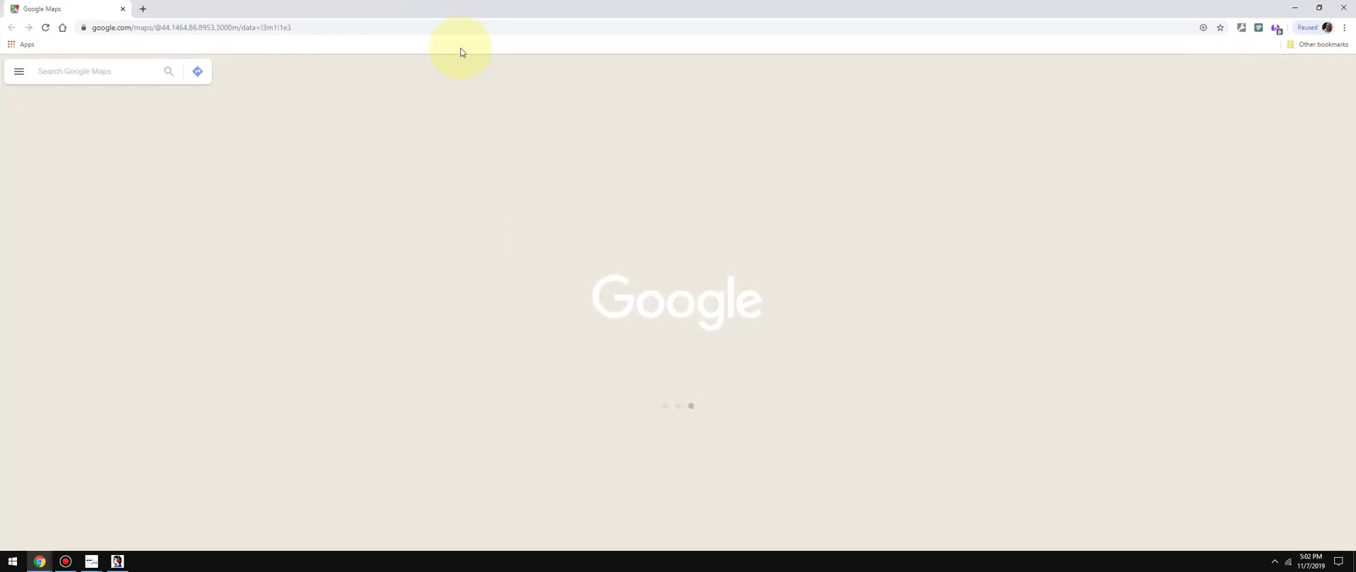
scroll(709, 285, "up", 4)
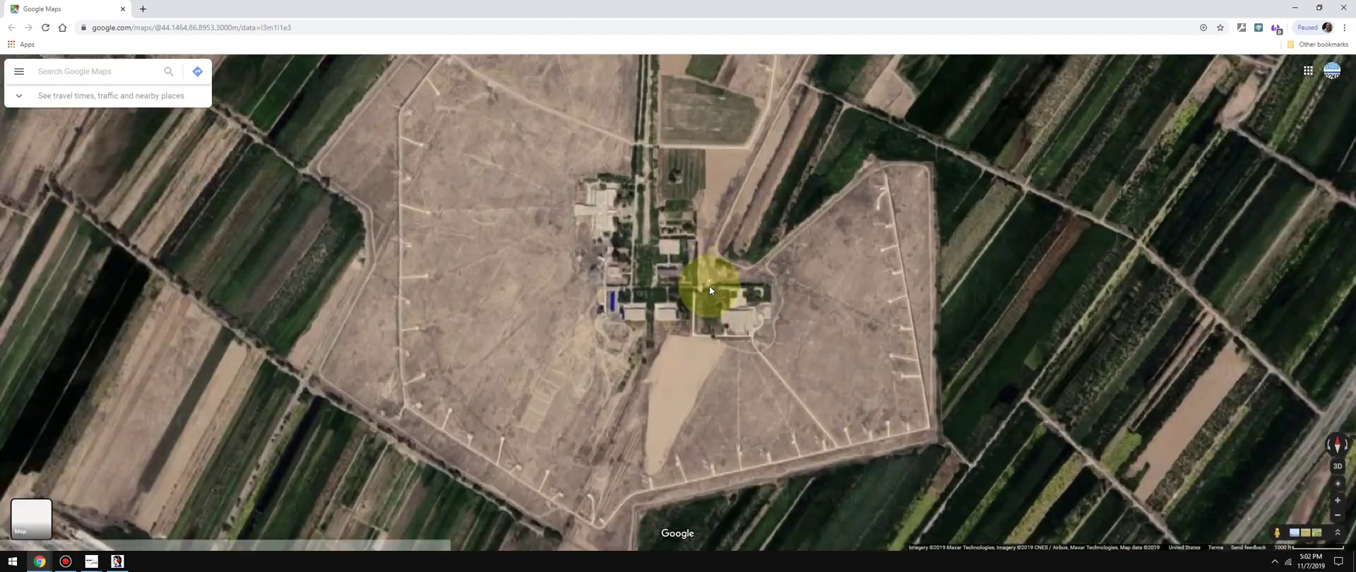
scroll(659, 282, "up", 3)
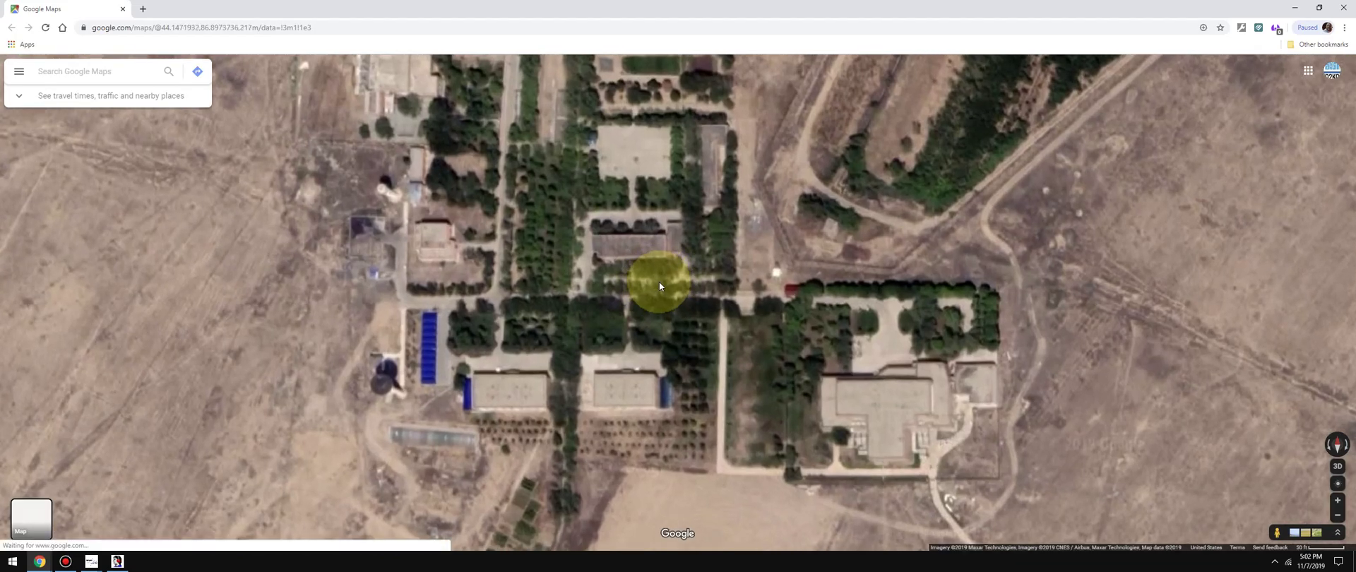
scroll(659, 281, "down", 3)
scroll(717, 373, "up", 2)
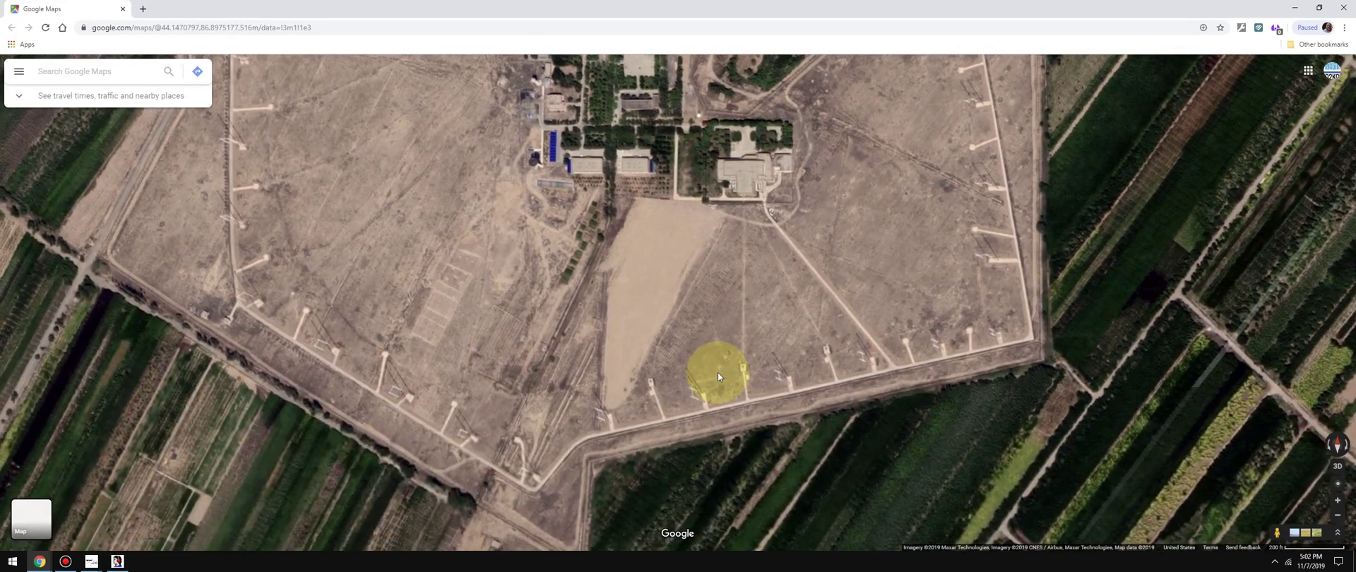
scroll(655, 268, "down", 5)
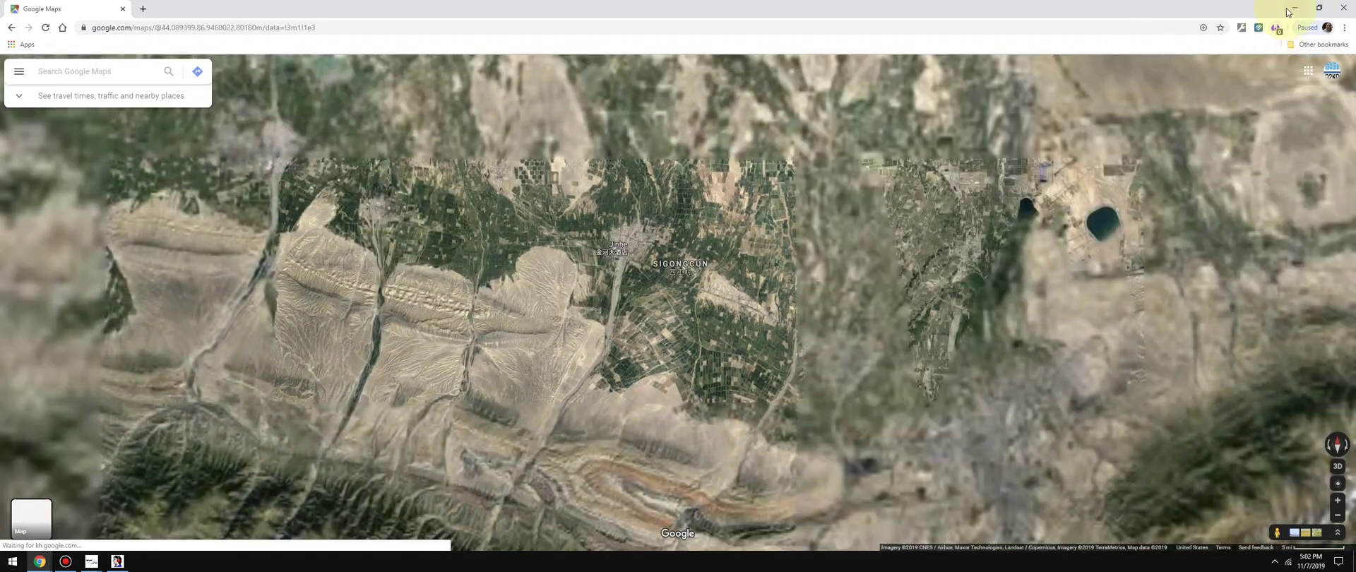
left_click(1295, 8)
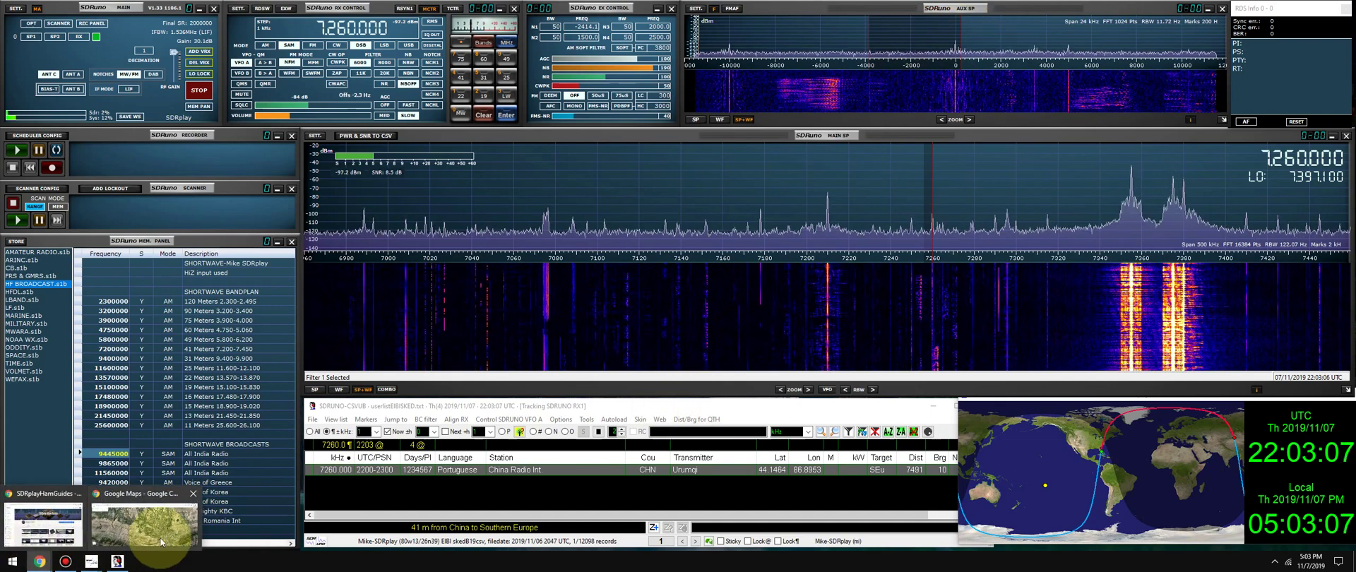
- Reopen the Google Maps view, zoom out to see where the transmitter lies on the globe, and close the map
left_click(145, 516)
scroll(699, 250, "down", 5)
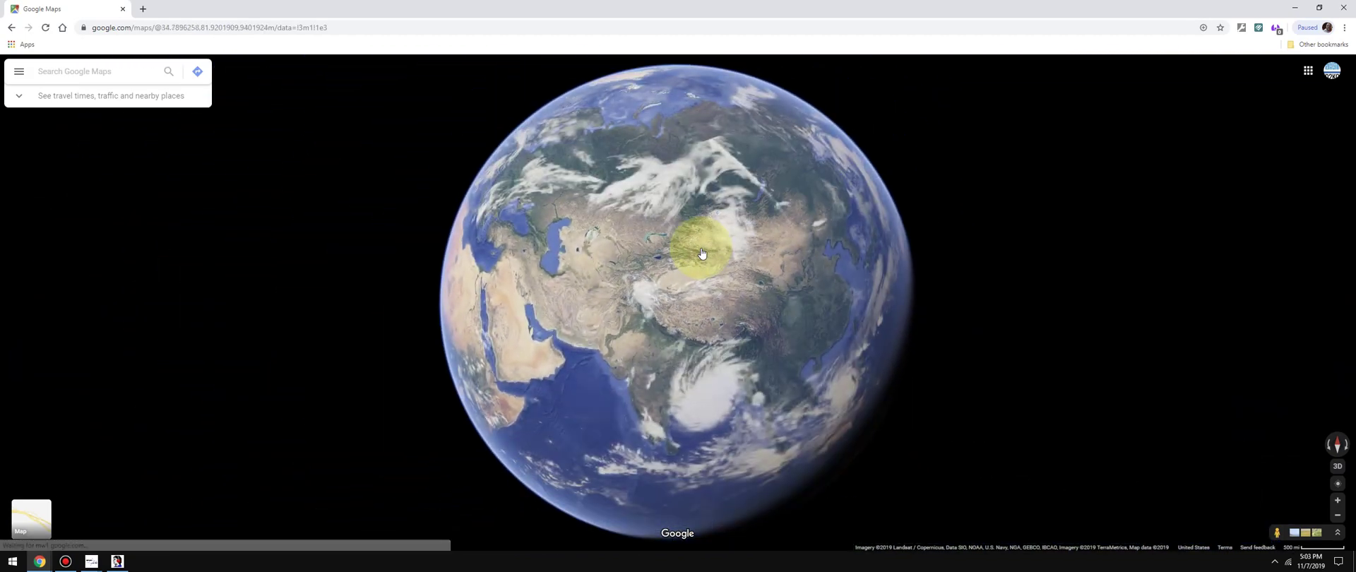
scroll(700, 247, "up", 3)
left_click(1344, 7)
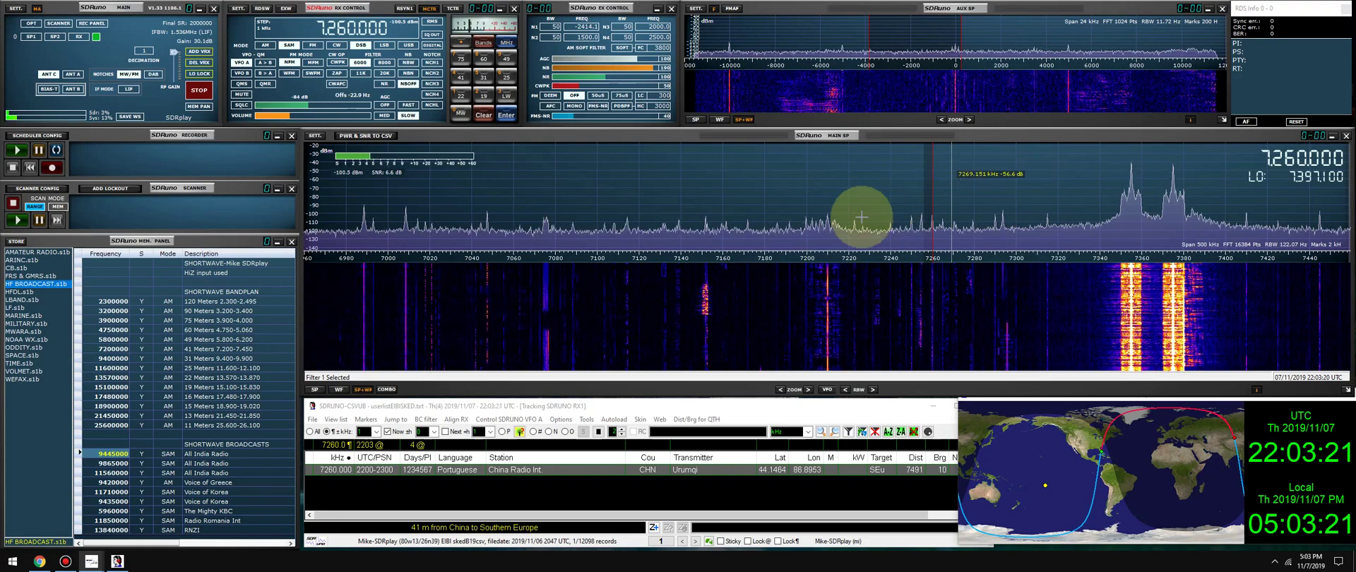
left_click(694, 471)
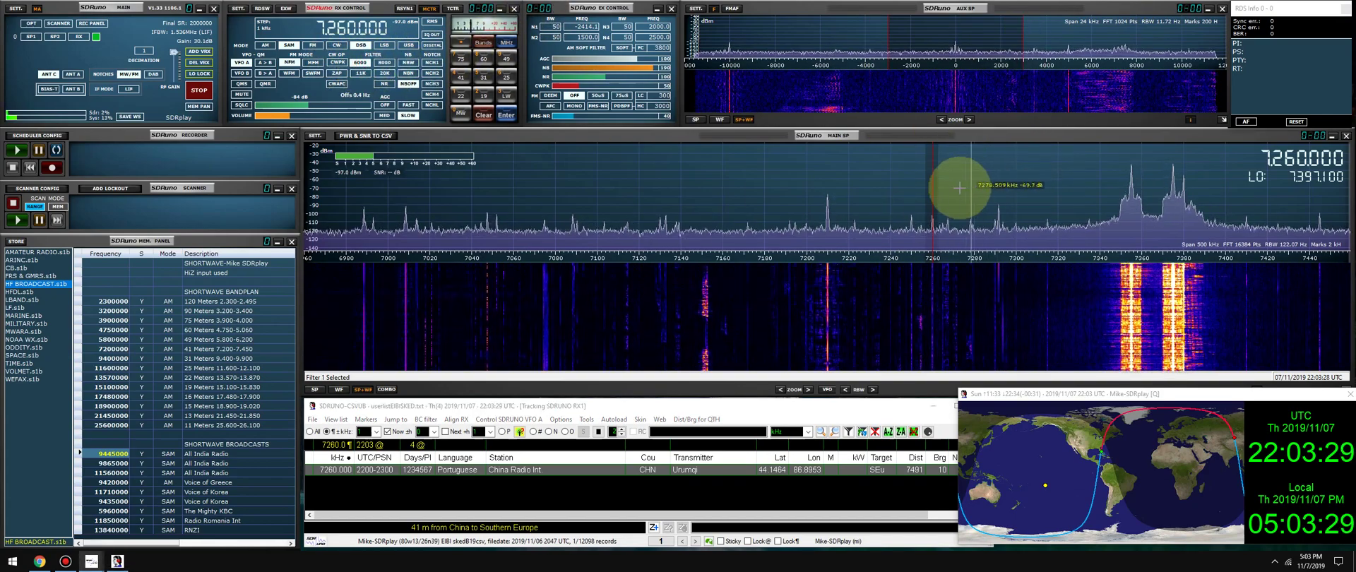
- Tune to the signal at 7292 to 7294 kHz and switch the demodulation to AM
left_click(998, 179)
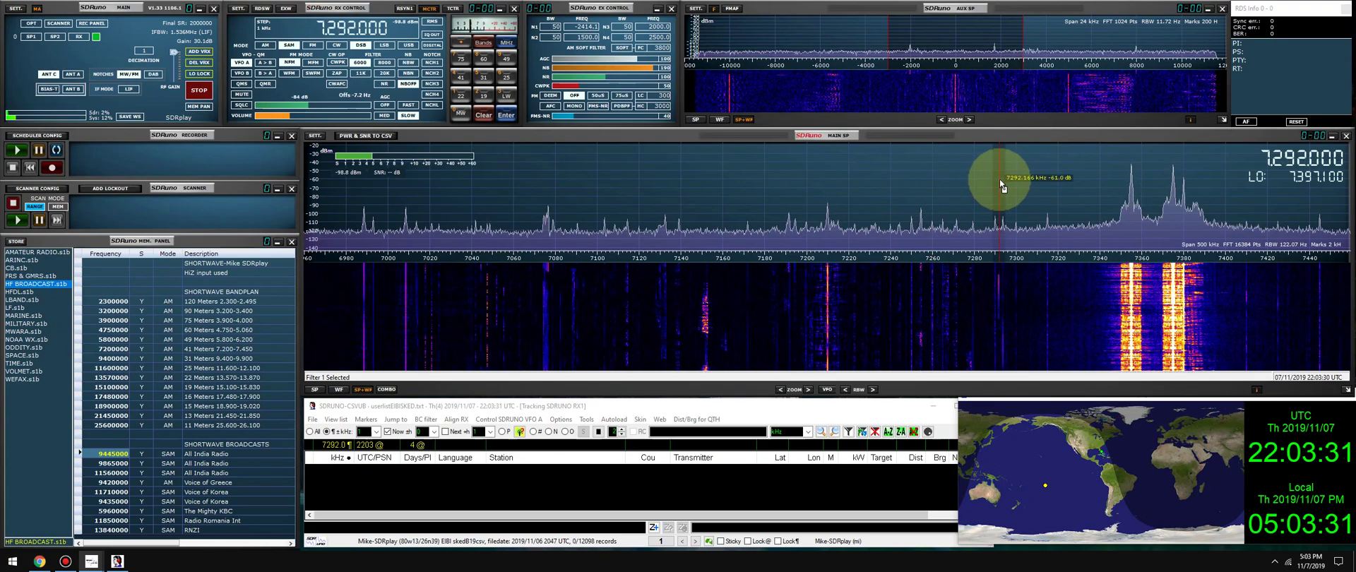
scroll(1000, 181, "down", 2)
scroll(1003, 186, "up", 1)
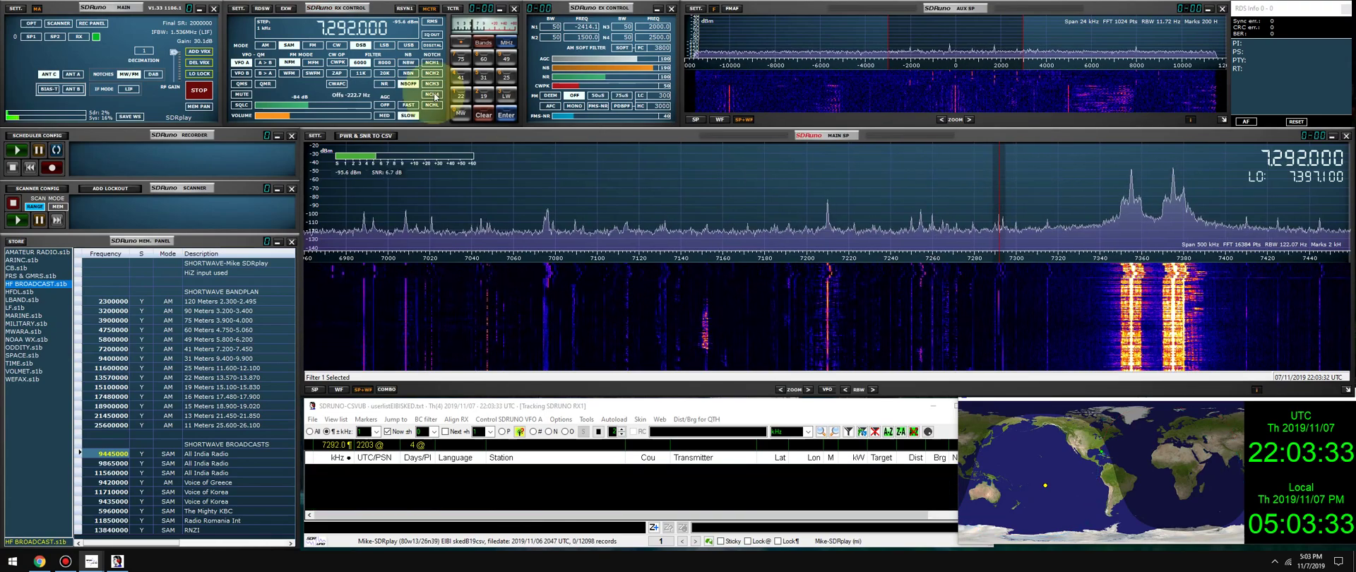
left_click(267, 46)
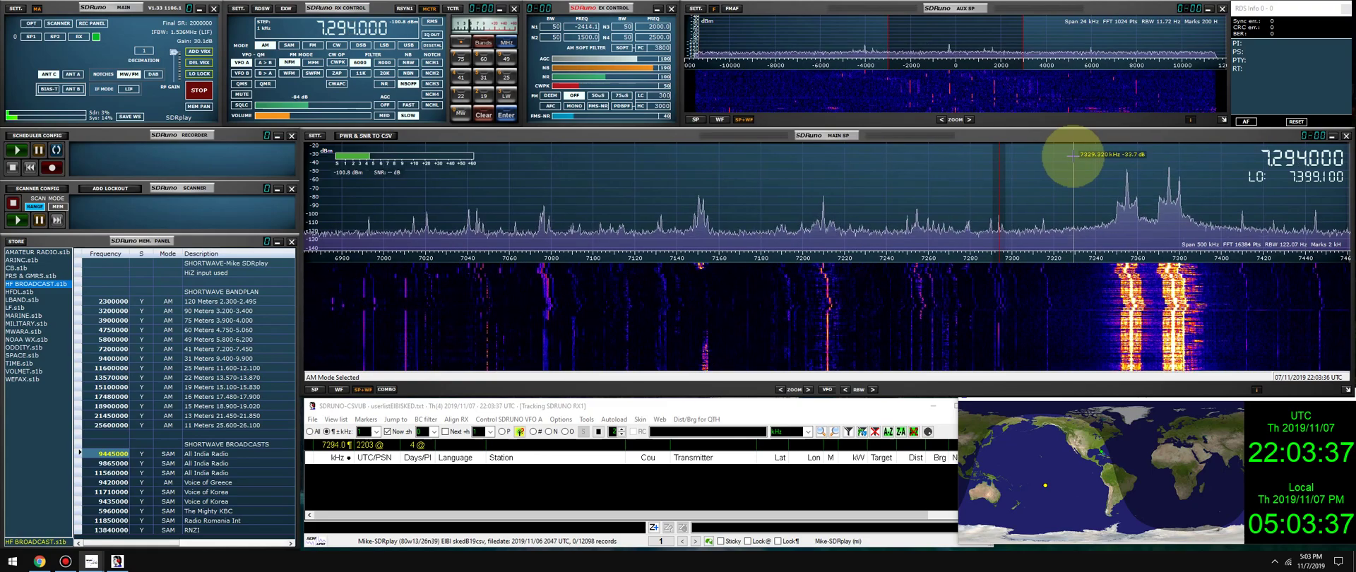
- Tune to the strong broadcast signals at 7355 kHz, 7375 kHz and 7490 kHz
left_click(1126, 216)
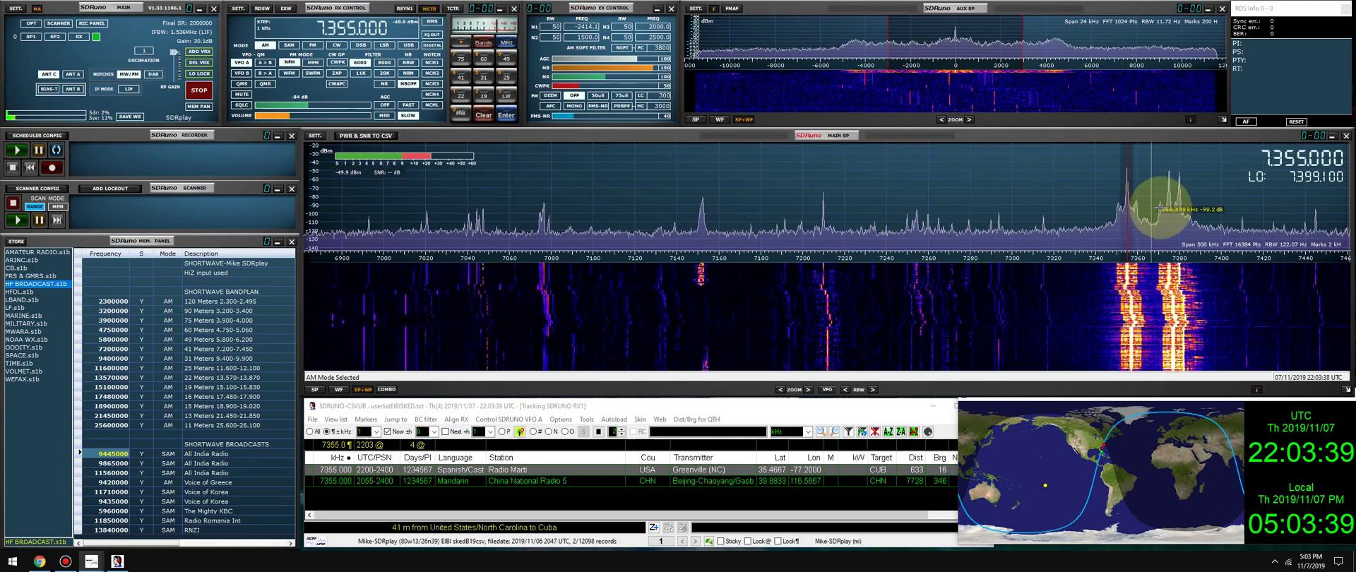
left_click(1168, 205)
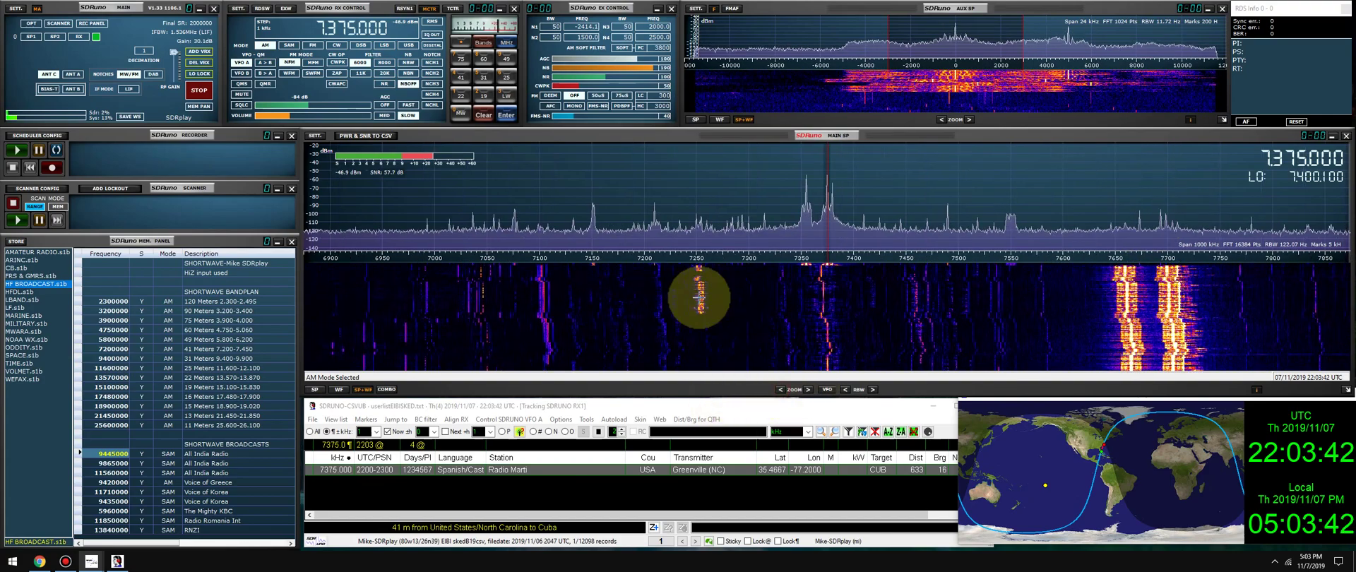
left_click(947, 186)
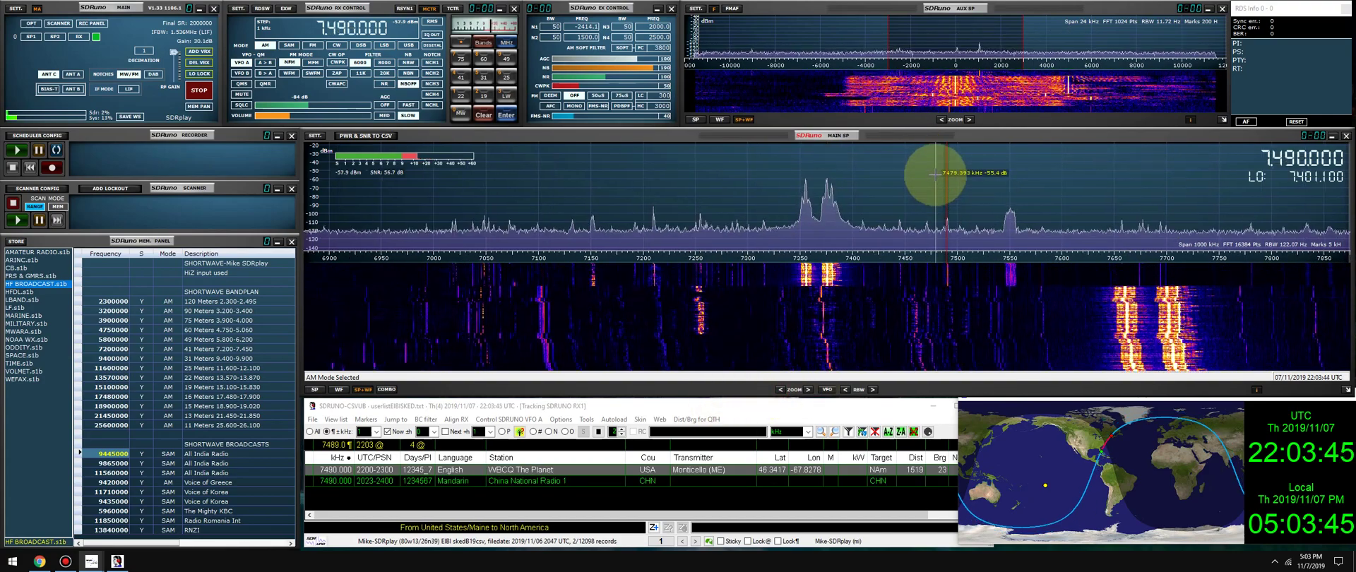
- Narrow the AM filter on the 7490 kHz signal and show the WBCQ transmitter location in Google Maps
left_click(490, 471)
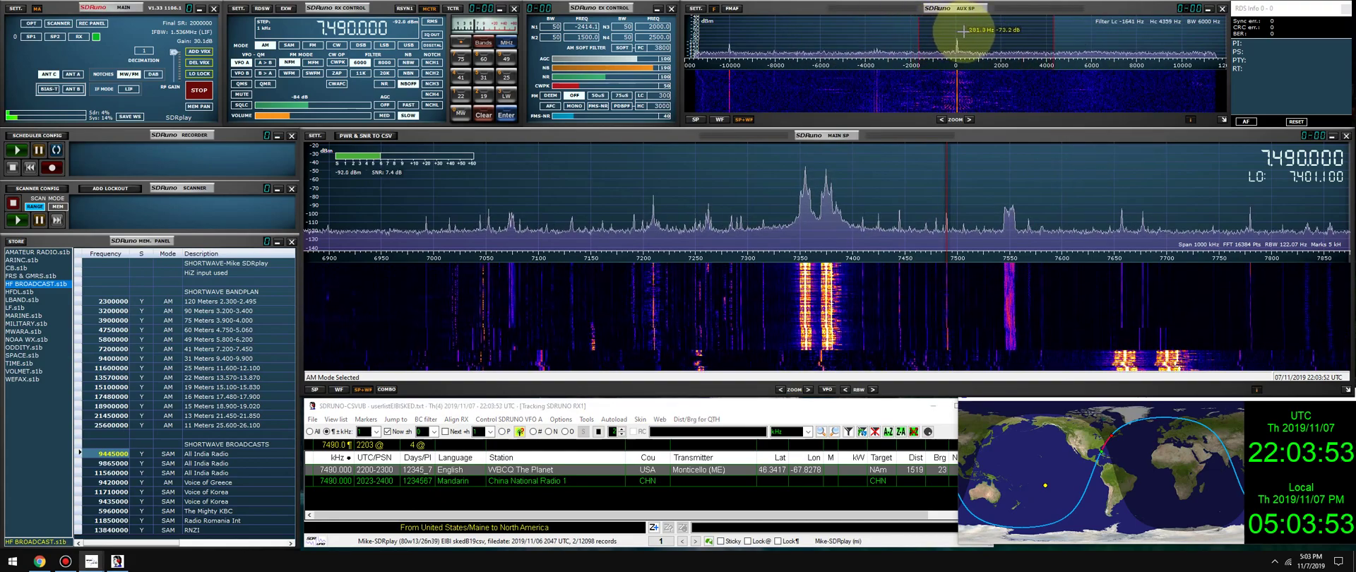
left_click_drag(1042, 34, 1046, 34)
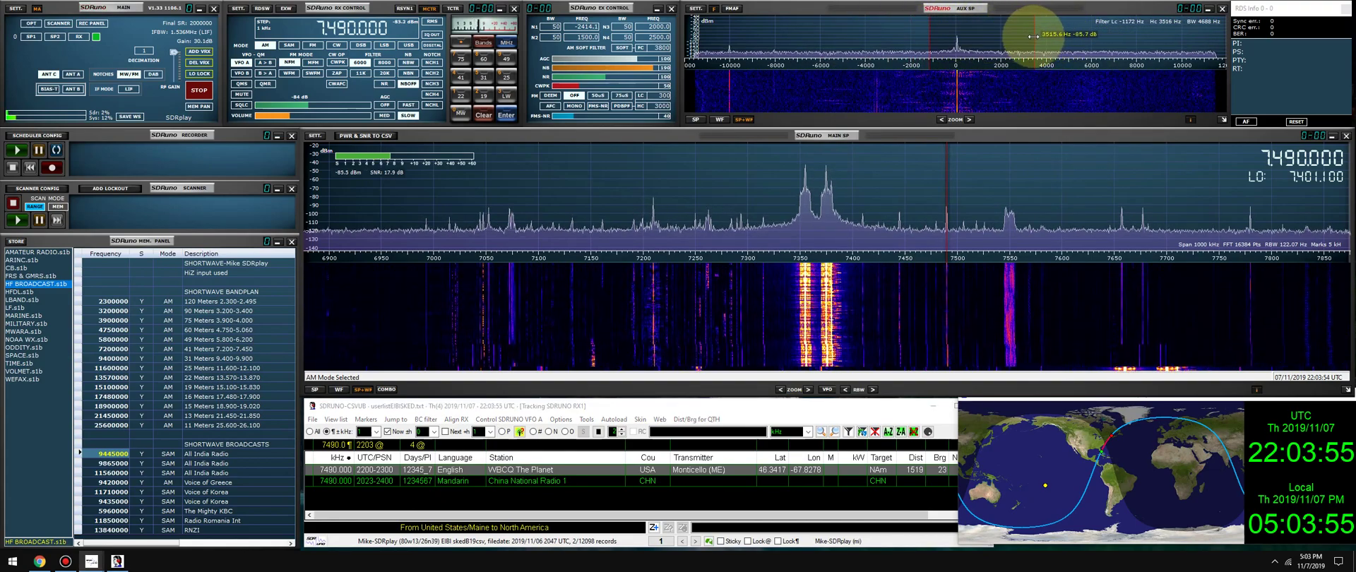
right_click(524, 476)
mouse_move(605, 257)
left_click(750, 258)
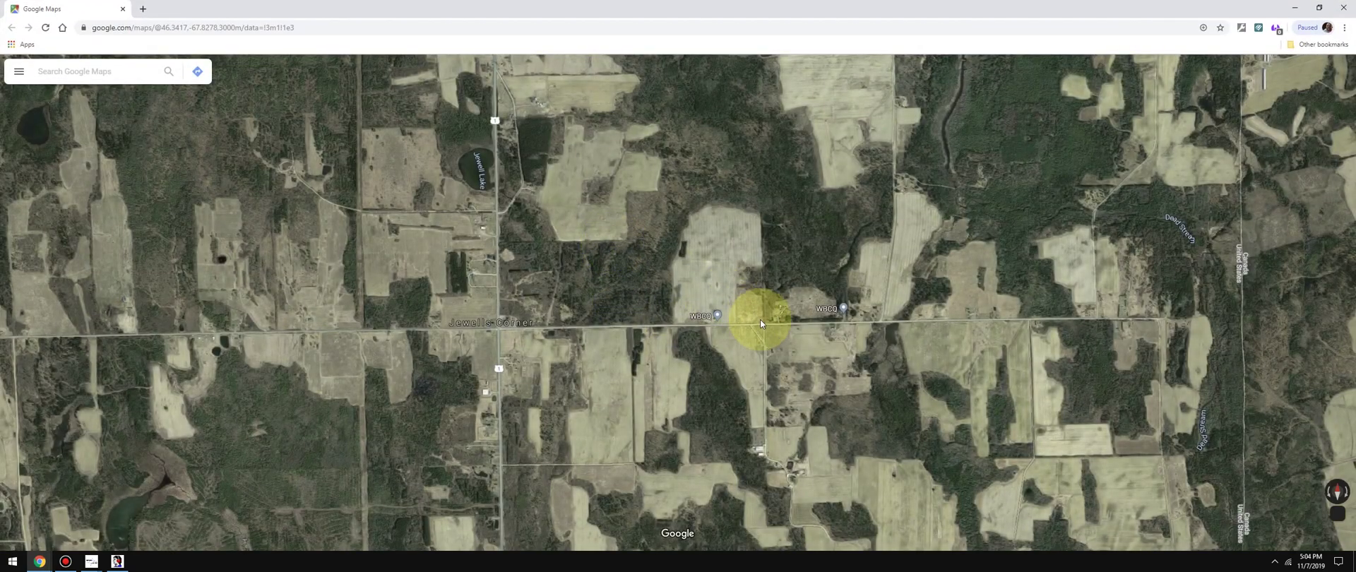
- Examine the WBCQ site and its antenna mast in Street View on Britton Rd, and return to SDRuno
scroll(734, 322, "down", 5)
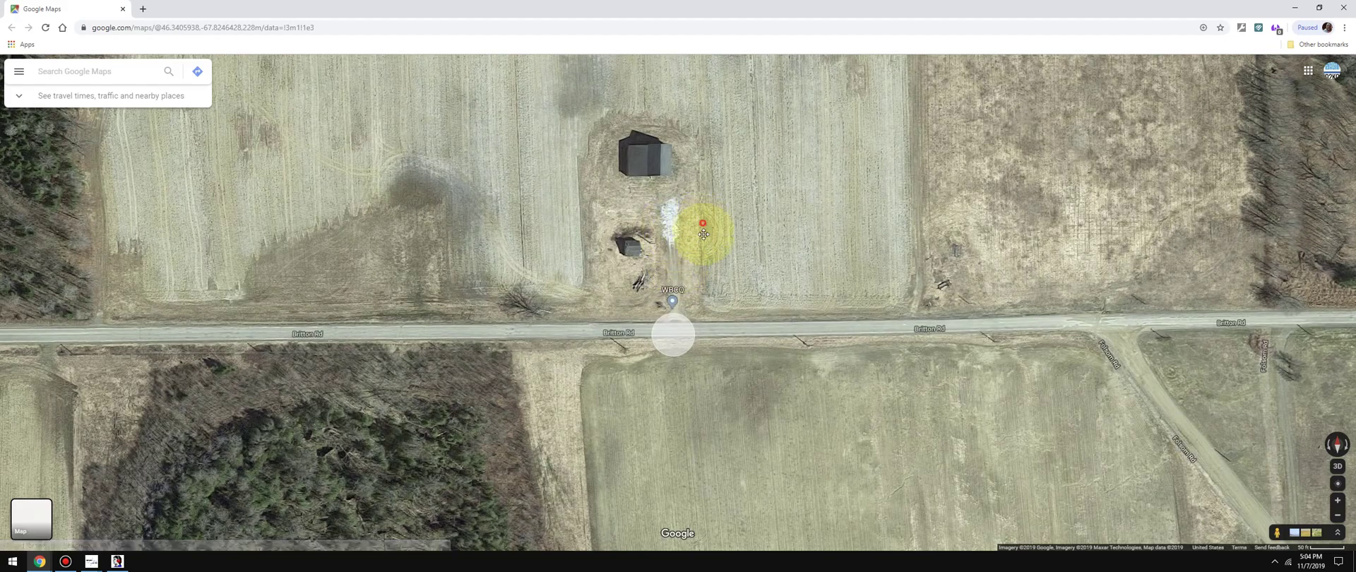
mouse_move(704, 234)
left_mouse_down()
mouse_move(705, 333)
mouse_move(709, 247)
left_mouse_up()
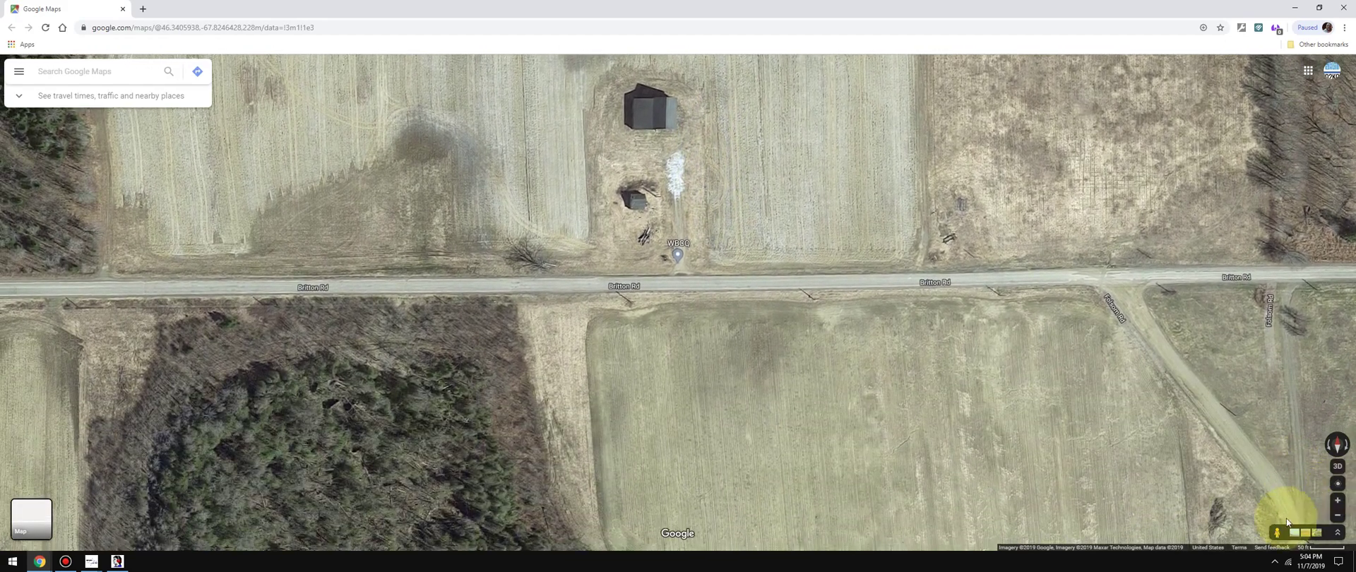
left_click_drag(1286, 522, 659, 252)
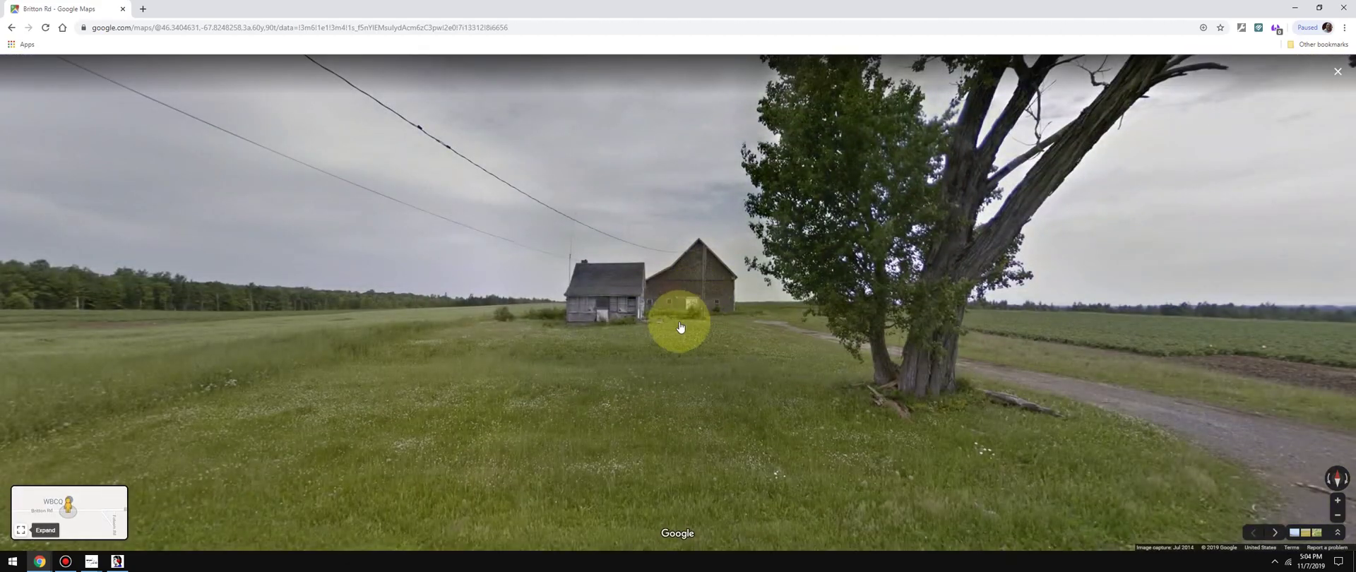
left_click_drag(623, 303, 444, 228)
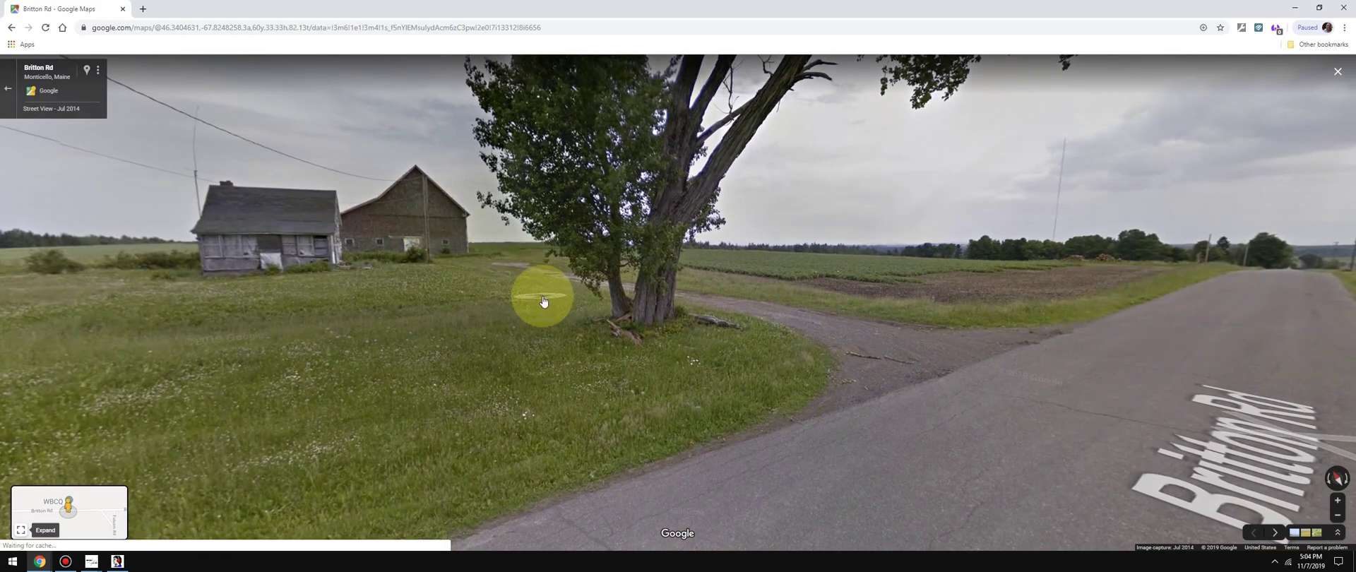
left_click_drag(554, 261, 386, 292)
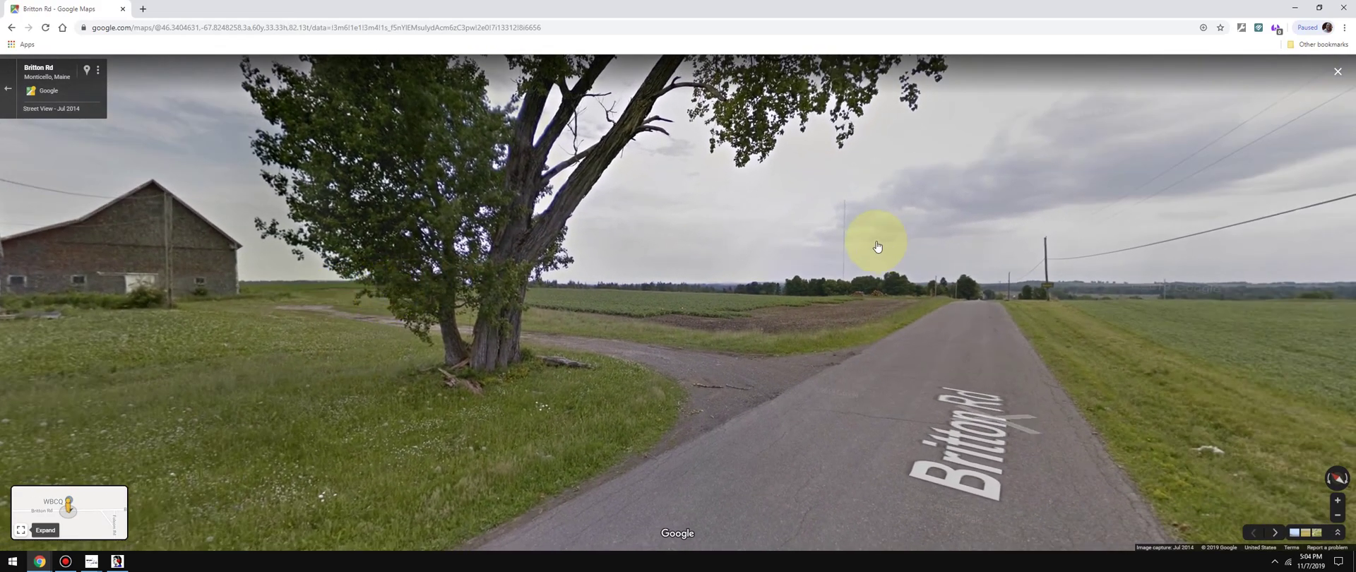
scroll(859, 230, "up", 5)
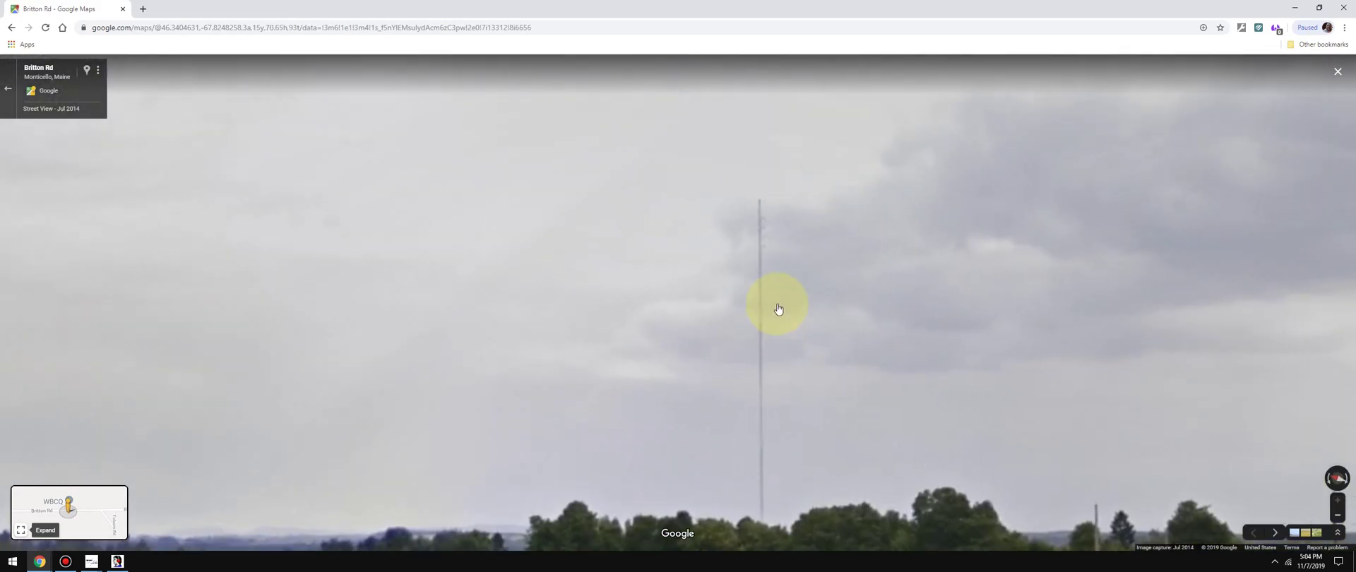
scroll(779, 309, "down", 10)
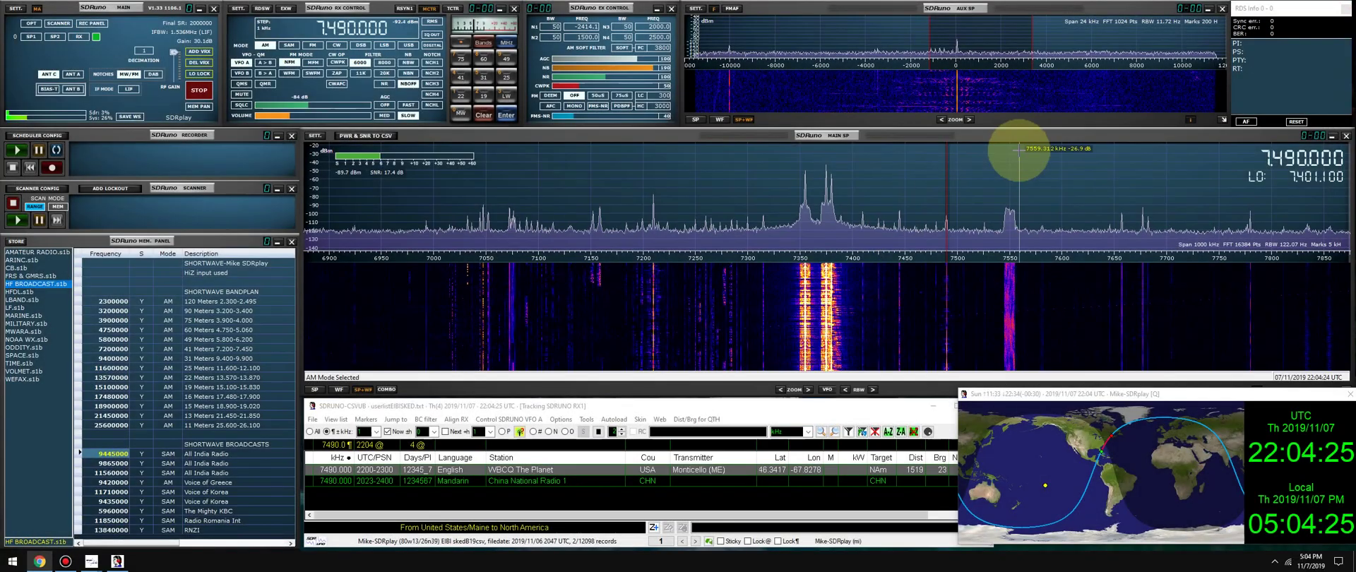
- Tune to the wide digital signal at 7549 kHz in DIGITAL mode and unmute the audio
left_click(1007, 173)
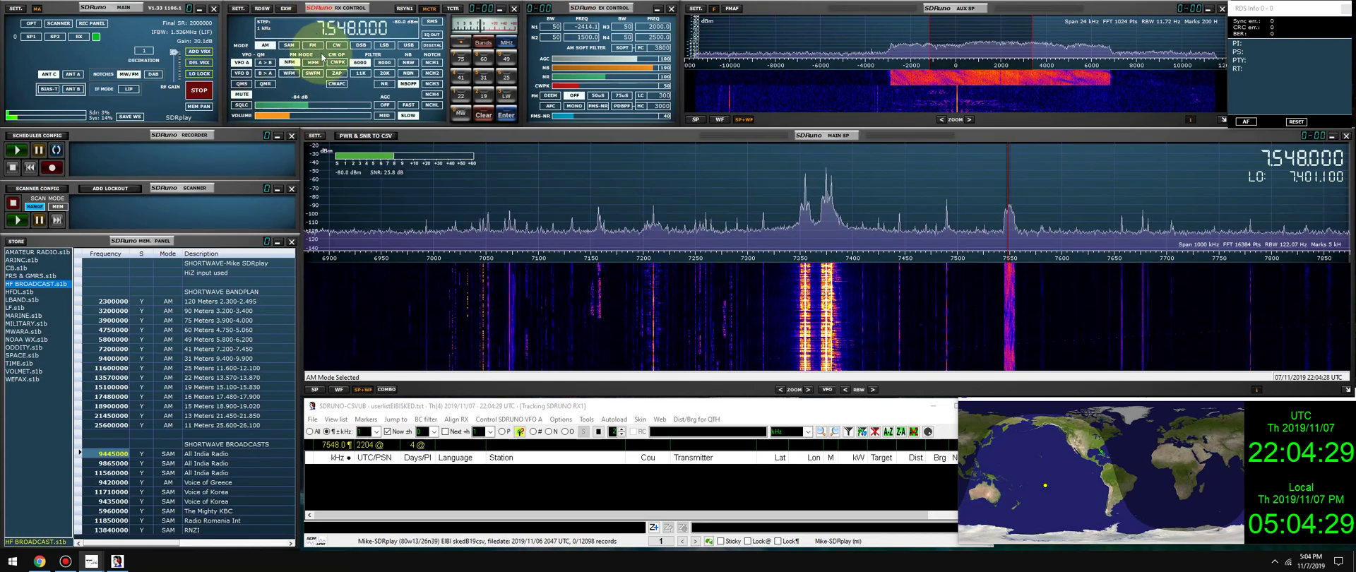
left_click(432, 44)
scroll(1063, 192, "up", 2)
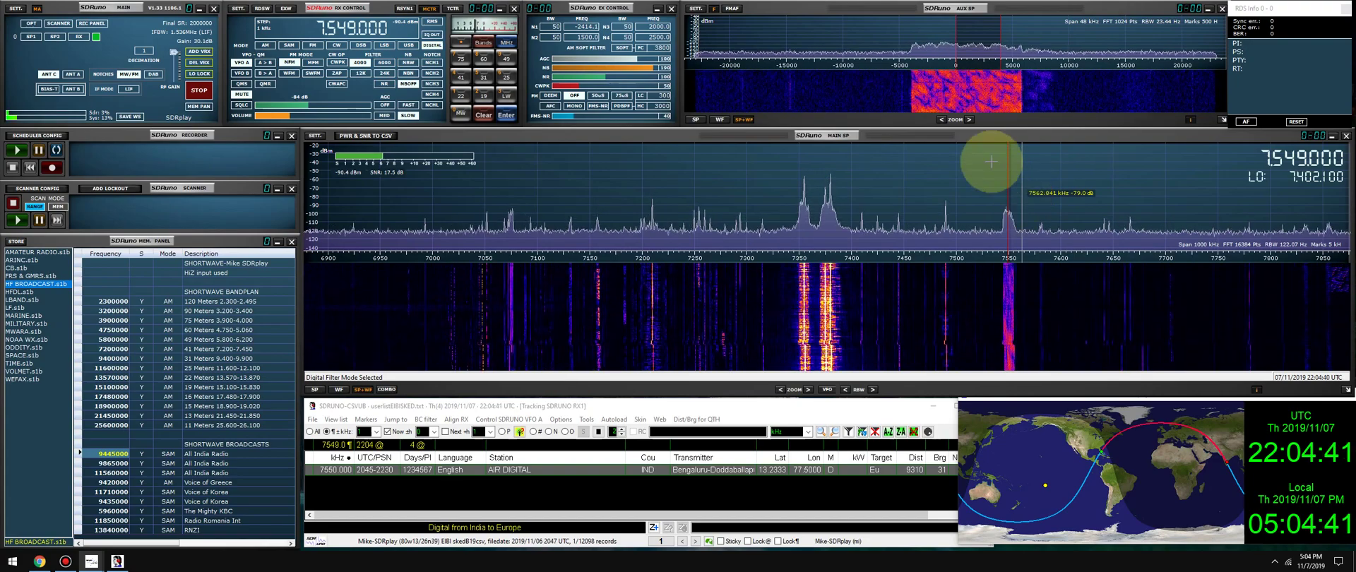
left_click_drag(253, 93, 248, 95)
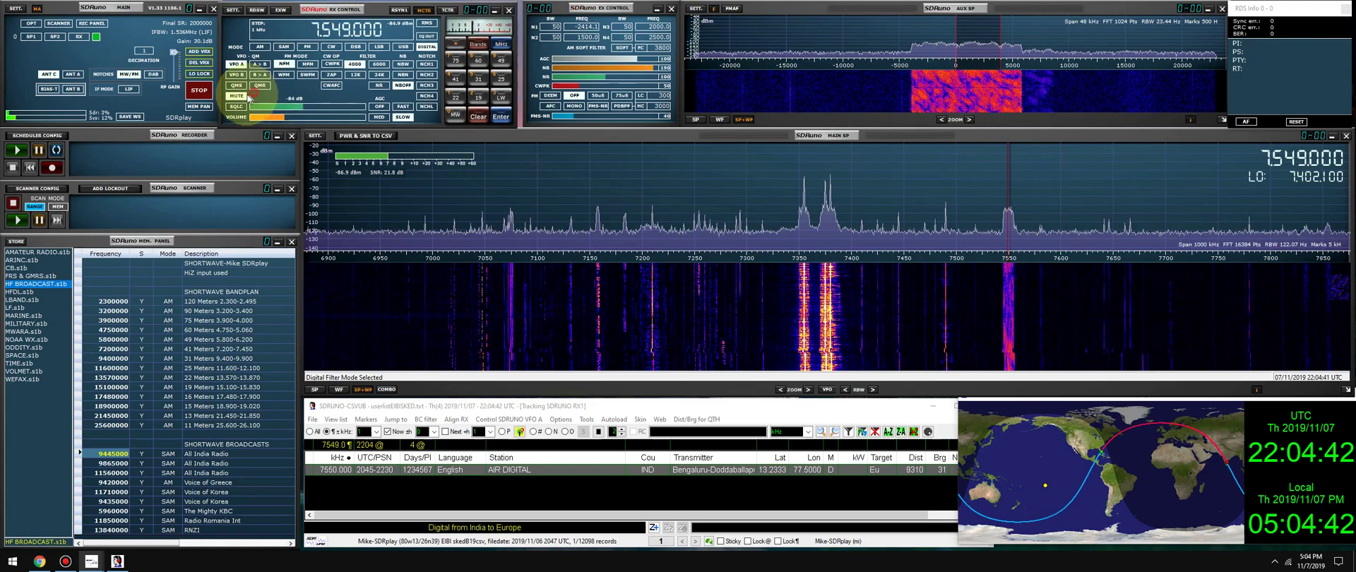
- Reduce the height of the main spectrum window to uncover the schedule browser and world map beneath it
left_click(171, 117)
left_click(183, 28)
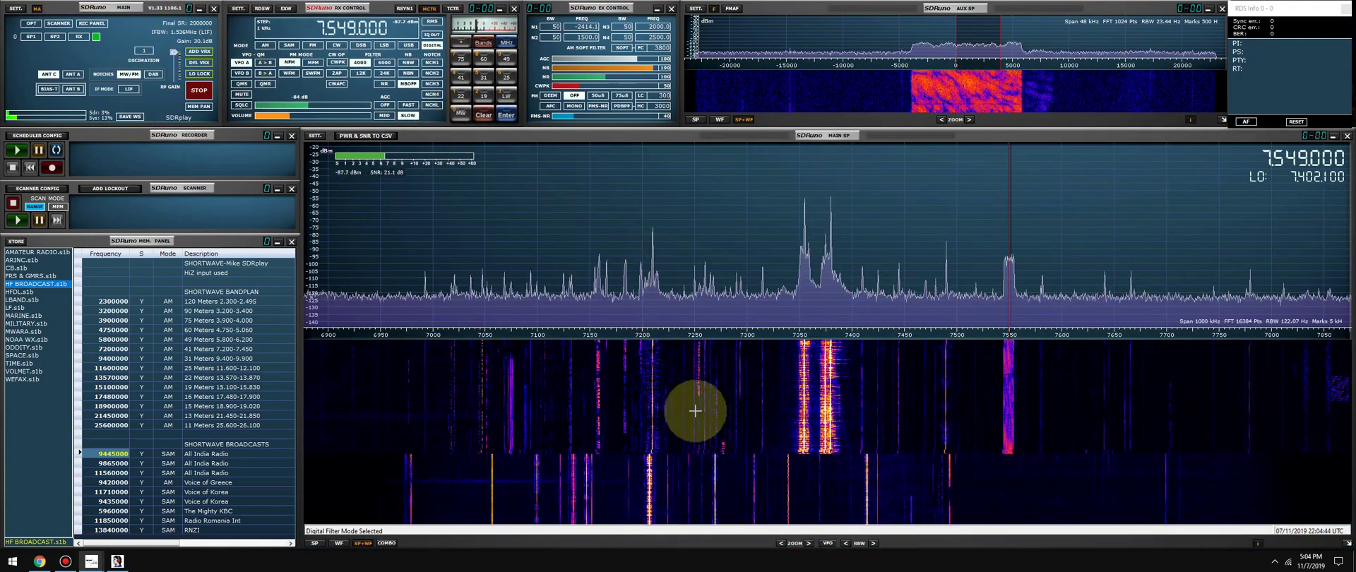
left_click_drag(1347, 543, 1349, 385)
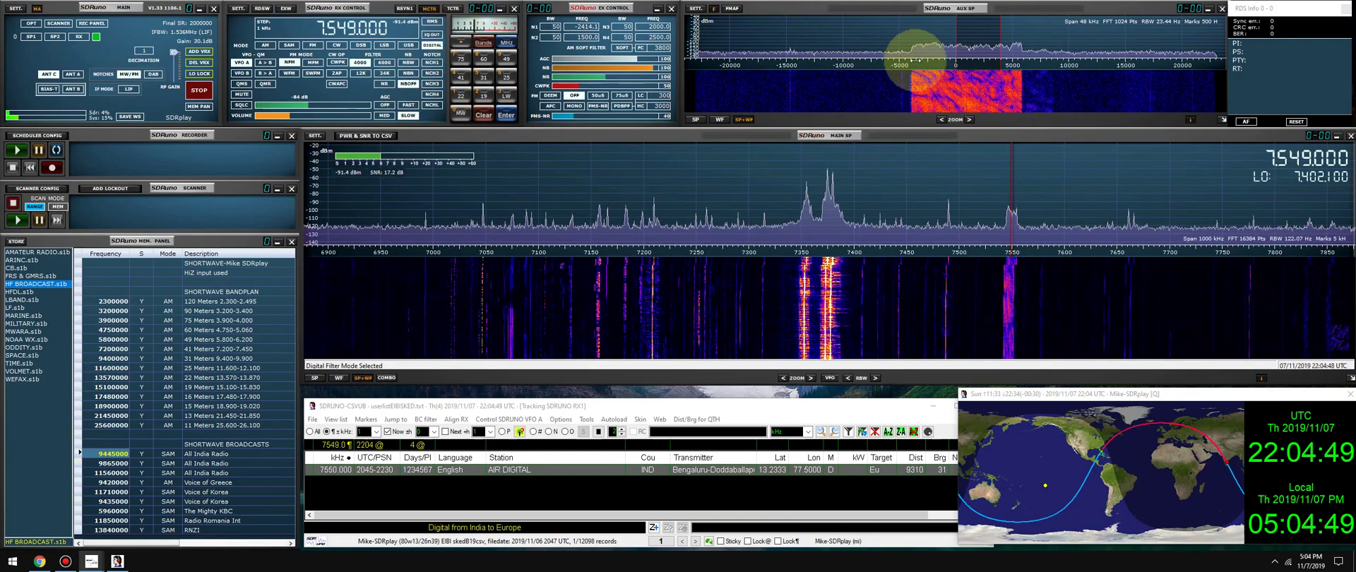
- Tune to 7545 kHz and fit the 12K filter's upper edge to the digital signal, about 10 kHz wide
scroll(995, 35, "down", 2)
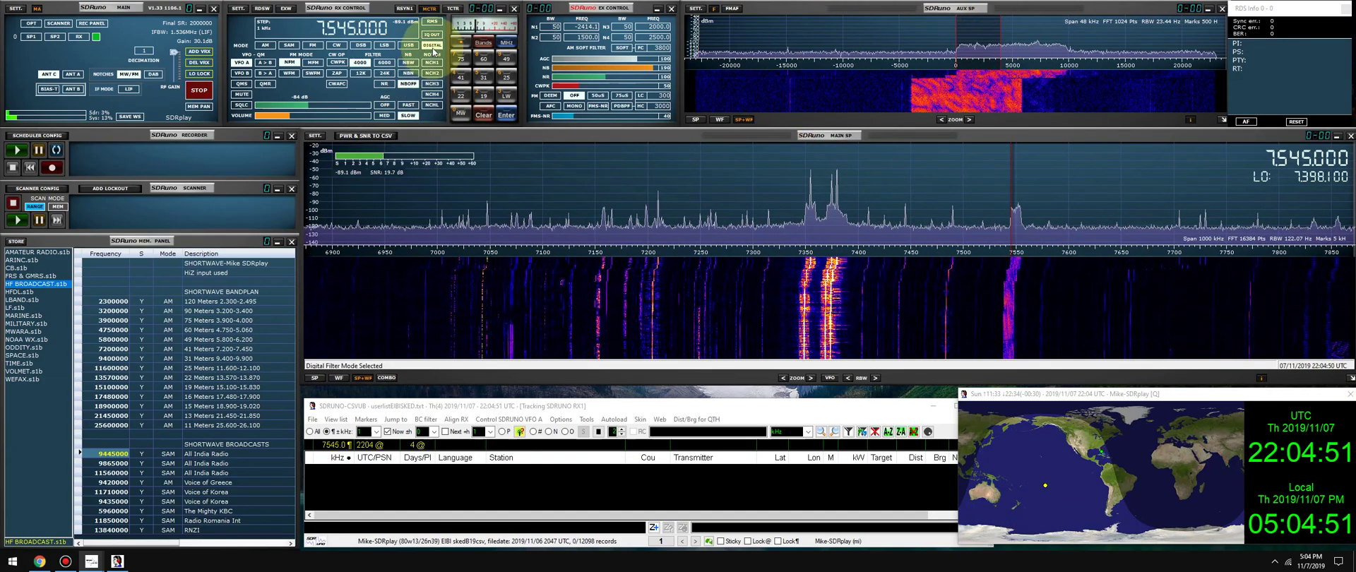
left_click(361, 74)
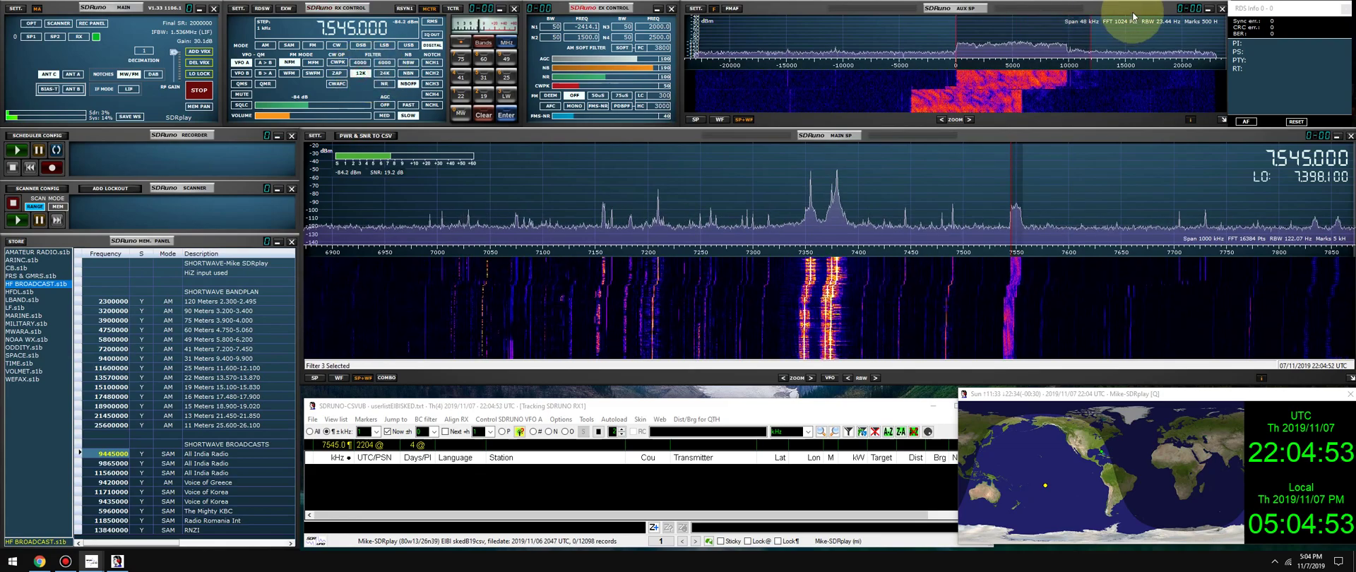
left_click_drag(1092, 28, 1074, 35)
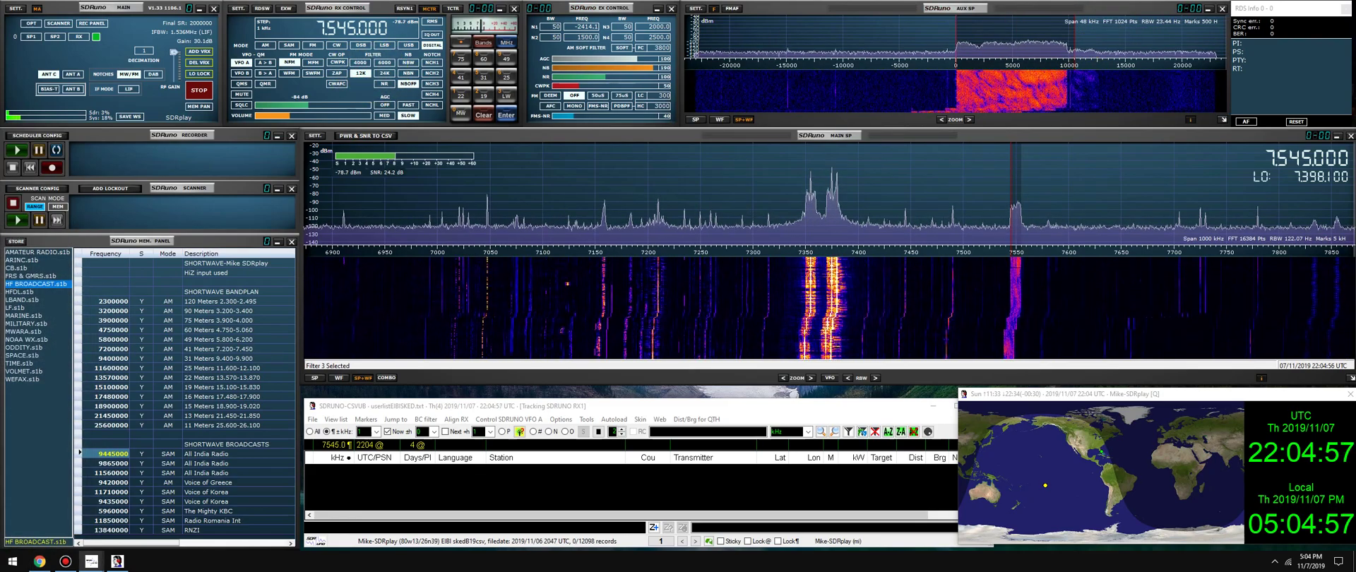
- Decode the digital broadcast in Dream with Line 1 (Virtual Audio Cable) as the signal input device, and close the decoder
left_click(566, 250)
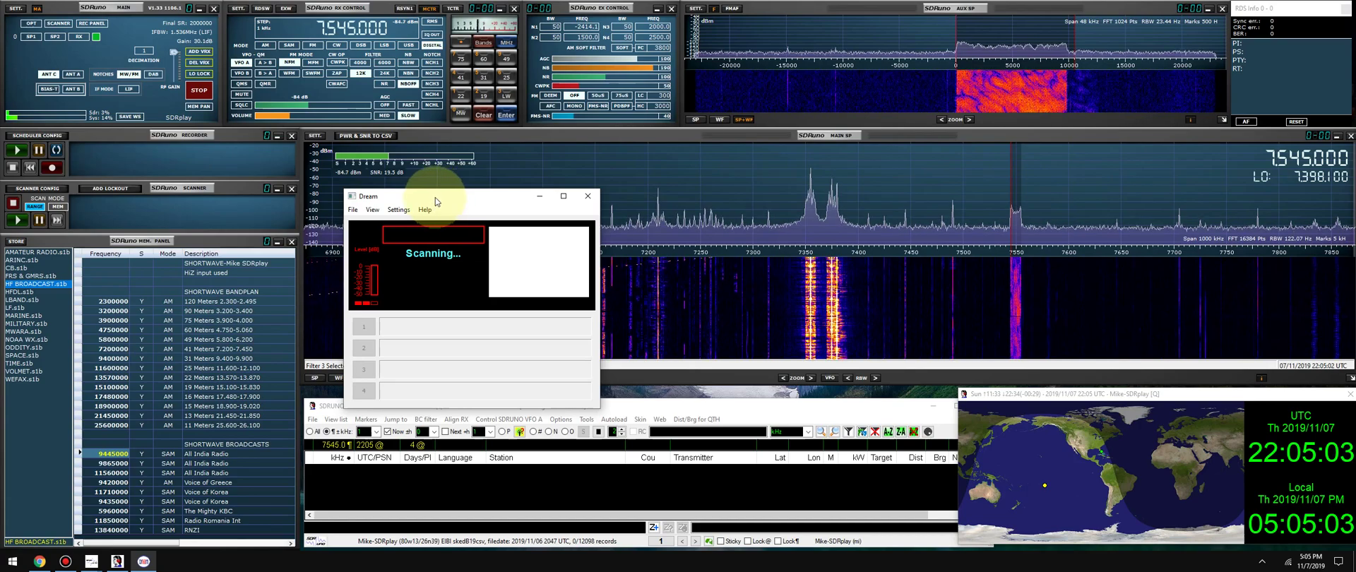
left_click_drag(435, 197, 619, 186)
left_click(581, 198)
mouse_move(614, 302)
mouse_move(692, 304)
mouse_move(762, 307)
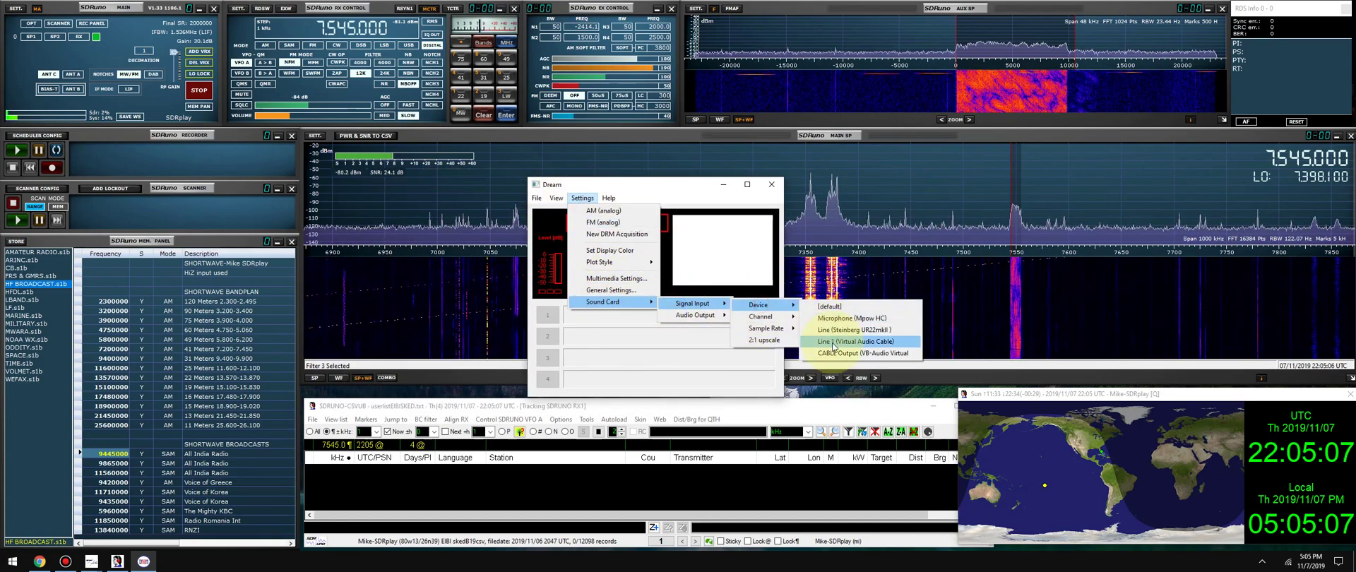
left_click(842, 332)
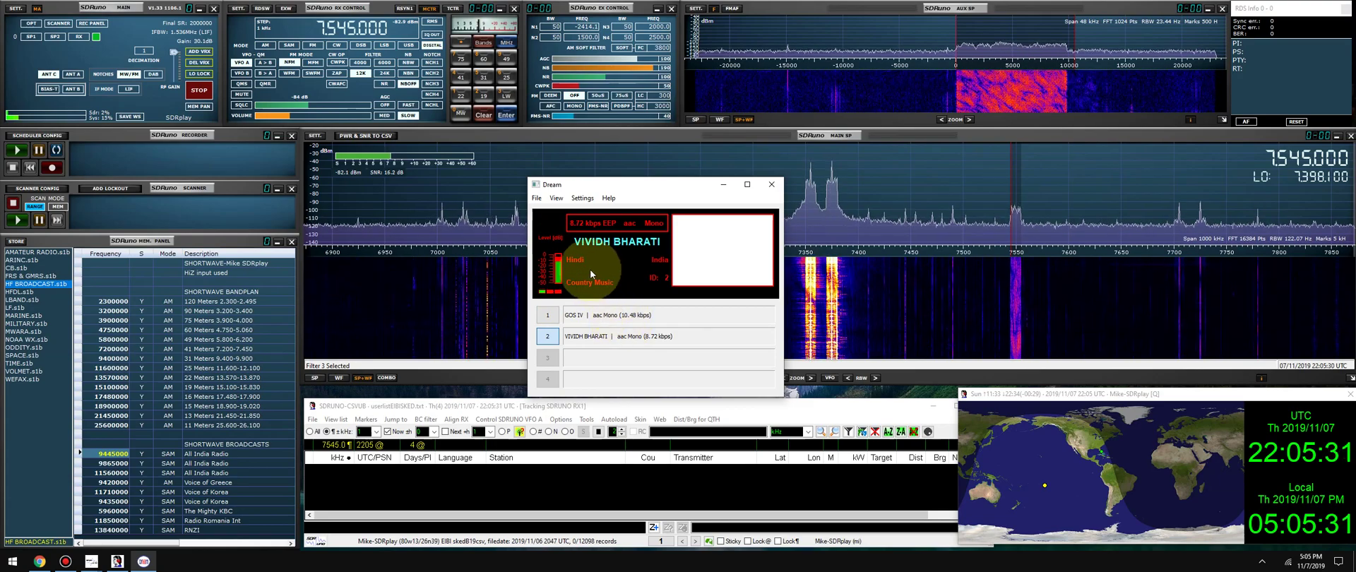
left_click(767, 186)
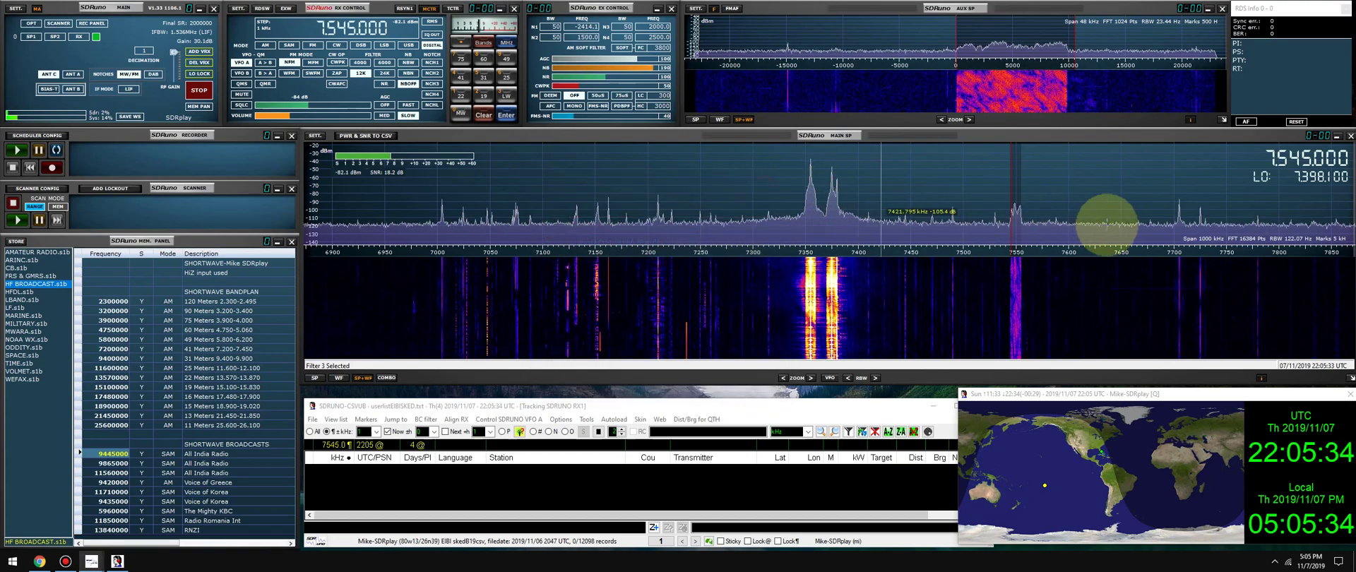
- Switch the demodulation to AM and tune to the signals at 7705 kHz and 7780 kHz
left_click(1179, 176)
left_click(265, 46)
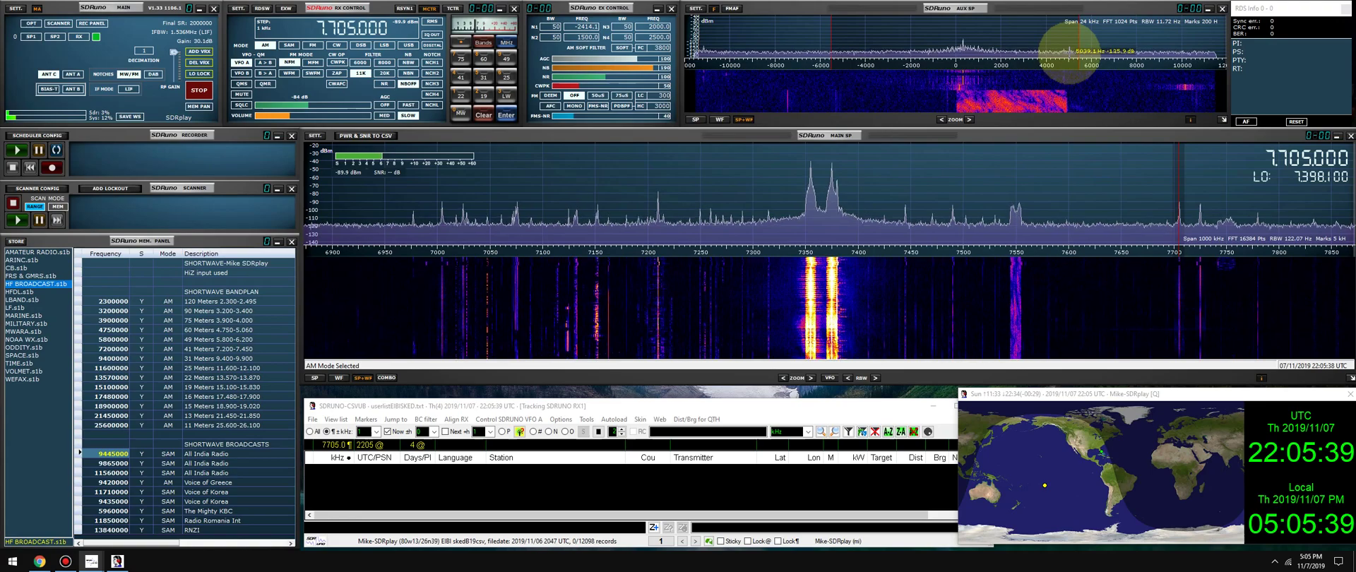
right_click(353, 28)
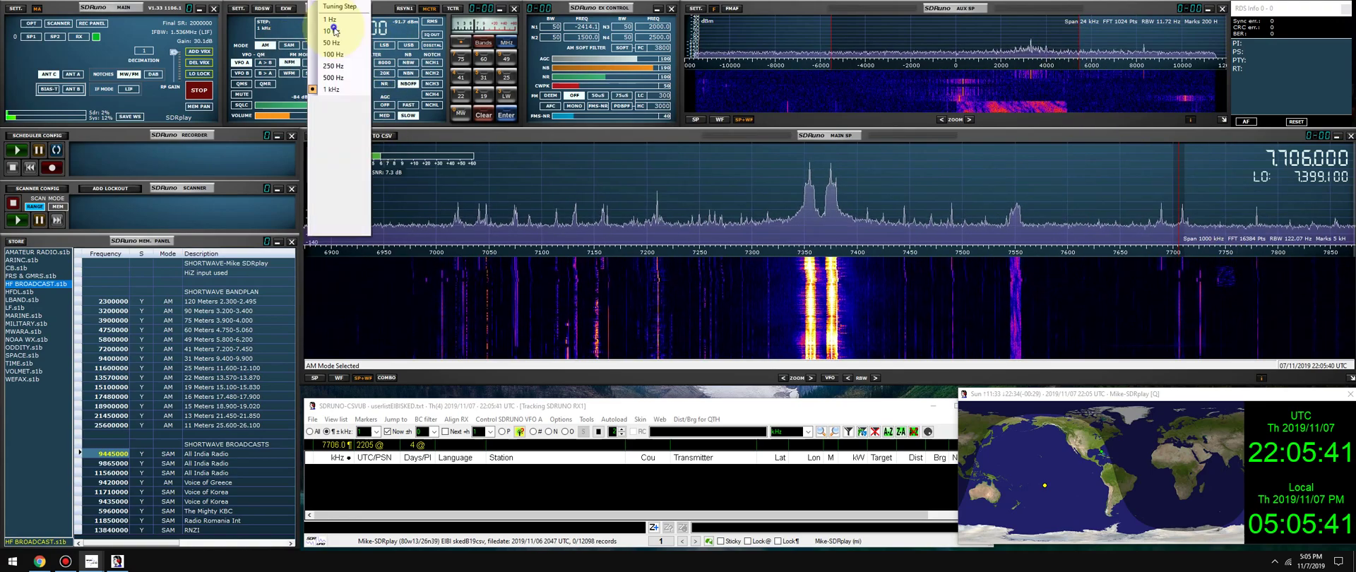
left_click(339, 91)
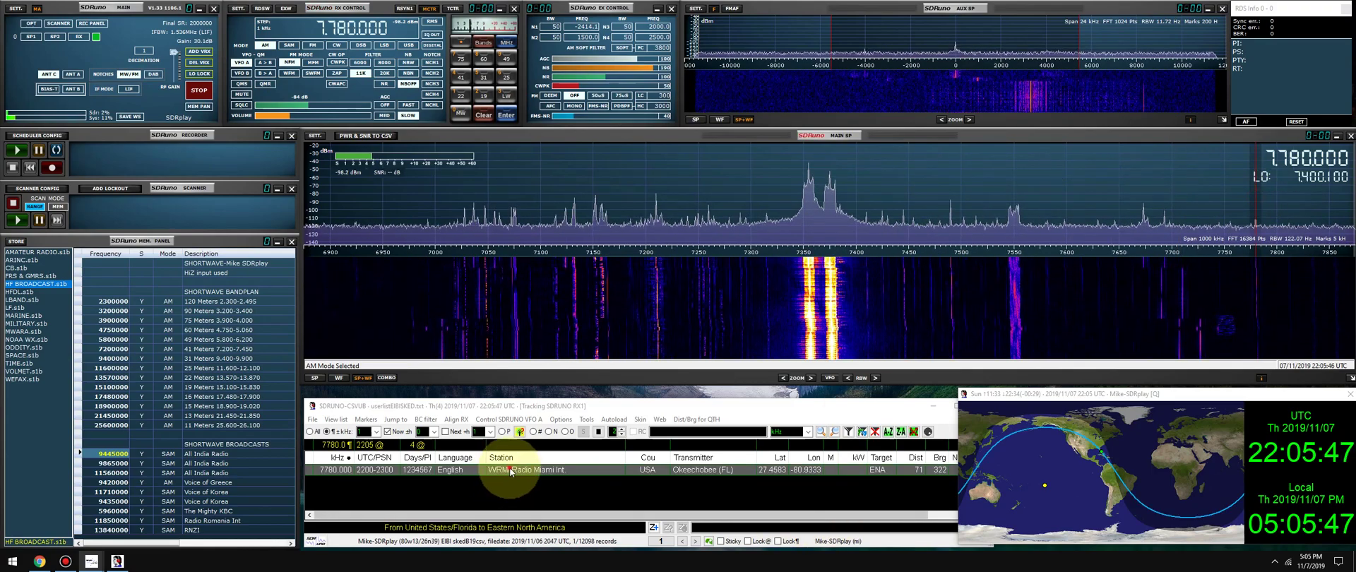
left_click(402, 166)
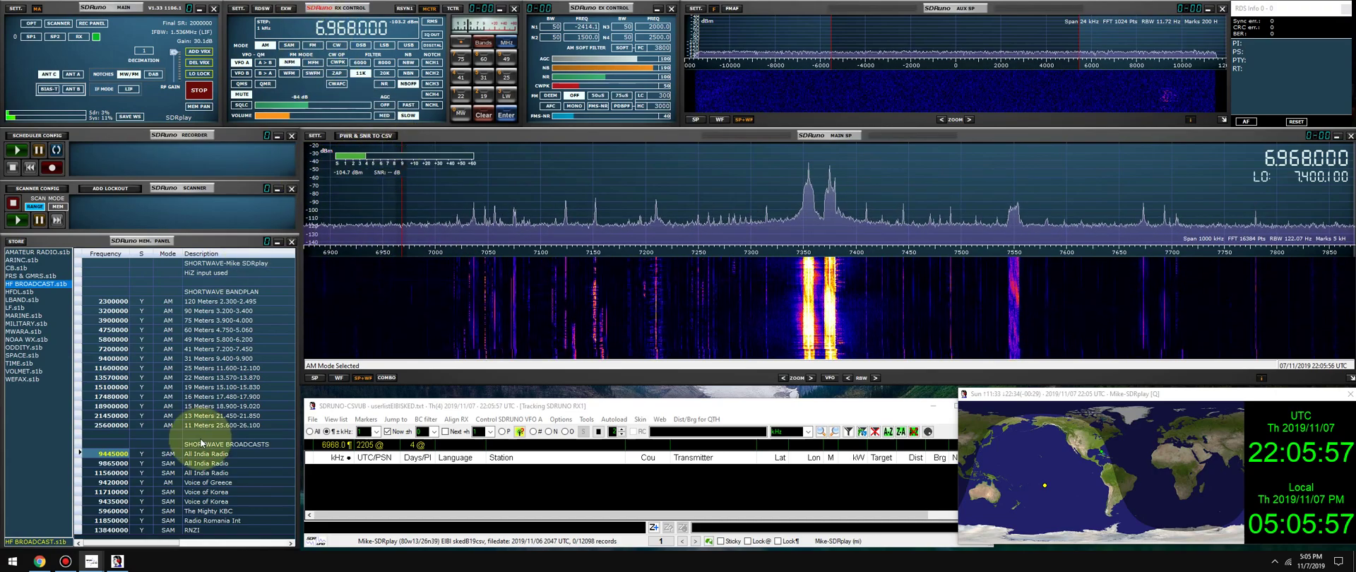
- Load the VOLMET memory bank, tune to the SHANNON entry at 5505 kHz and widen the auxiliary spectrum span to 12 kHz
left_click(22, 371)
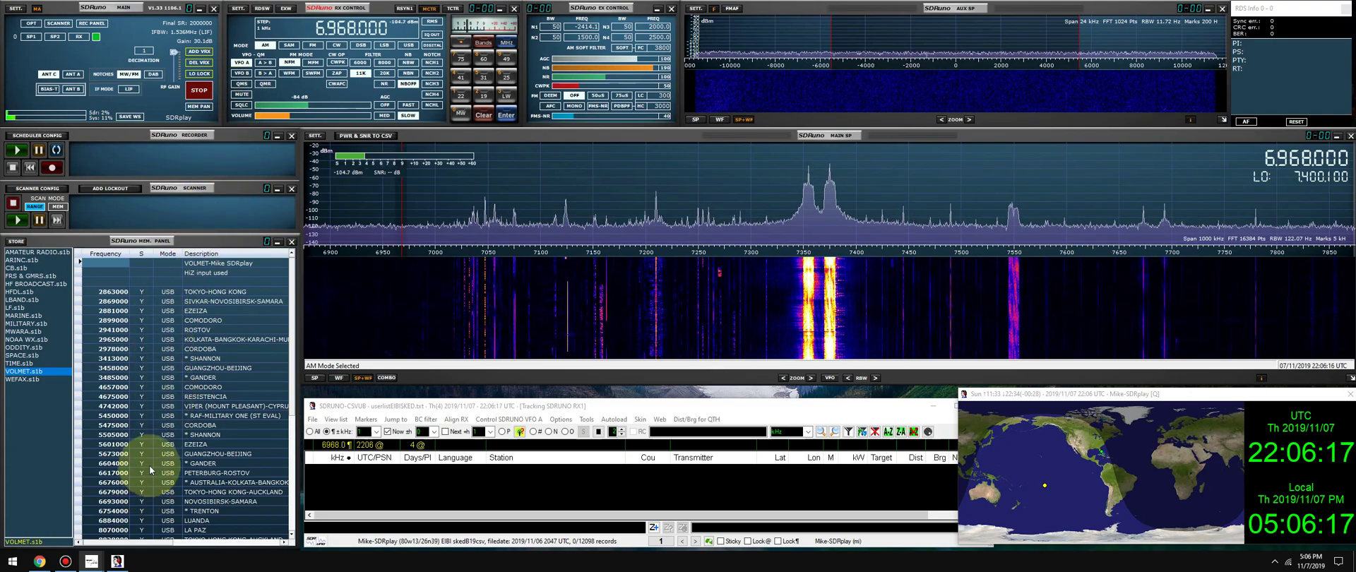
double_click(122, 435)
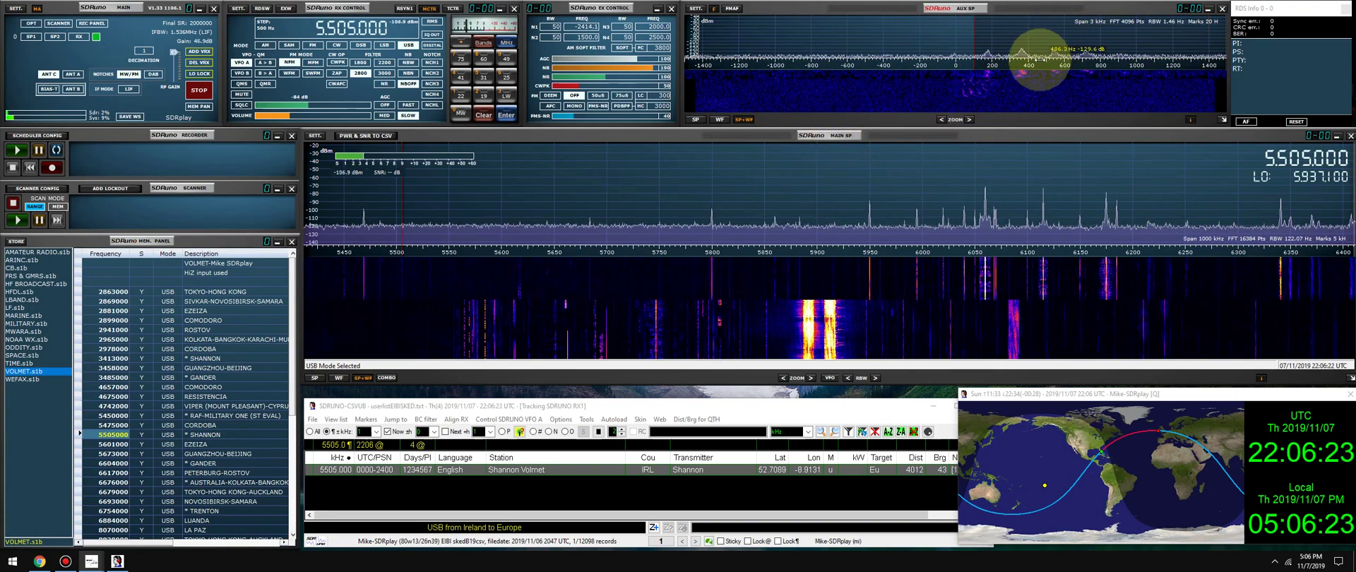
left_click_drag(887, 84, 868, 115)
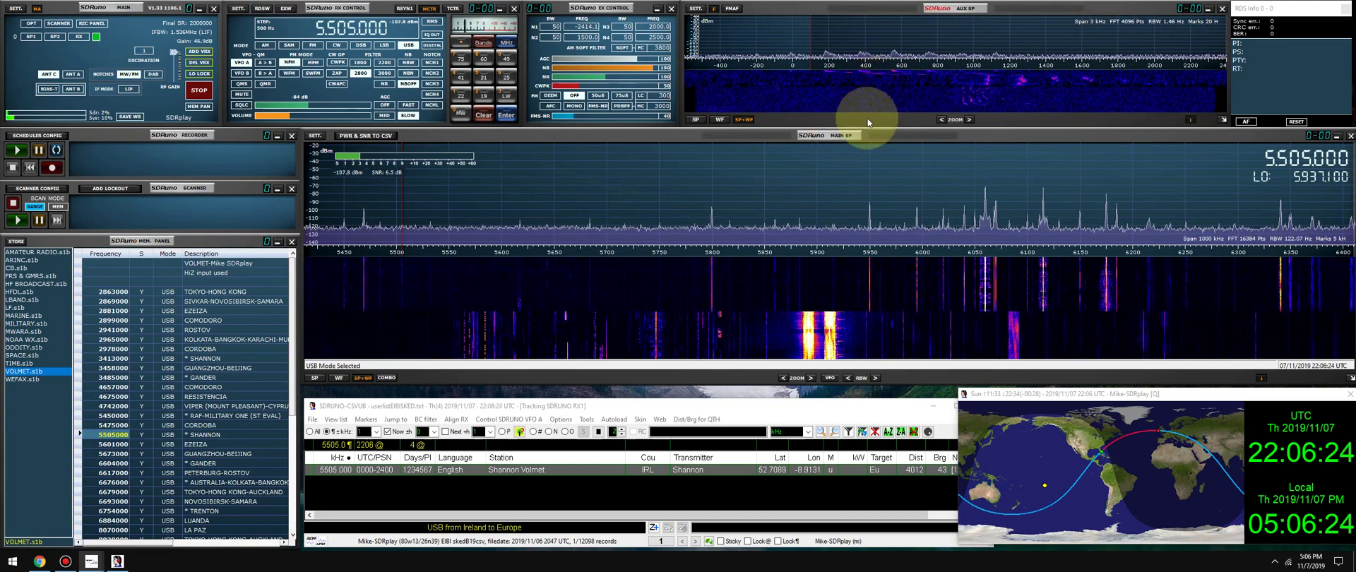
left_click(942, 121)
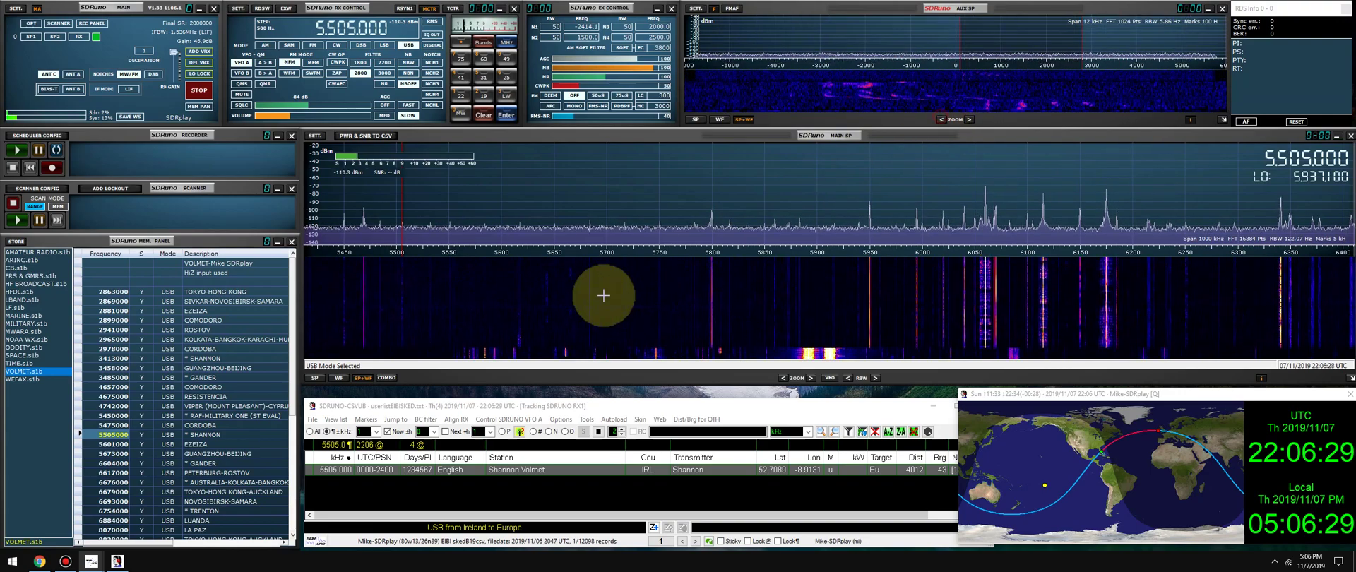
- Recall the GANDER entry at 6604 kHz and RAF-MILITARY ONE at 5450 kHz, narrowing the USB filter on the latter
double_click(106, 463)
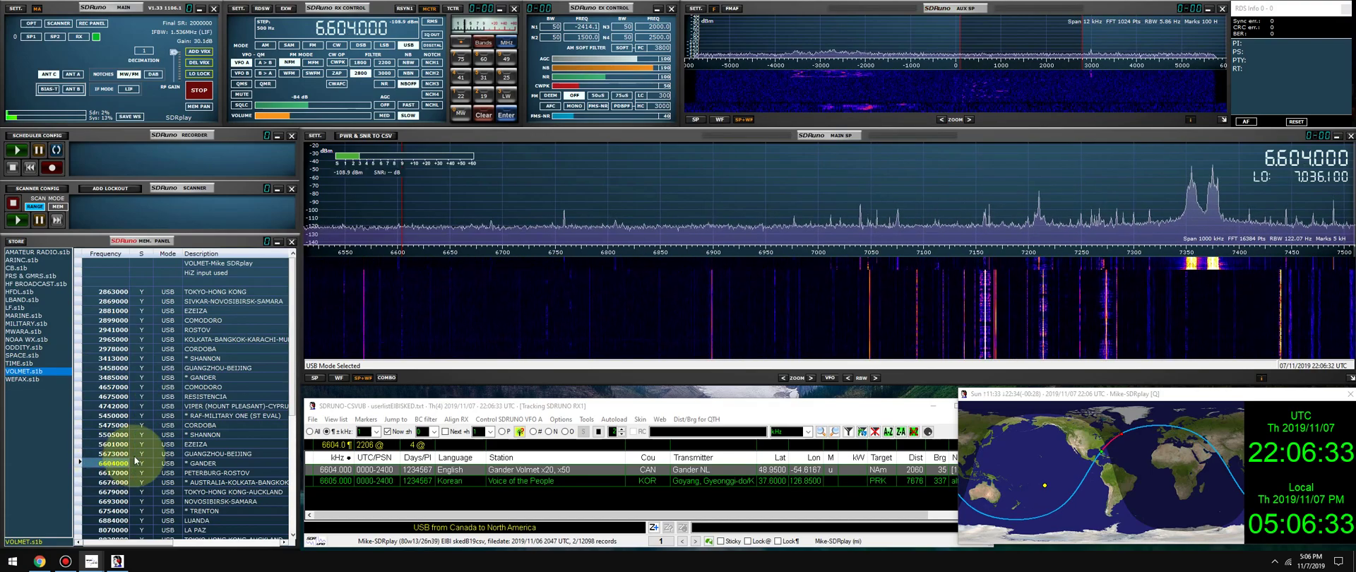
double_click(117, 416)
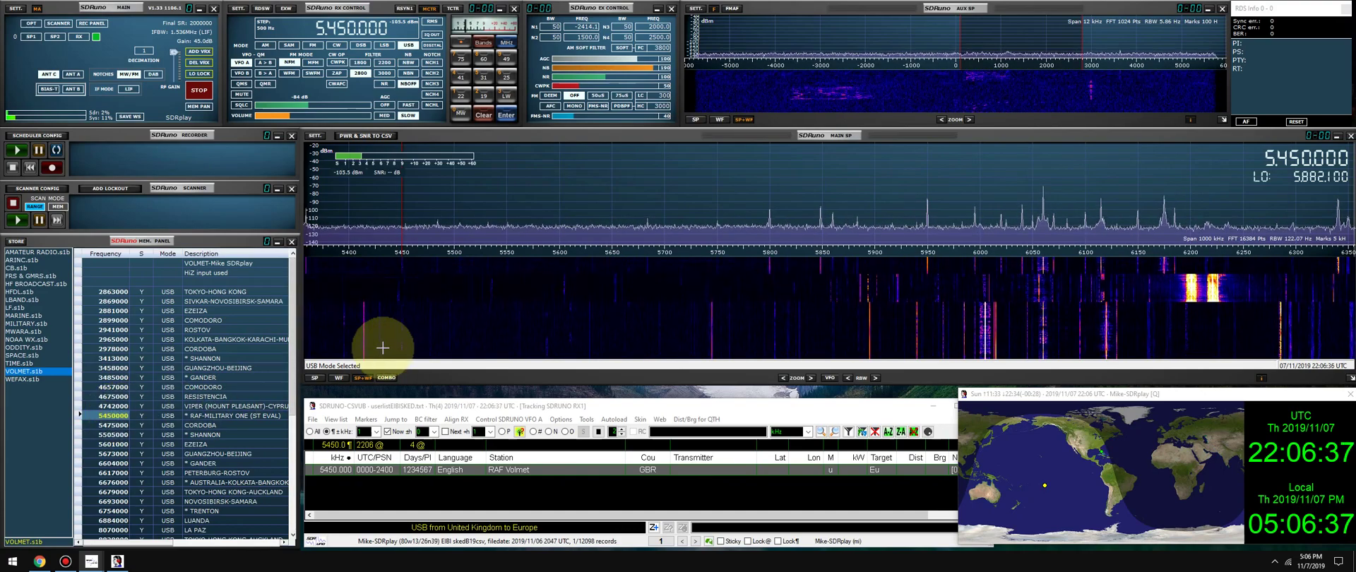
left_click_drag(1079, 32, 1061, 42)
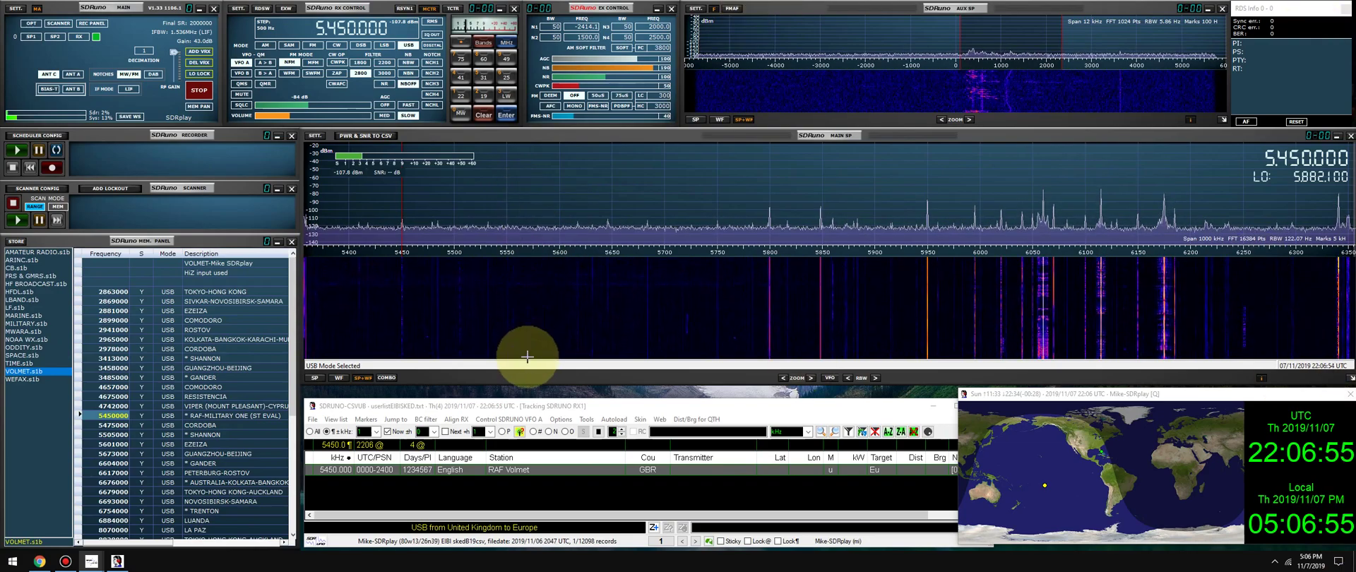
- Move the CSV user list browser's upper edge up to the main spectrum window and view the Main Spectrum settings
left_click_drag(523, 401, 523, 390)
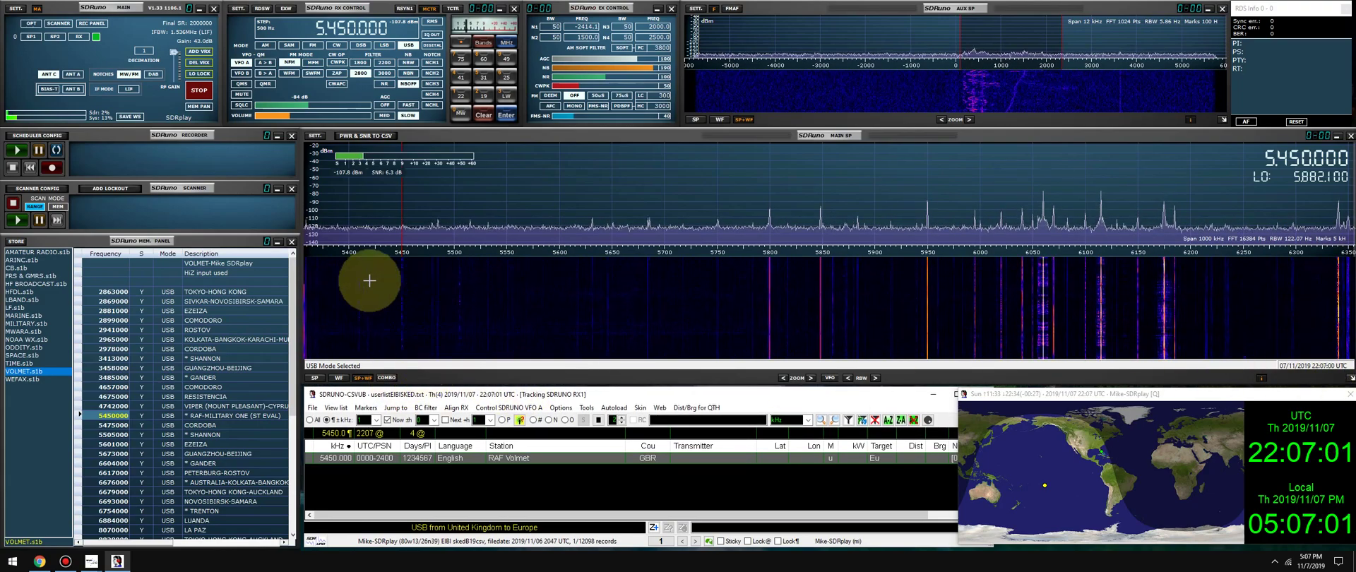
left_click(311, 135)
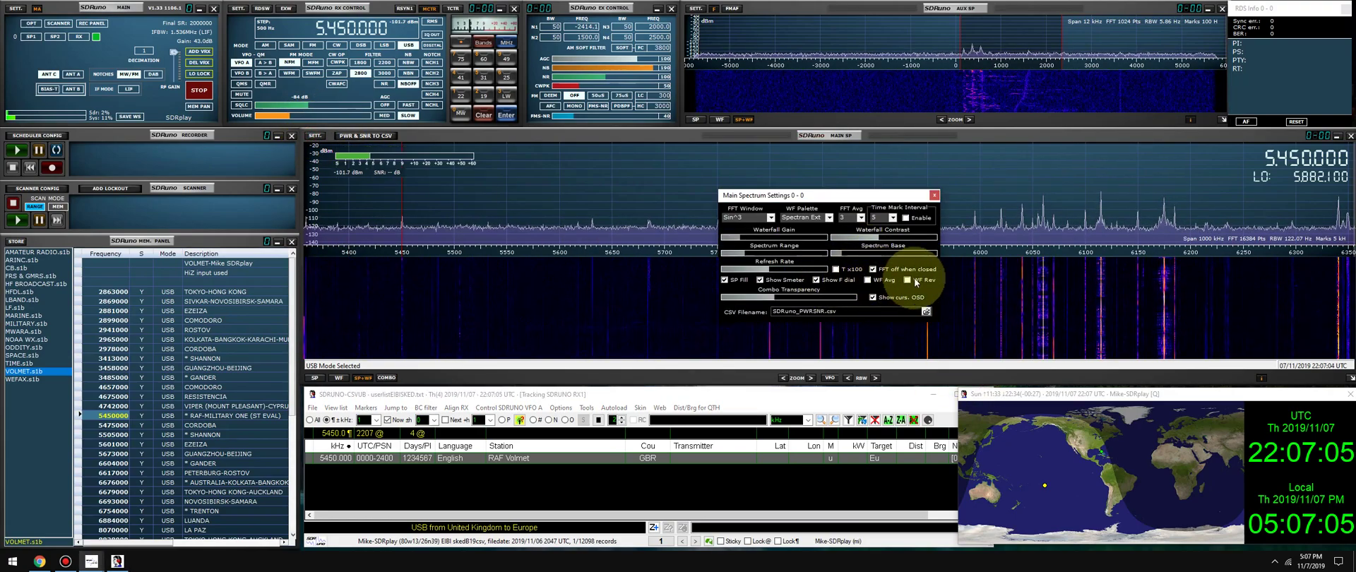
left_click(934, 196)
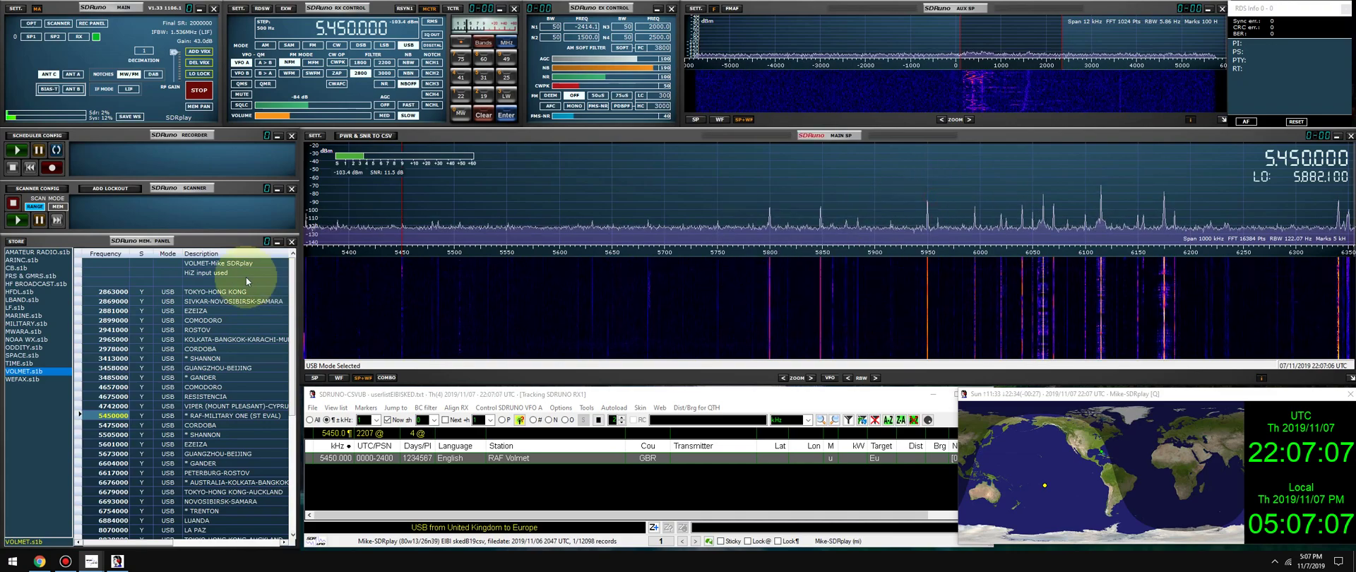
- Load the TIME memory bank and recall its WWV time-signal entries at 2.5, 5, 10 and 15 MHz in turn
left_click(17, 363)
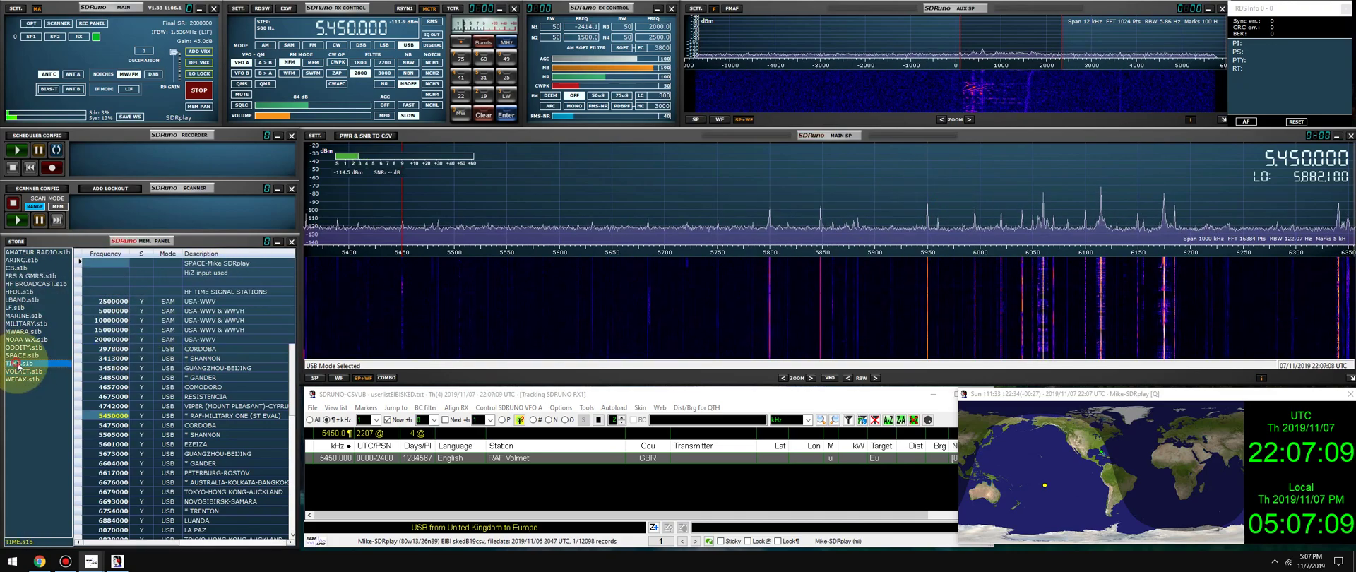
double_click(112, 301)
double_click(111, 310)
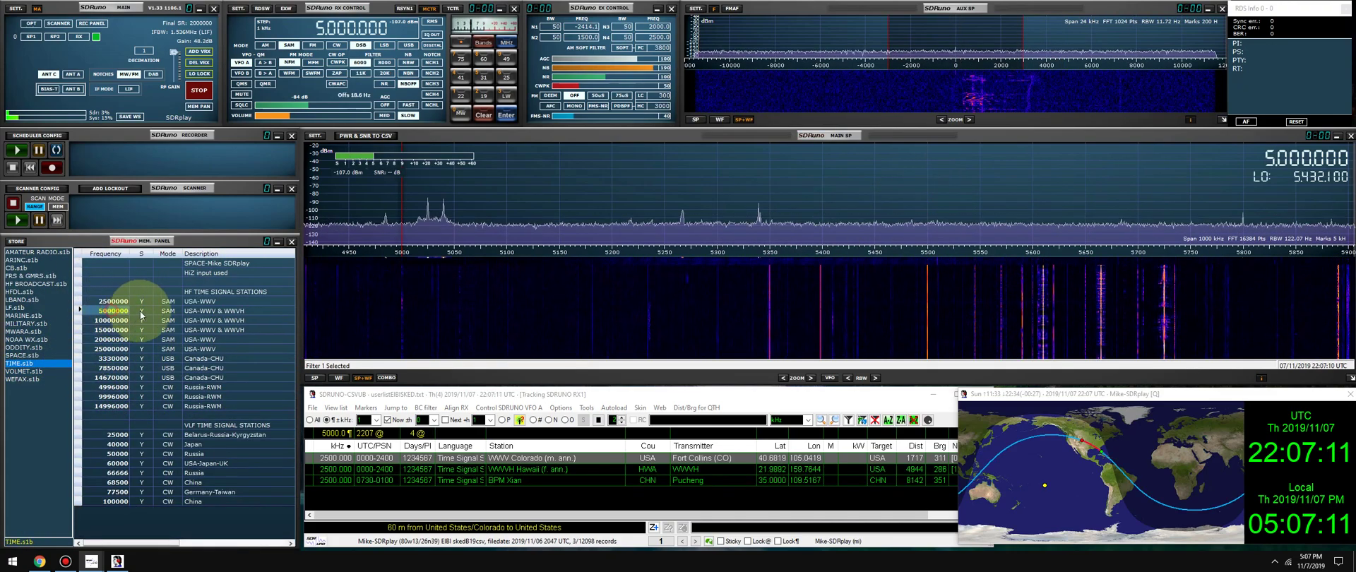
double_click(117, 321)
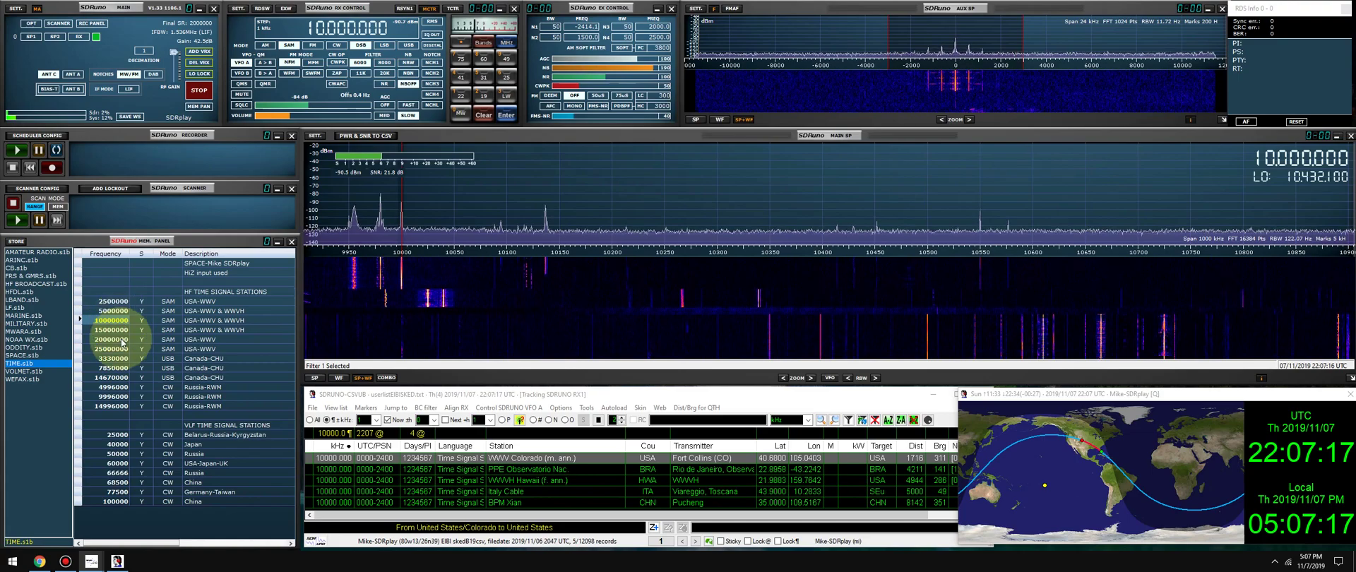
double_click(113, 330)
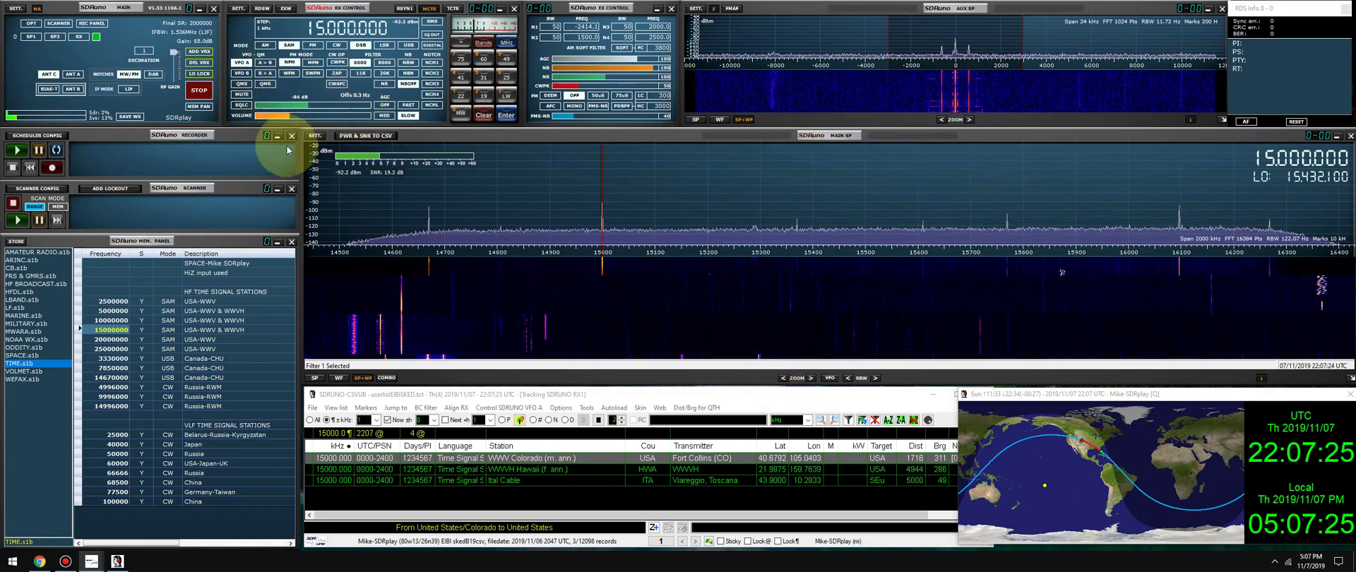
- Step back through the 10, 5 and 2.5 MHz time-signal entries and return via 5 MHz to 10 MHz
double_click(108, 320)
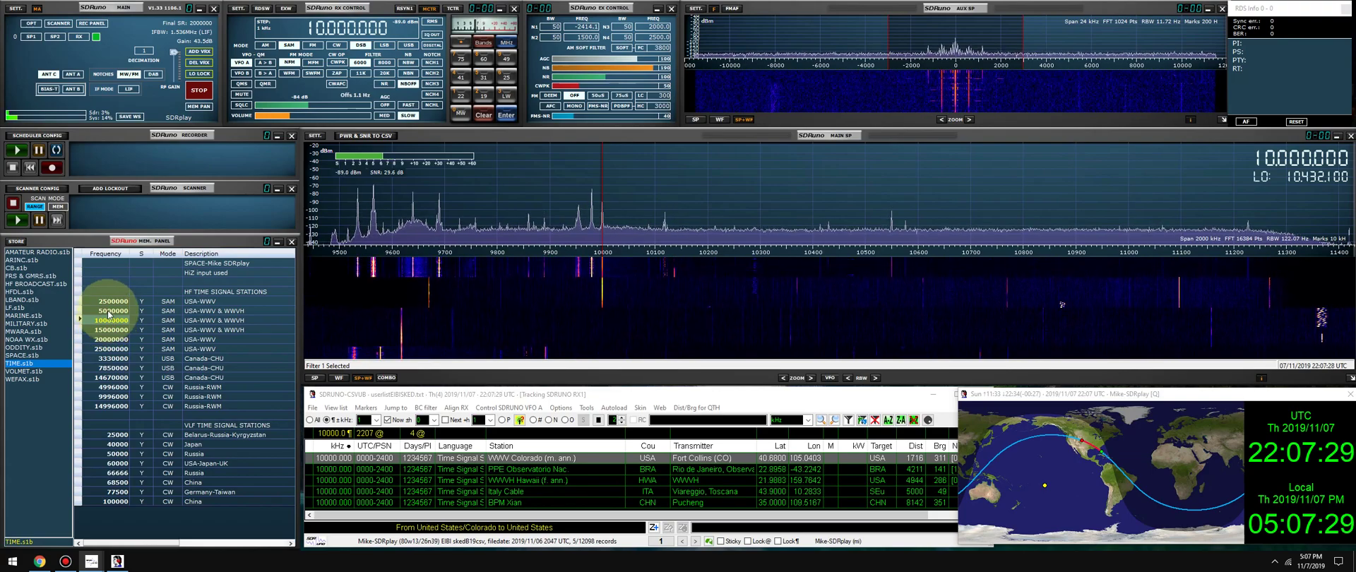
double_click(108, 311)
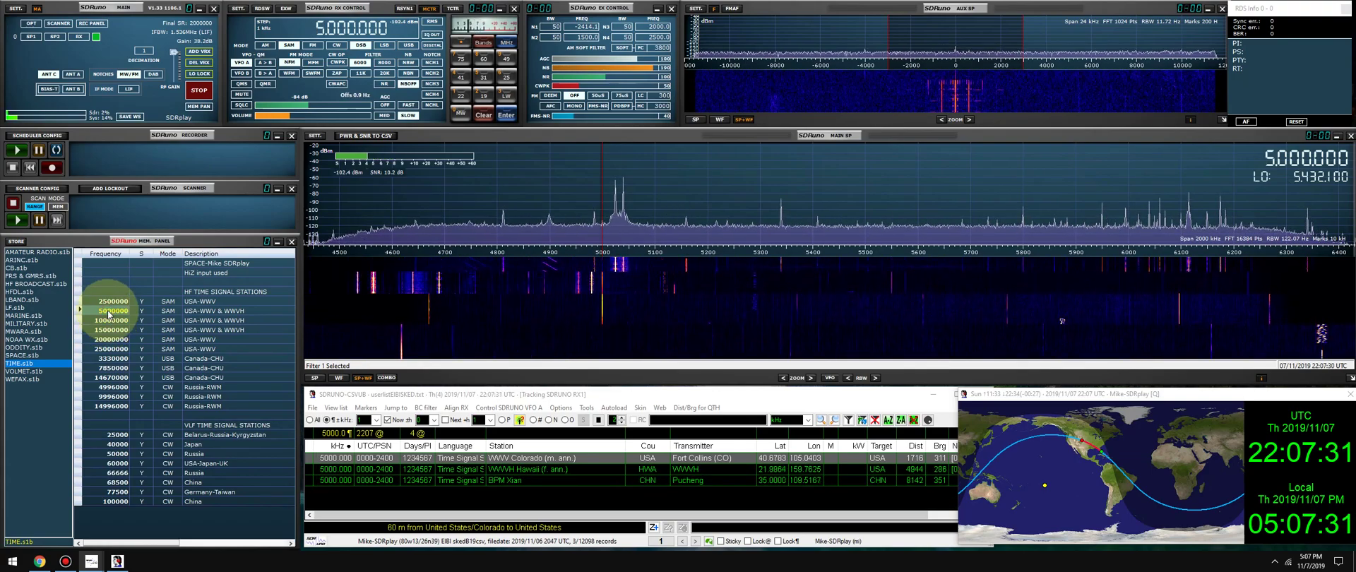
double_click(112, 303)
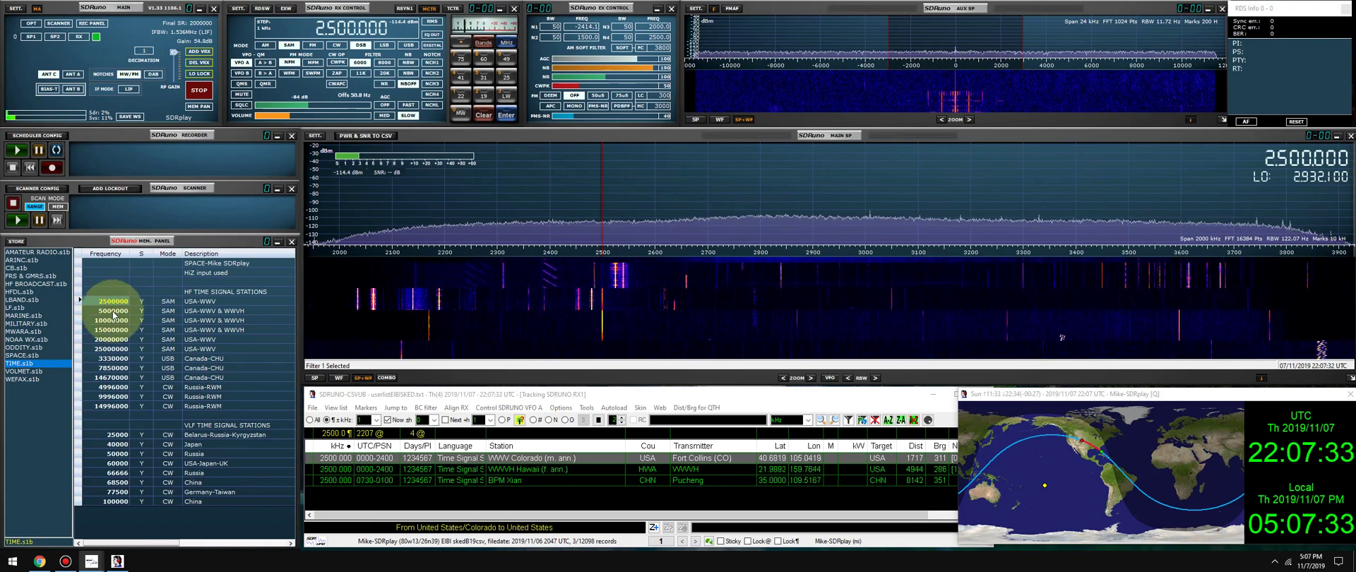
double_click(111, 310)
double_click(113, 320)
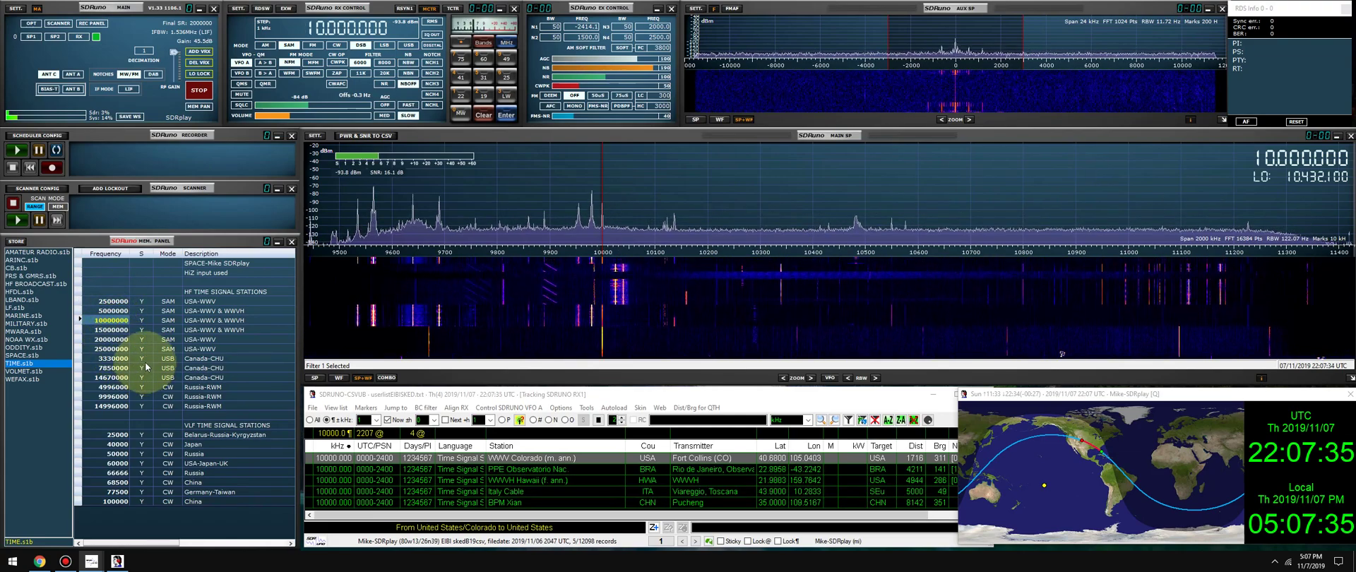
- Load the ODDITY memory bank and recall the UVB-76 Original entry at 4625 kHz
left_click(26, 347)
double_click(113, 292)
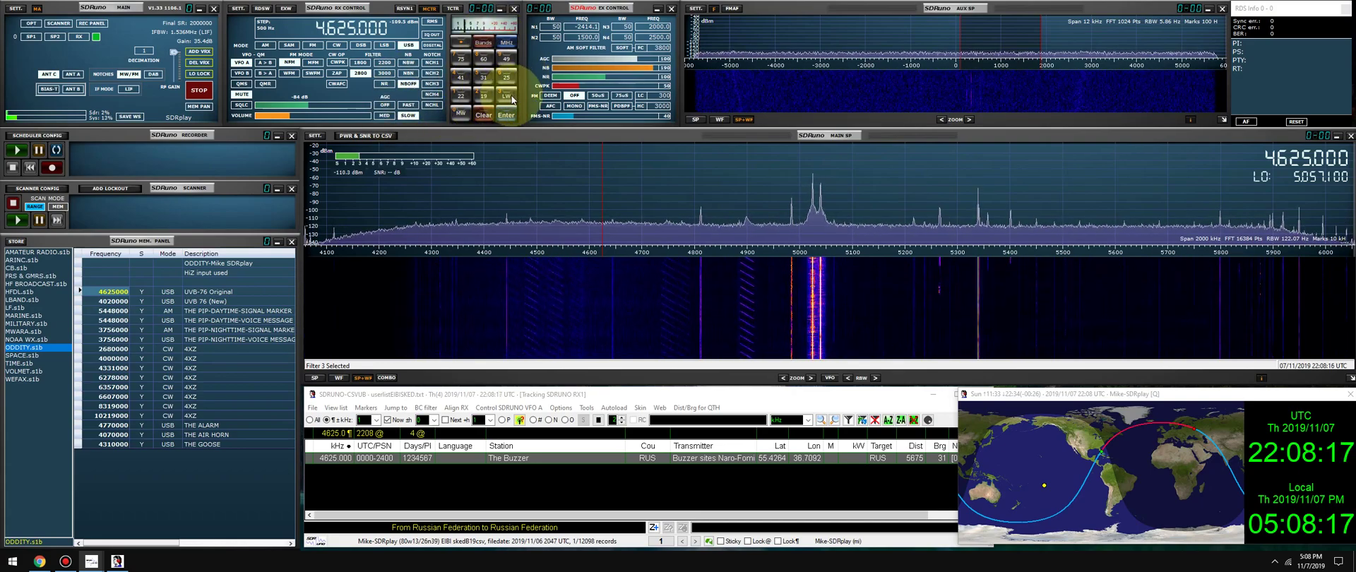
- Select the LW band and the 0-500 kHz band, and switch to USB mode with the 1800 Hz filter
left_click(506, 97)
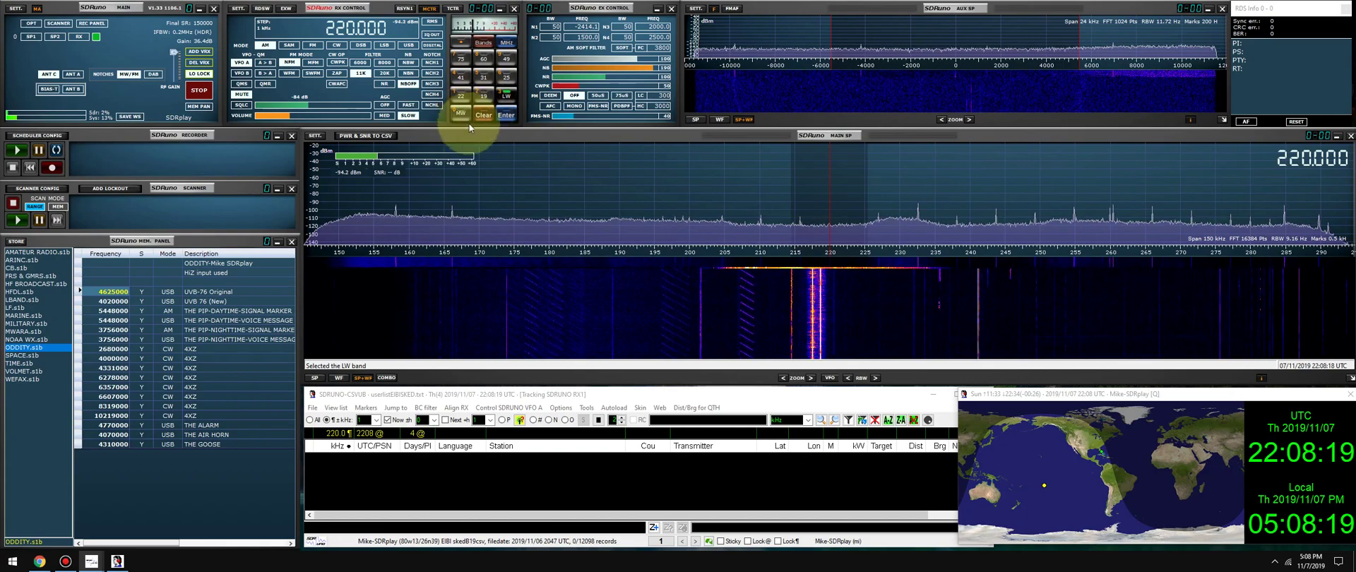
left_click(483, 43)
left_click(473, 77)
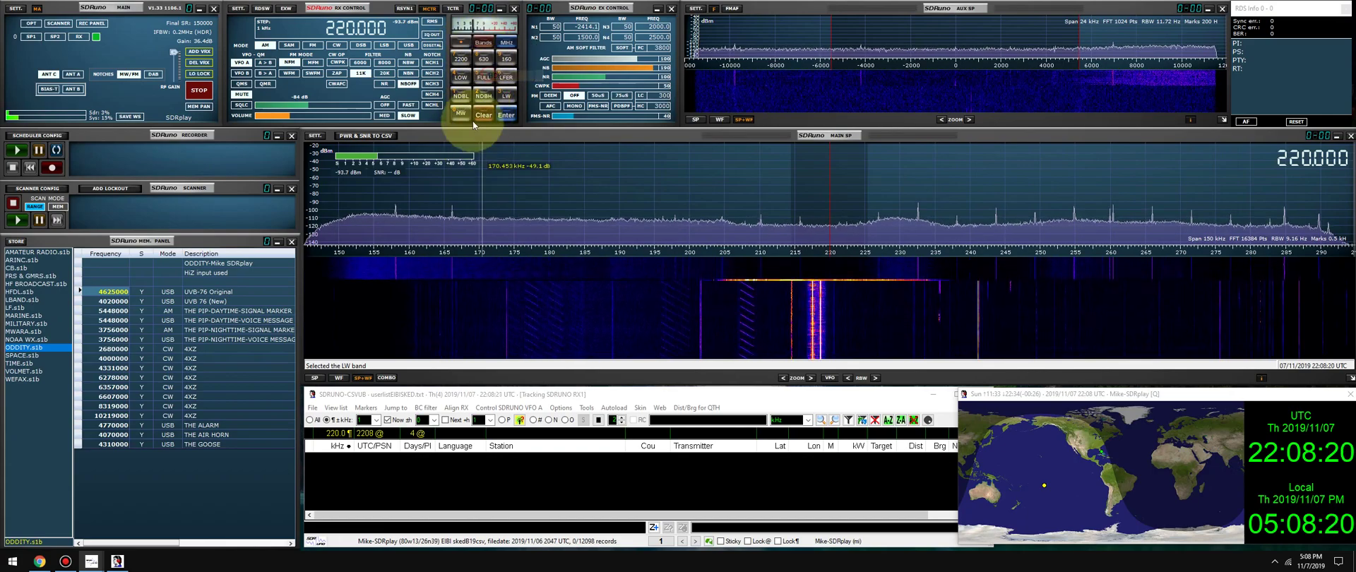
left_click(483, 79)
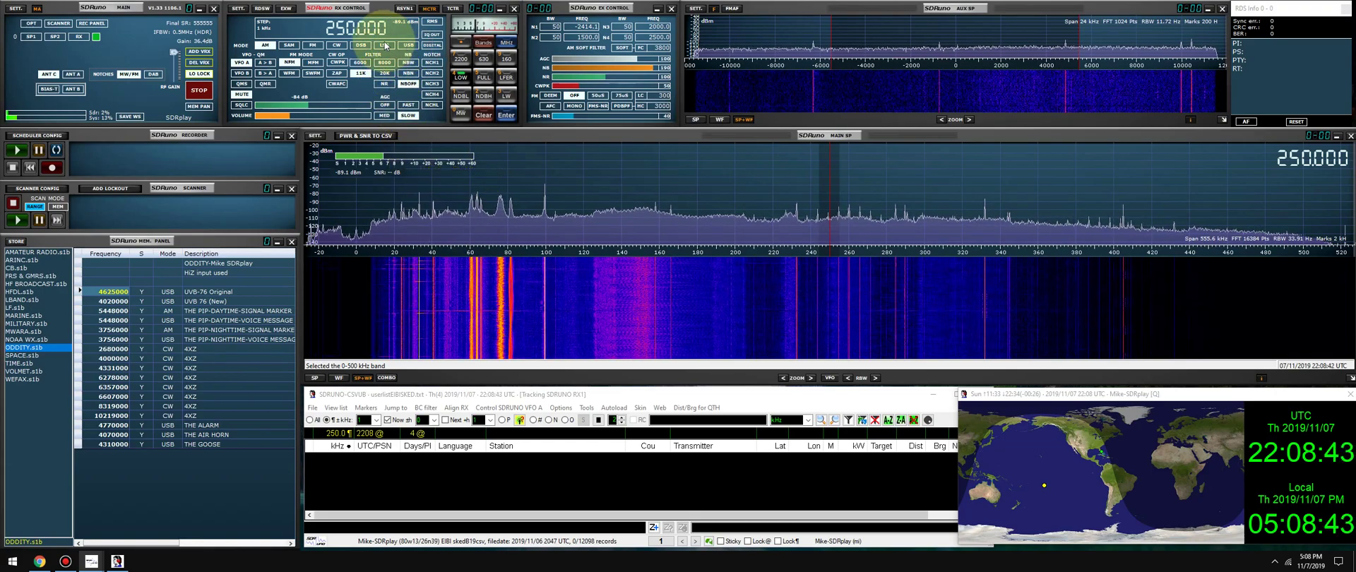
left_click(408, 44)
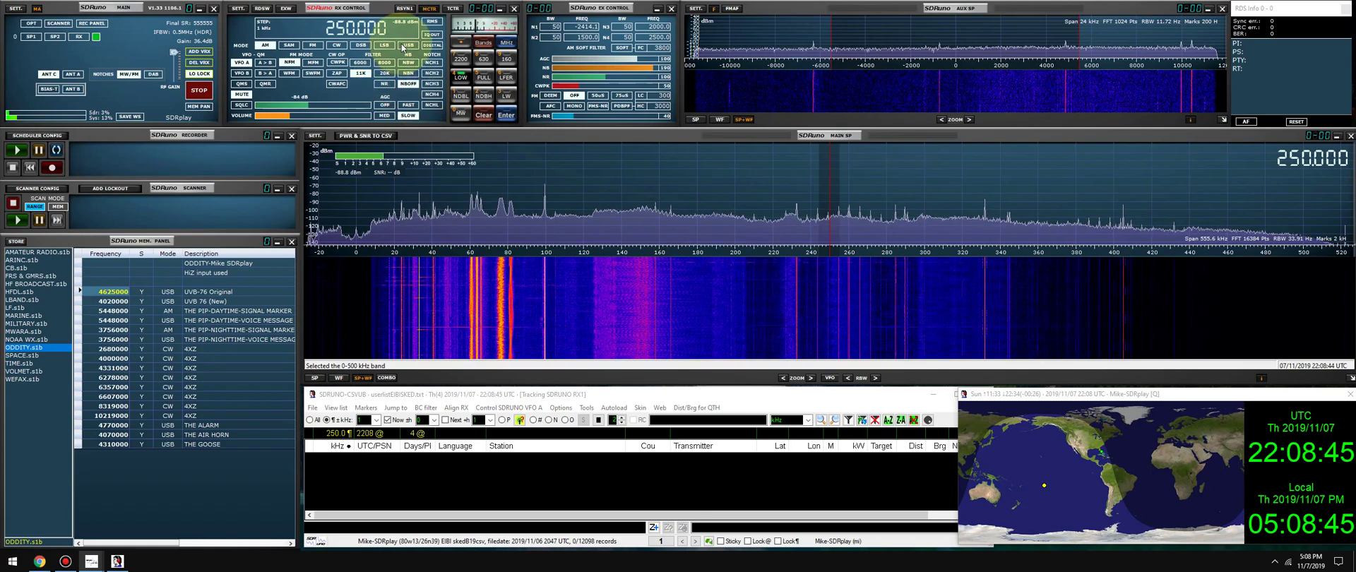
left_click(360, 62)
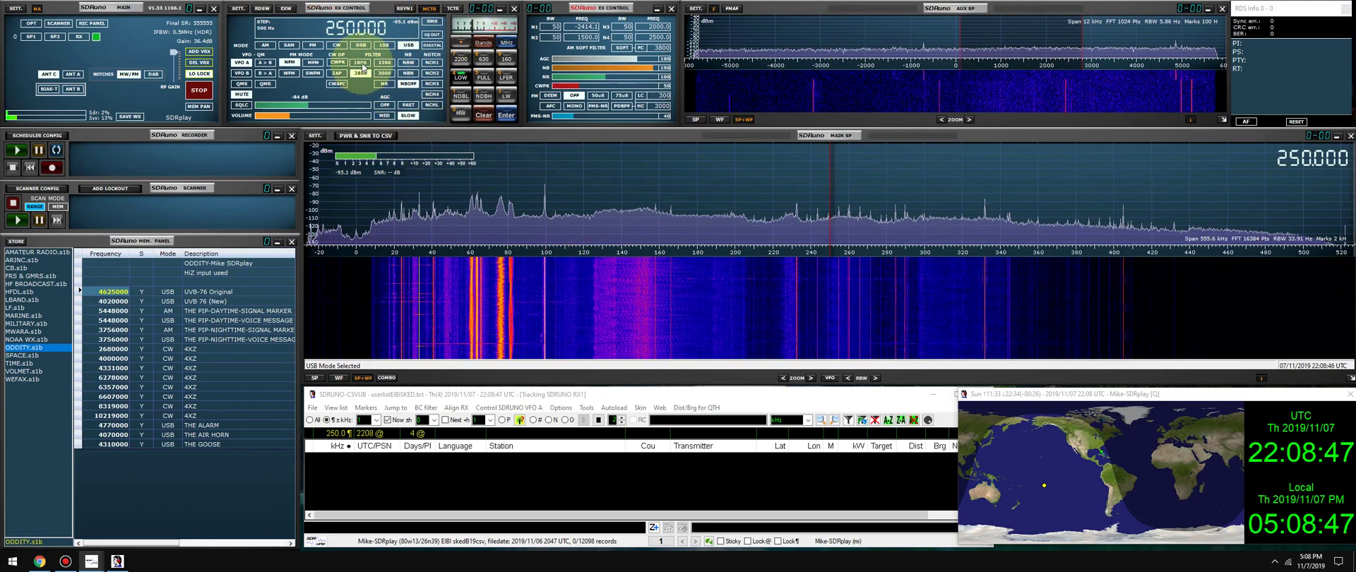
left_click(1159, 30)
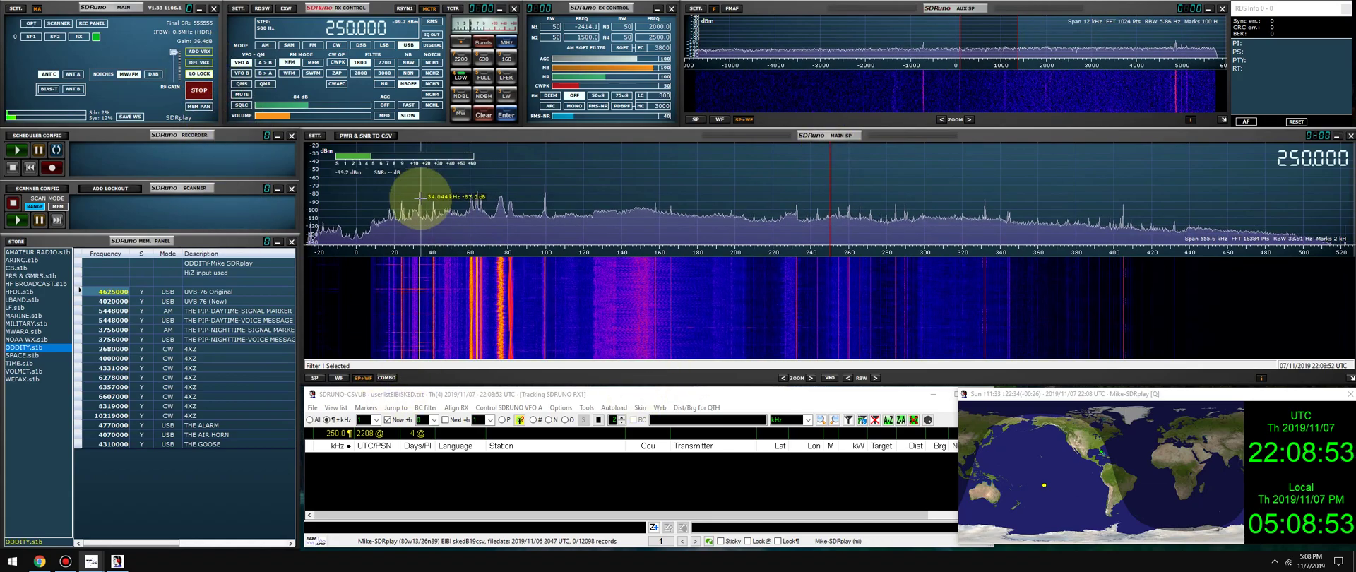
- Tune to the VLF signal at 23.5 kHz and narrow the USB filter to about 1000 Hz in the auxiliary spectrum
left_click(401, 179)
scroll(1006, 23, "down", 1)
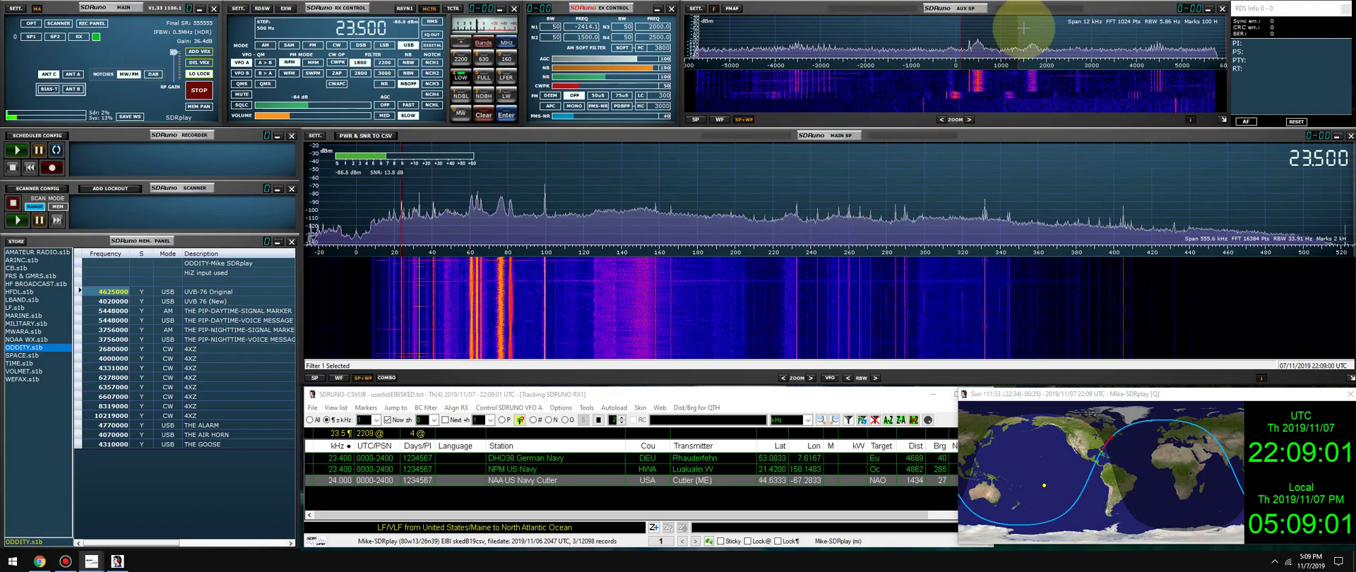
mouse_move(1015, 26)
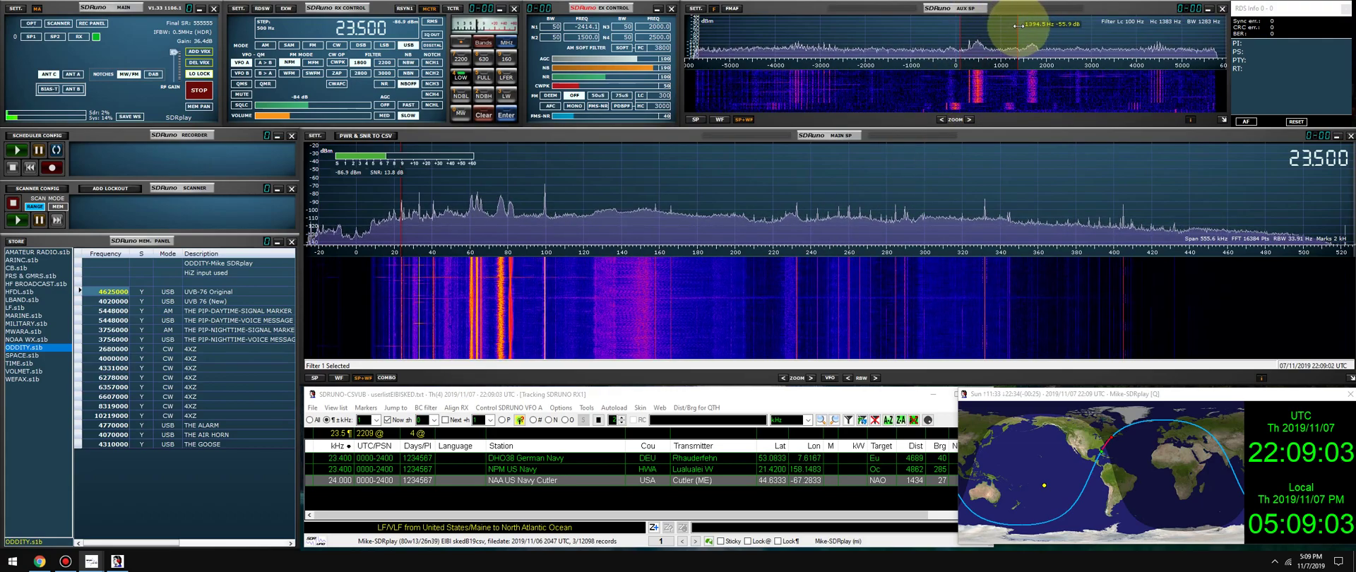
left_click_drag(1015, 25, 1003, 27)
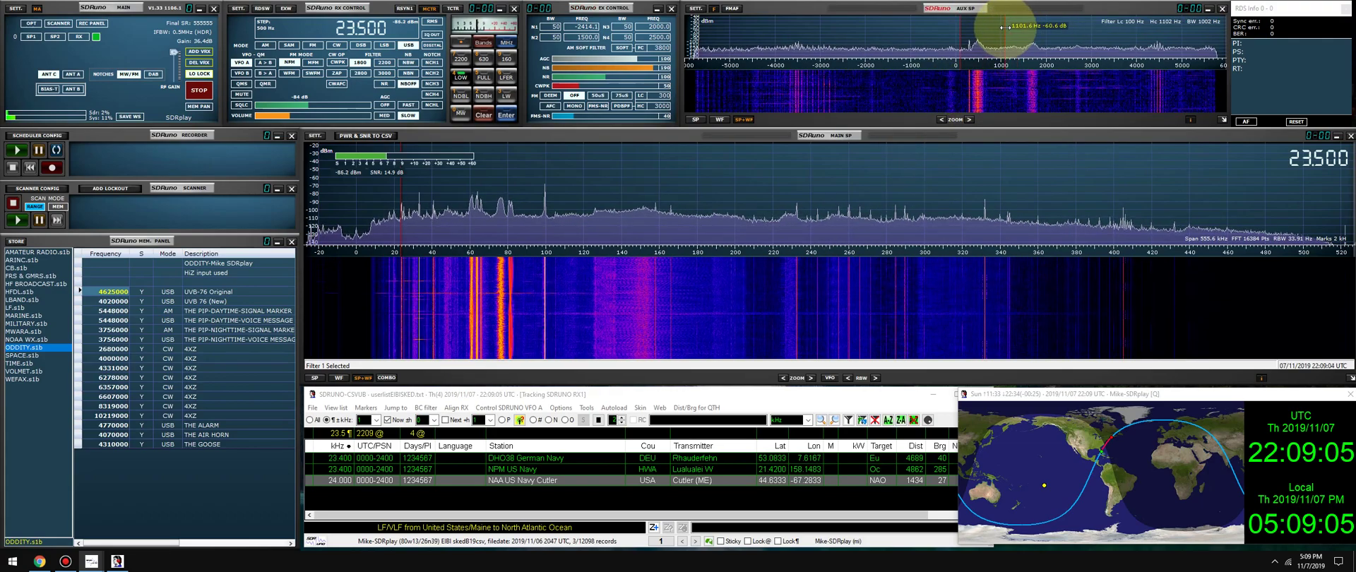
- Tune through 25 kHz to 24.5 kHz and map the NAA US Navy Cutler and NML US Navy transmitters from the schedule
scroll(613, 159, "up", 4)
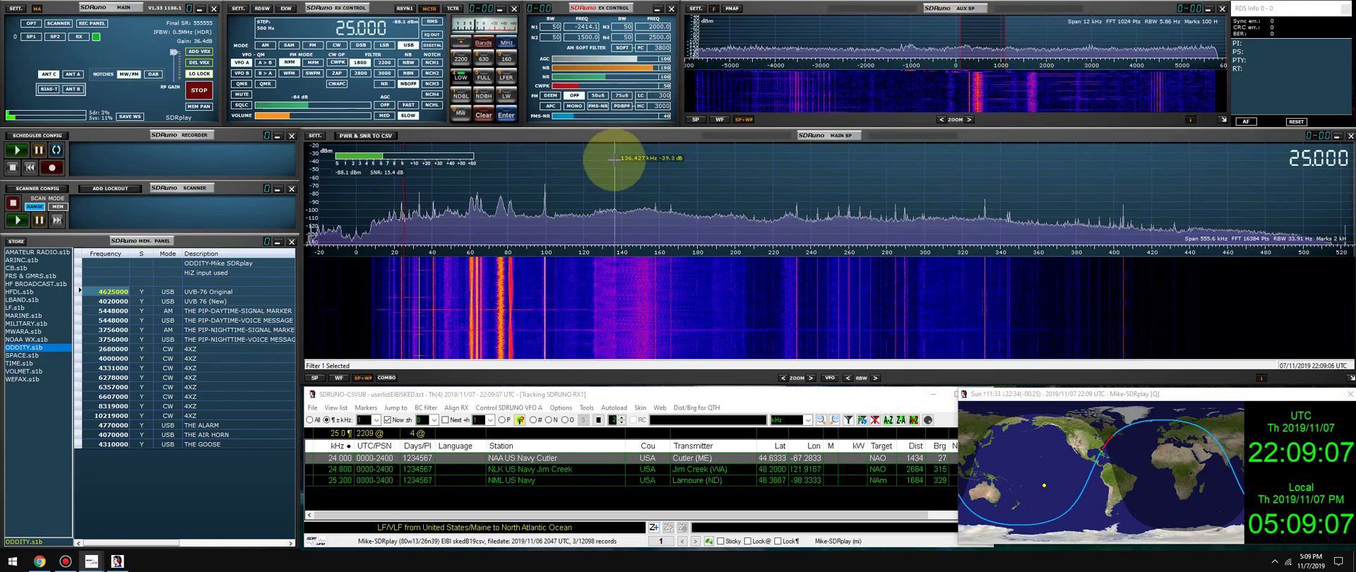
scroll(613, 159, "down", 1)
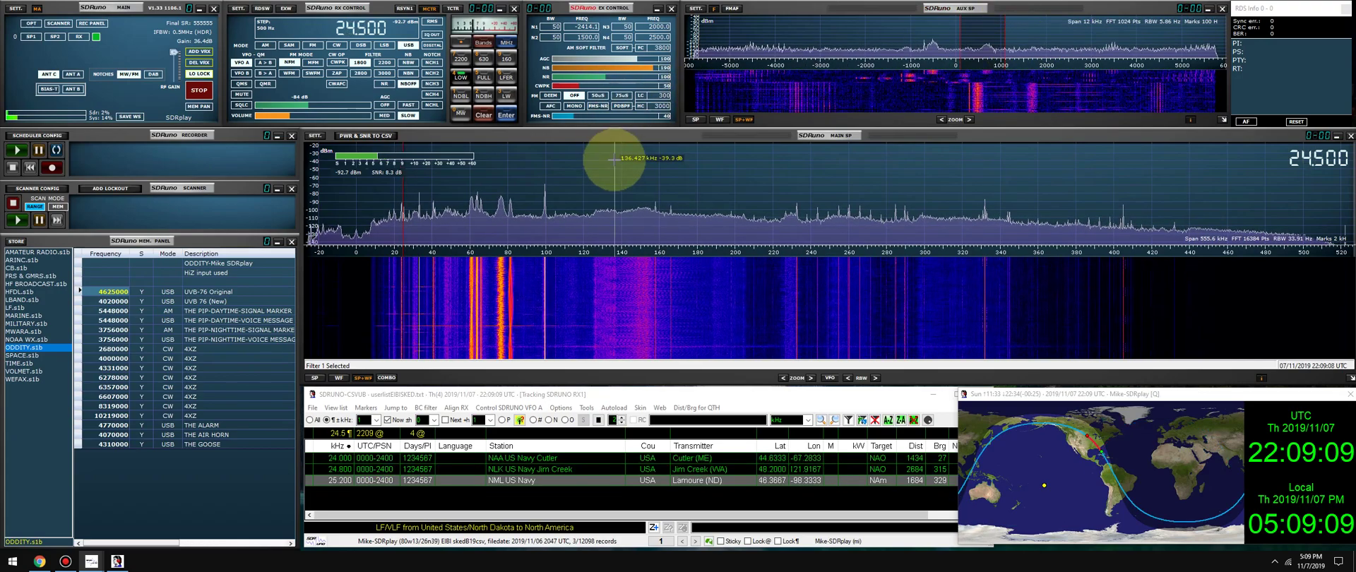
left_click(554, 459)
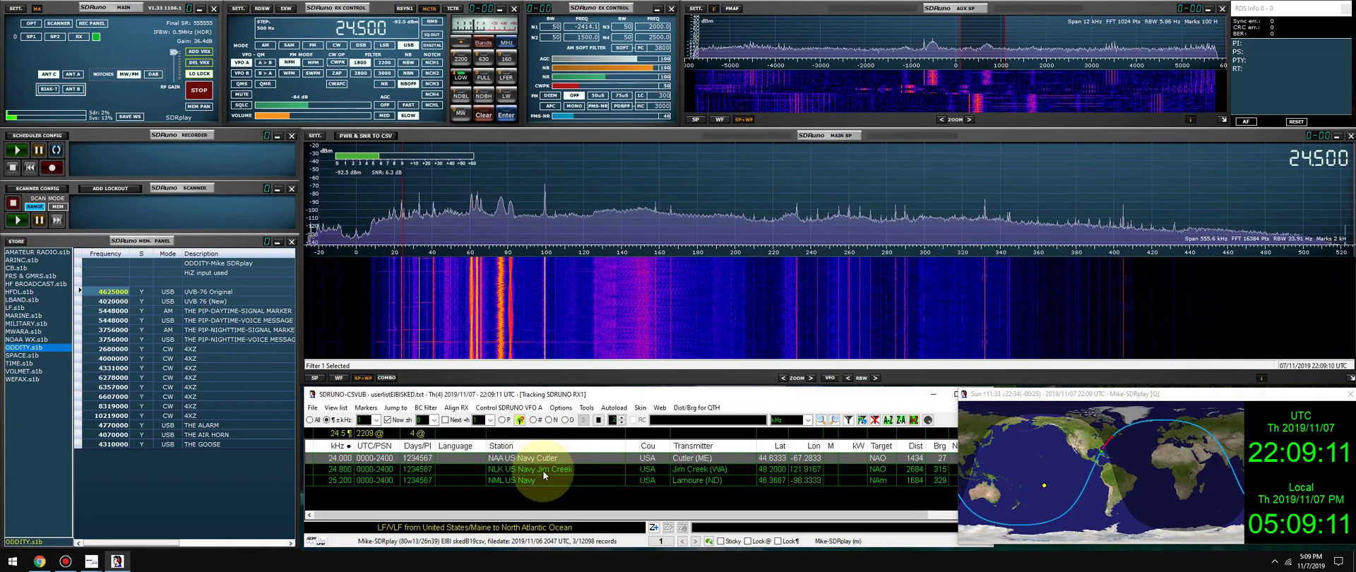
left_click(519, 479)
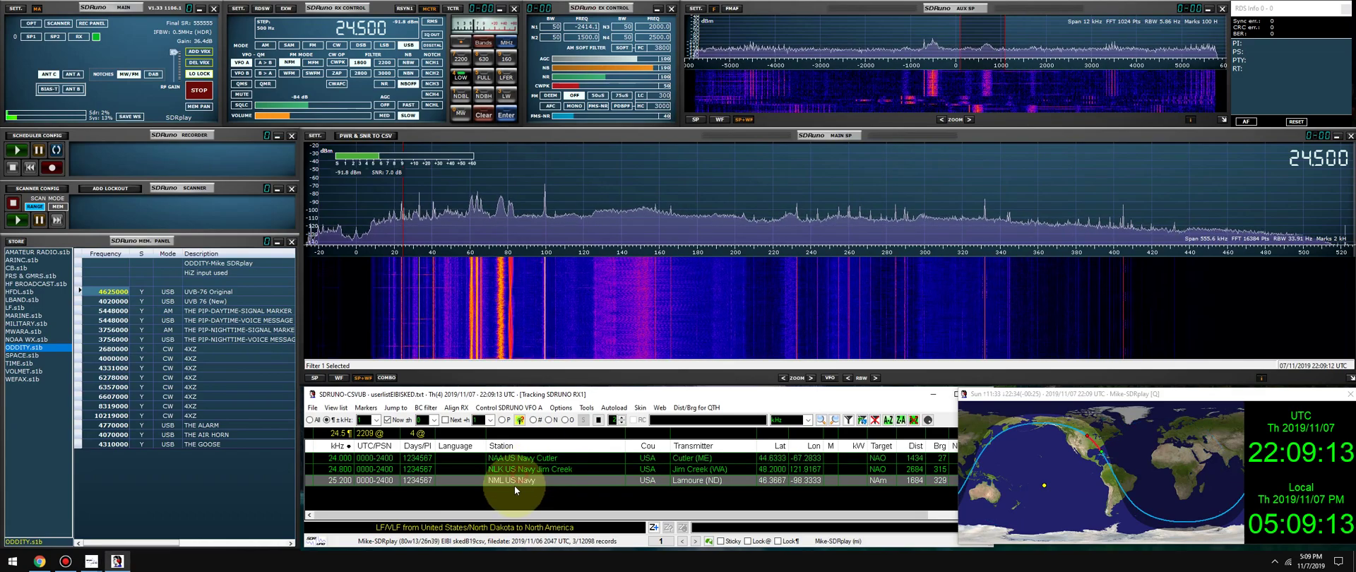
left_click(531, 460)
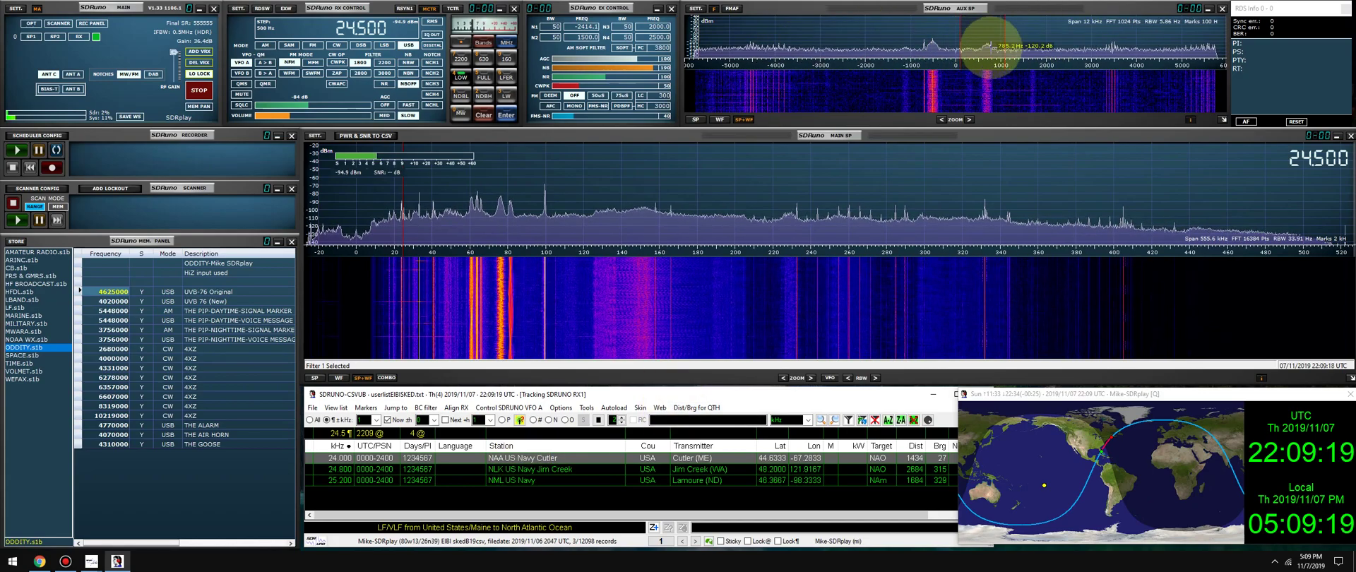
- Step the tuning down through 23.5 and 22 kHz to 19.5 kHz, and tune to the signal at 33.5 kHz
scroll(997, 45, "down", 1)
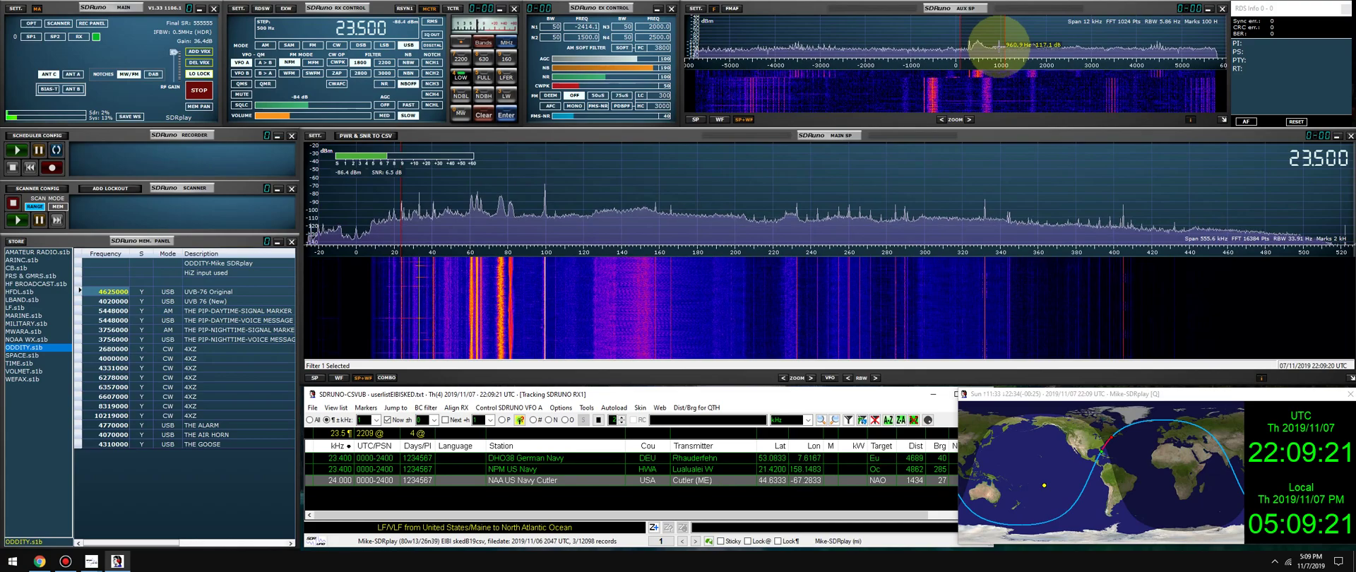
scroll(321, 28, "down", 2)
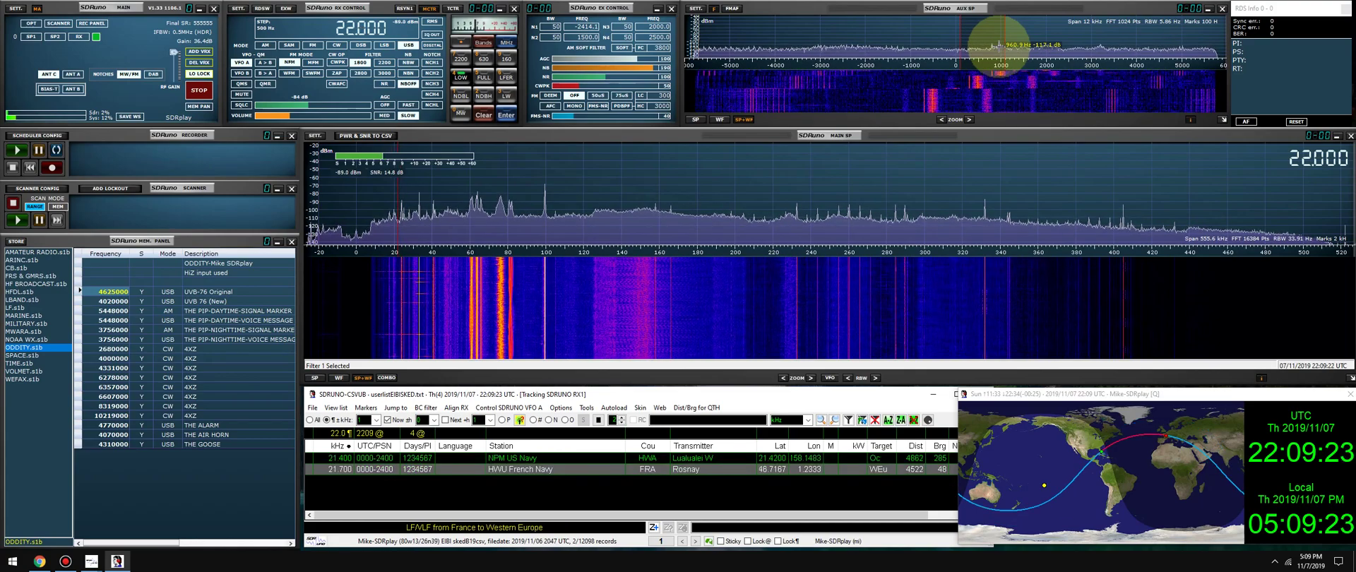
scroll(991, 45, "down", 5)
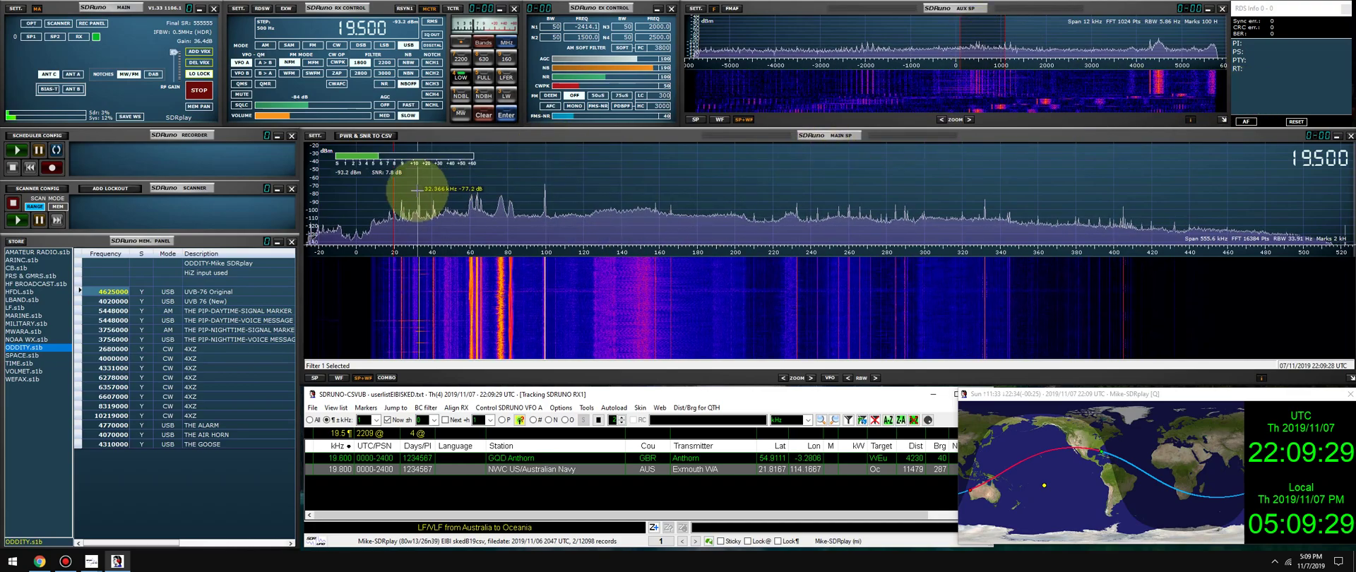
left_click(418, 189)
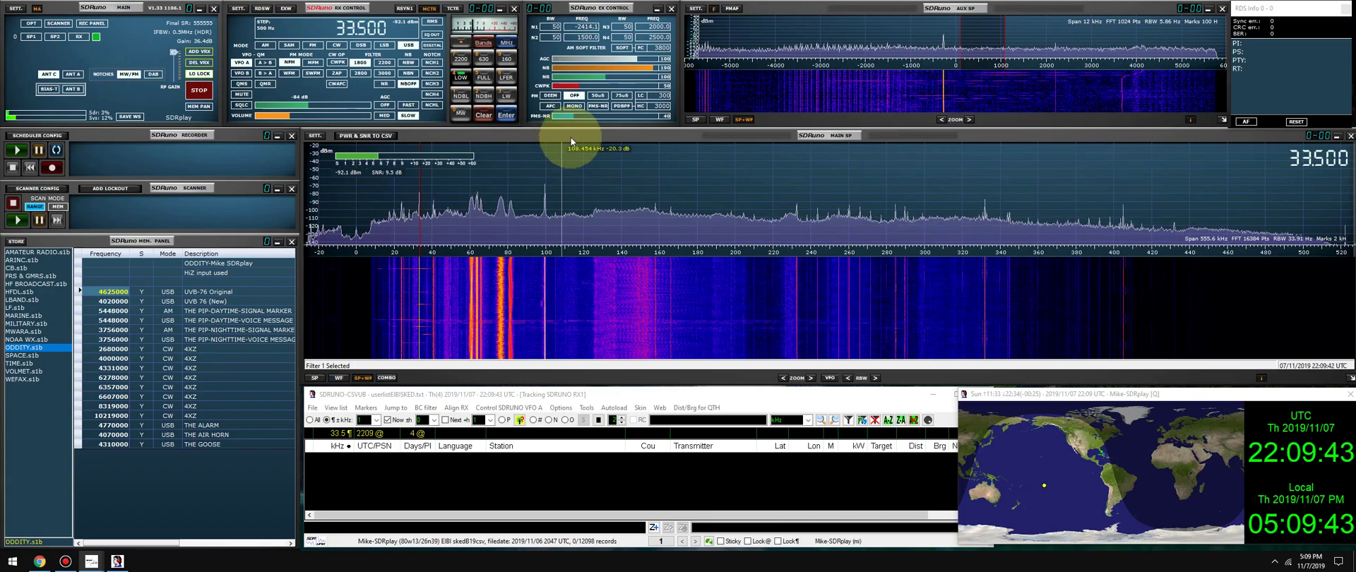
- Tune to 263.5 kHz, select the 2800 Hz filter and search for longwave signals between 243 and 282.5 kHz
scroll(335, 32, "up", 1)
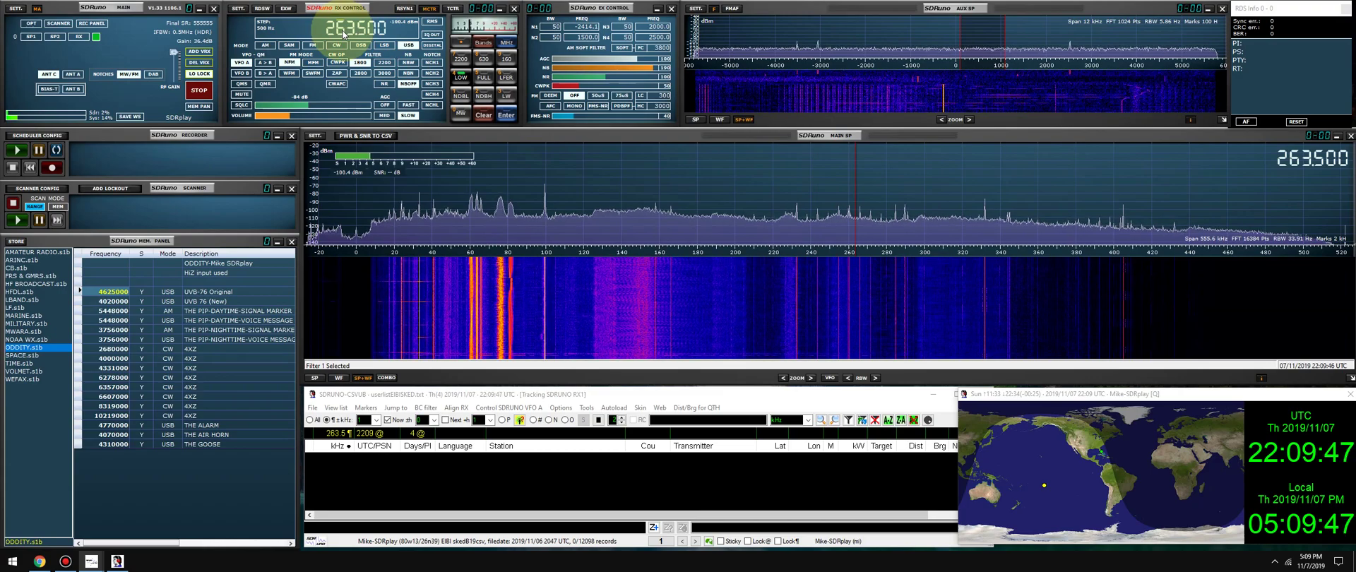
left_click(362, 74)
scroll(819, 164, "down", 20)
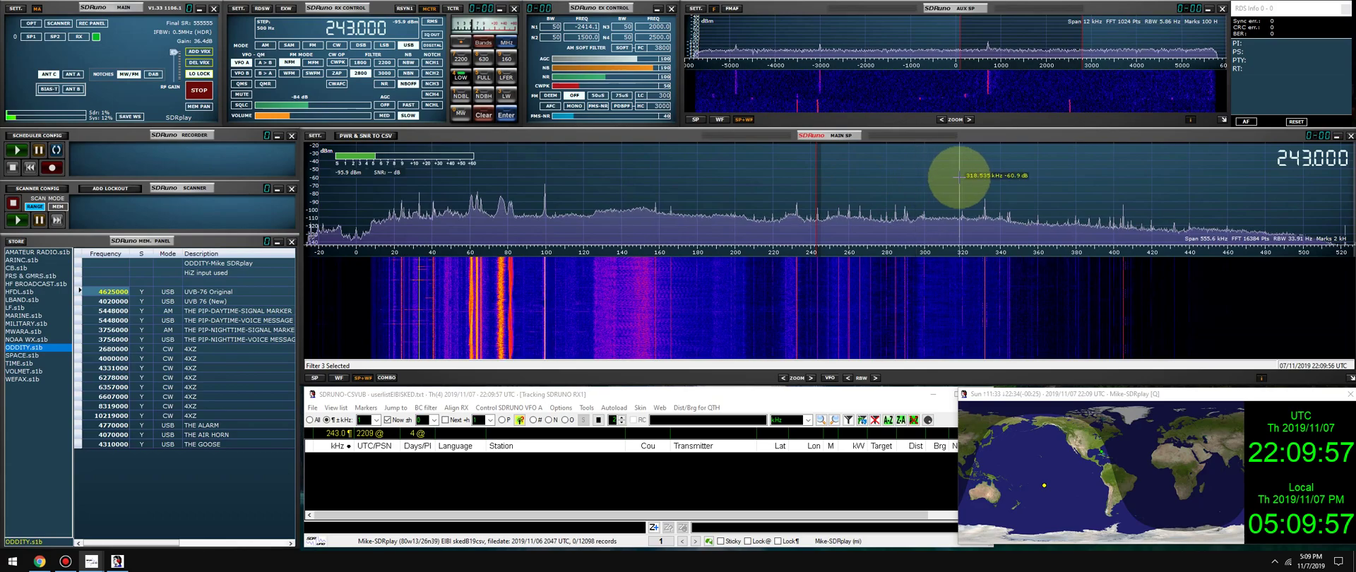
scroll(892, 186, "up", 20)
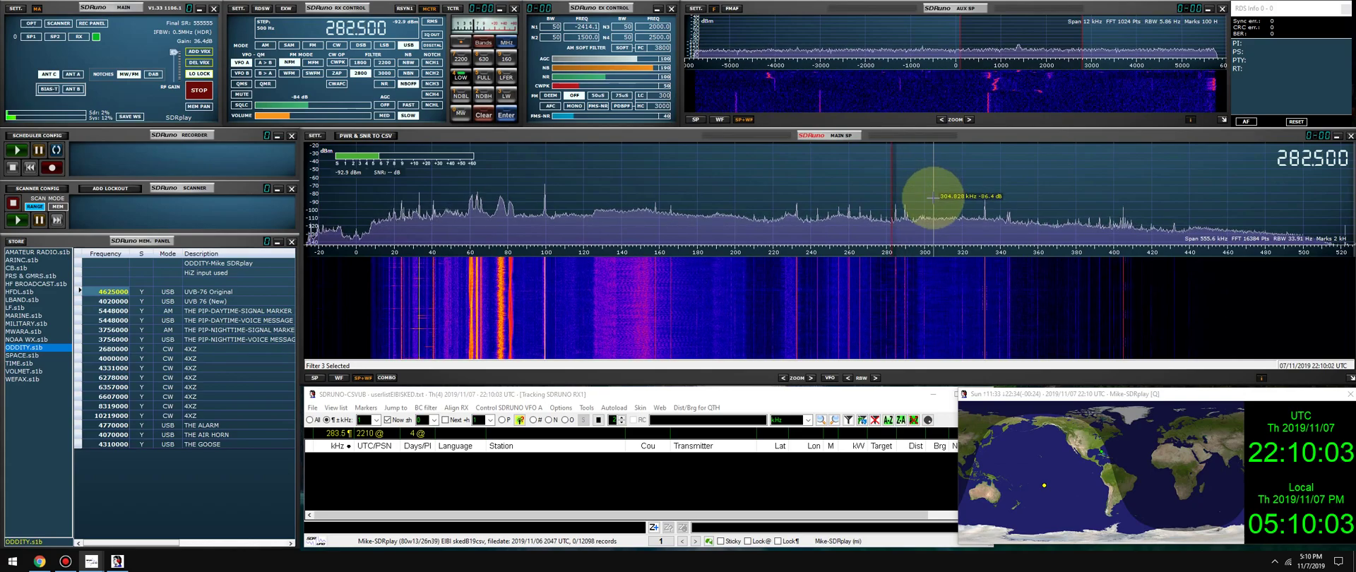
scroll(933, 197, "down", 5)
scroll(933, 200, "down", 3)
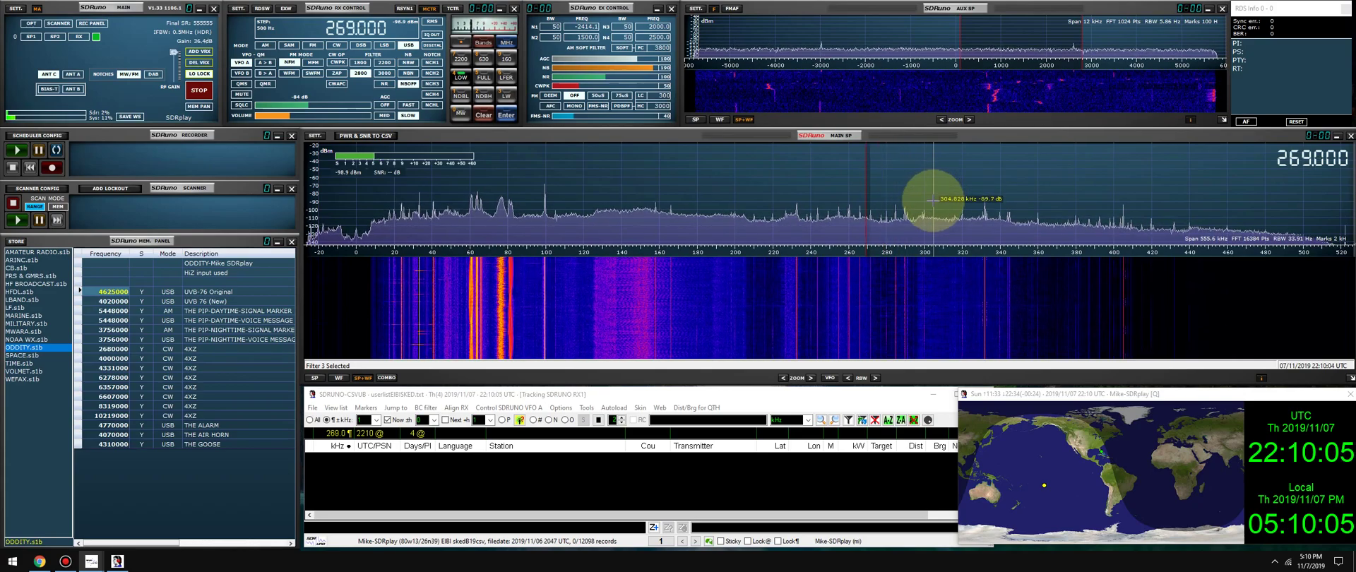
scroll(933, 199, "up", 4)
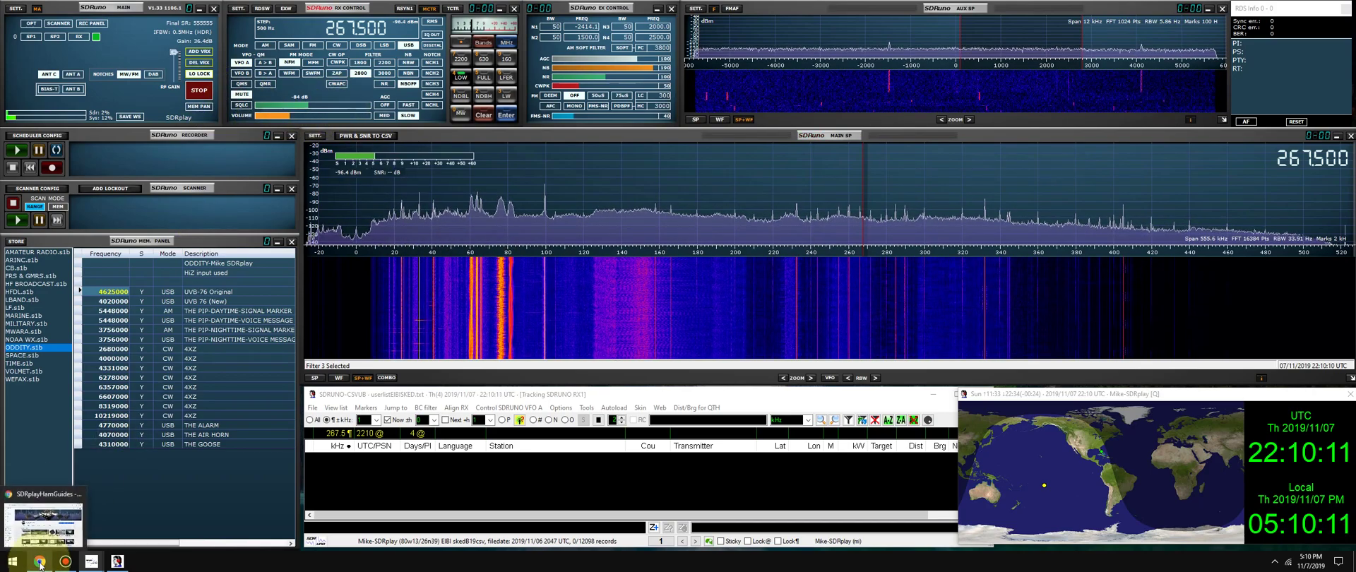
- Switch to the Chrome browser and search Google for "dgps transmissions"
left_click(43, 519)
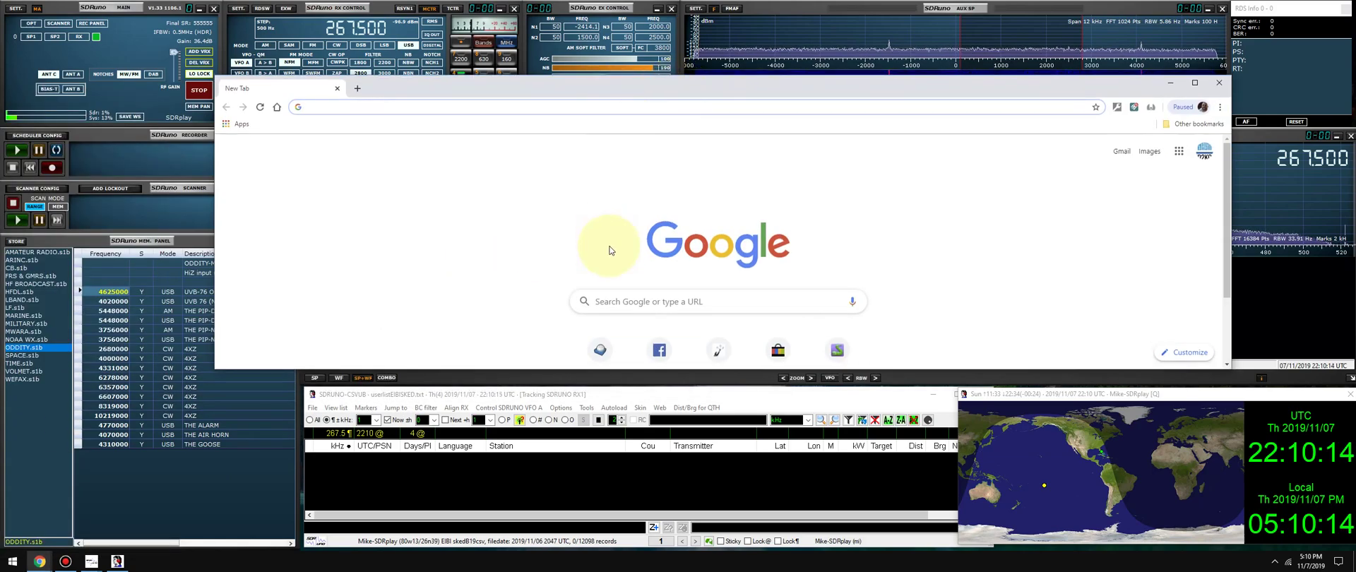
left_click(611, 302)
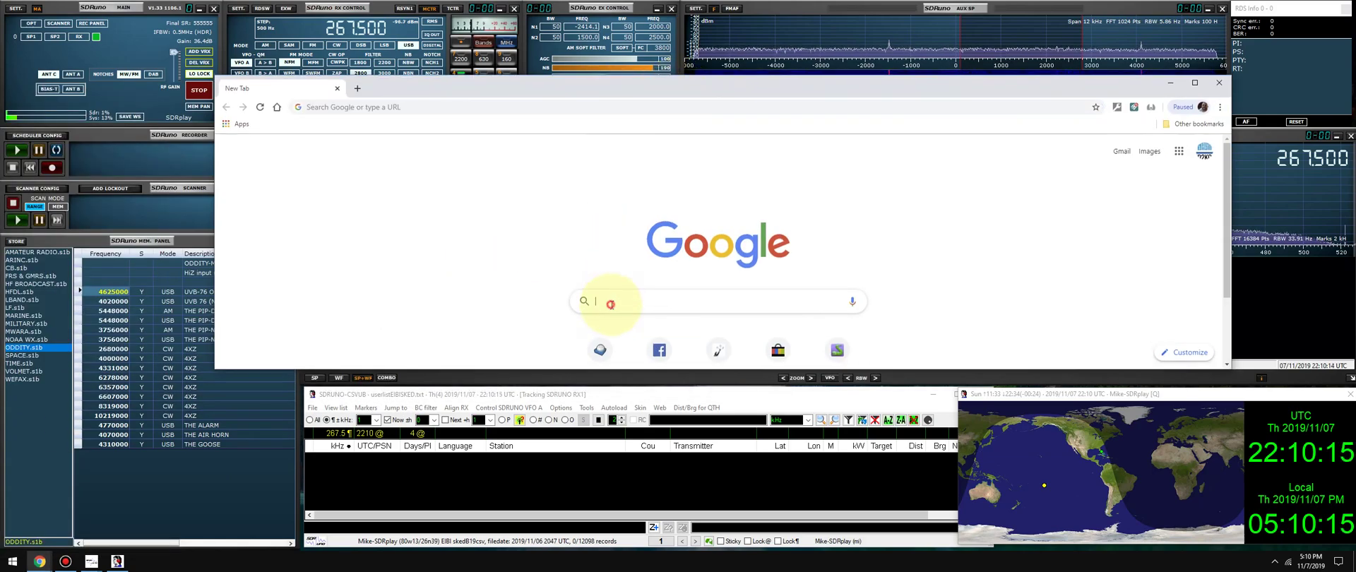
type("dgps transmissions")
key("Return")
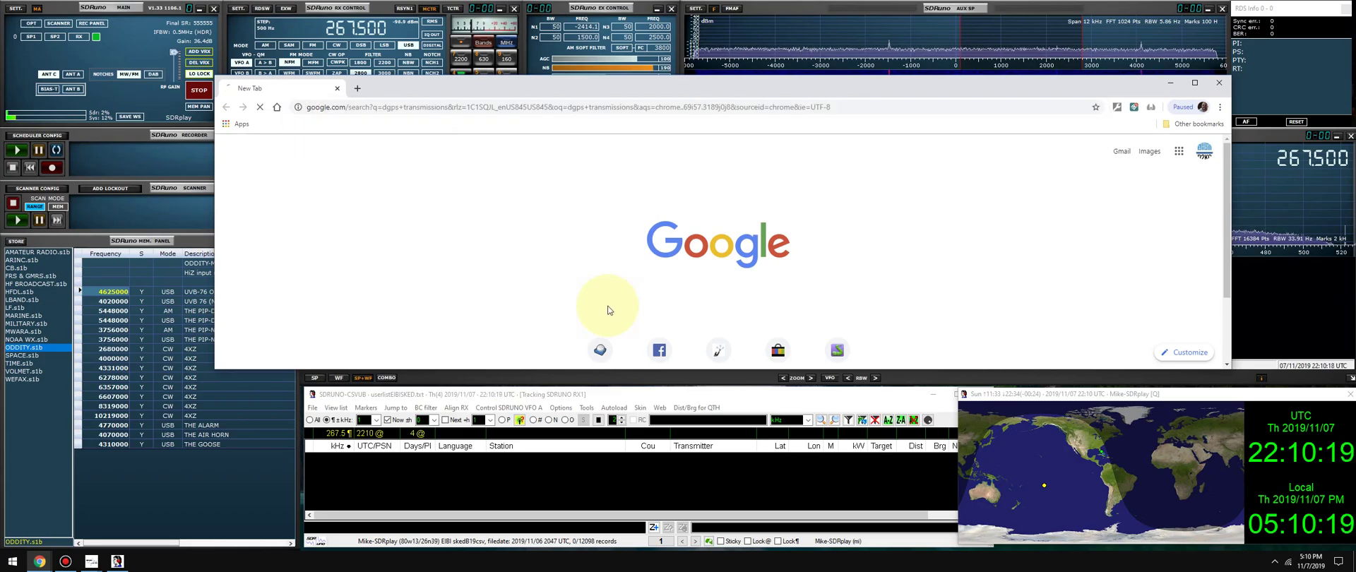
- Open Wikipedia's Differential GPS article, look over its introduction and history in an enlarged window, and close the browser
left_click(353, 245)
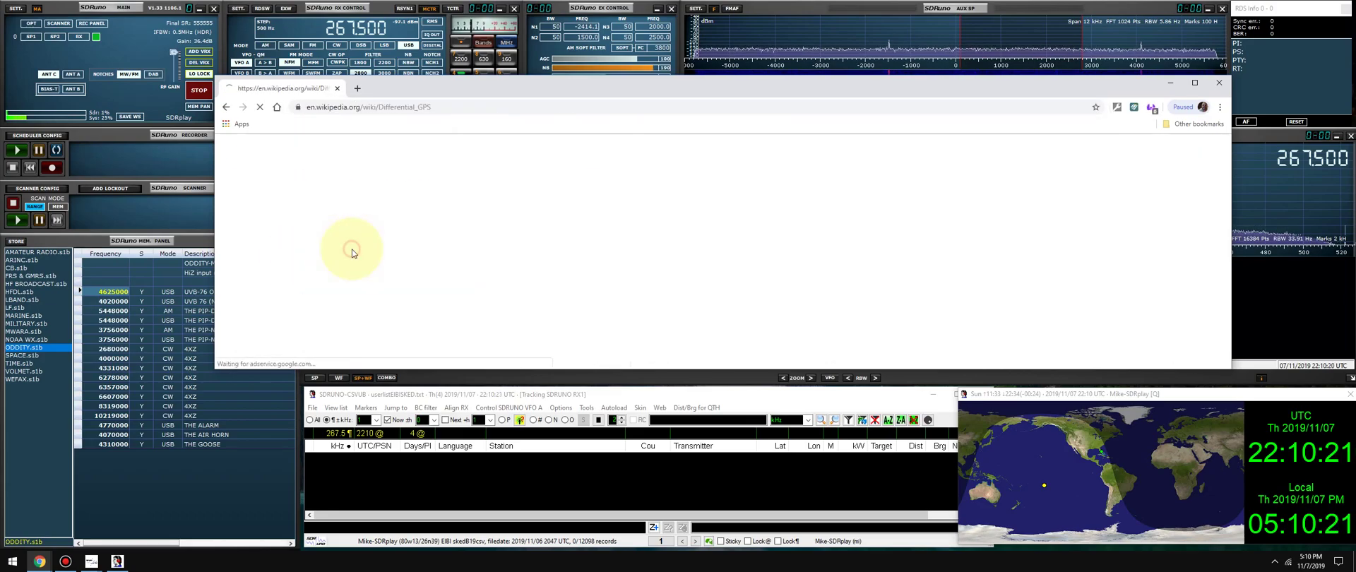
scroll(710, 260, "down", 3)
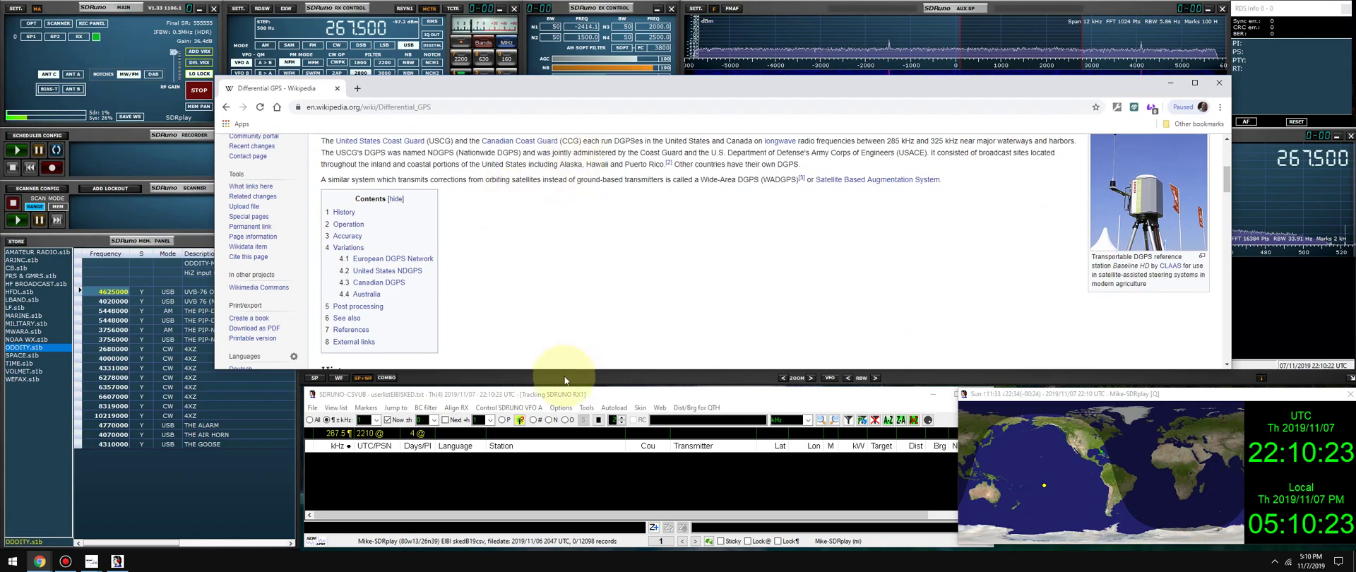
left_click_drag(572, 370, 573, 507)
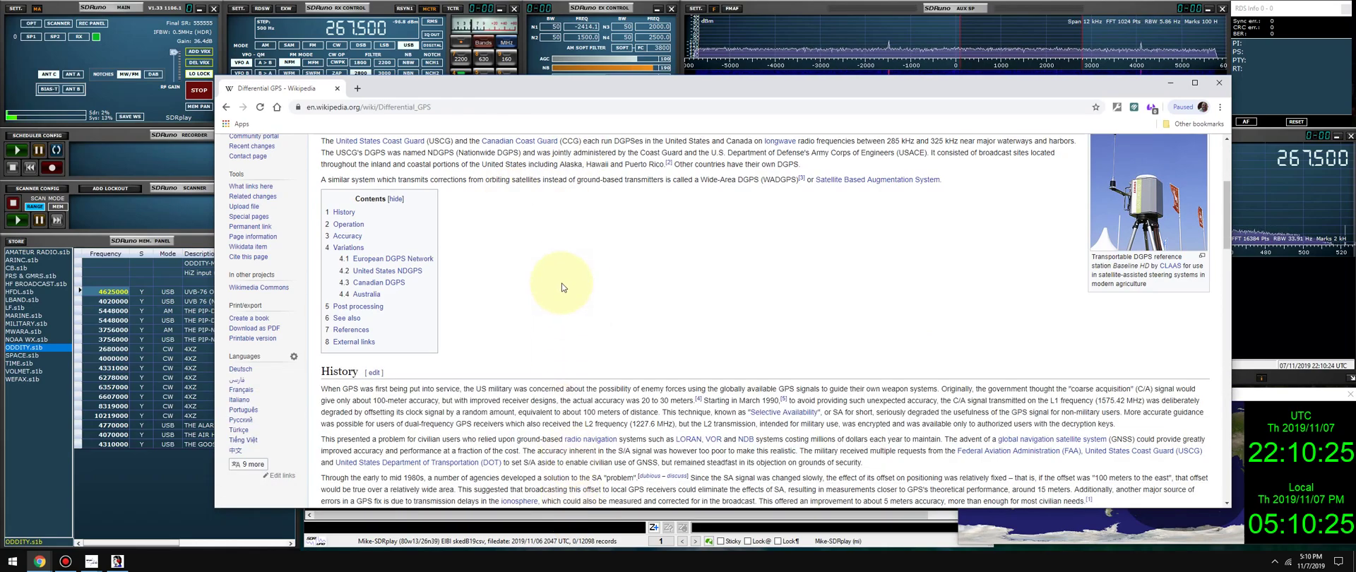
scroll(591, 273, "up", 3)
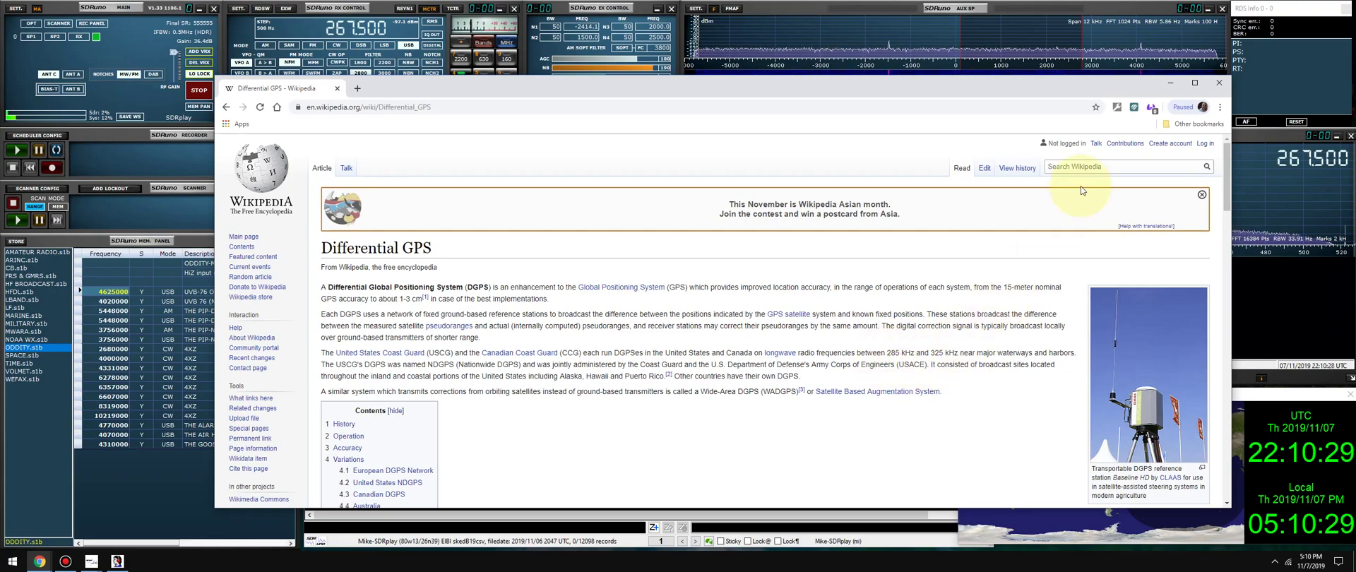
left_click(1210, 87)
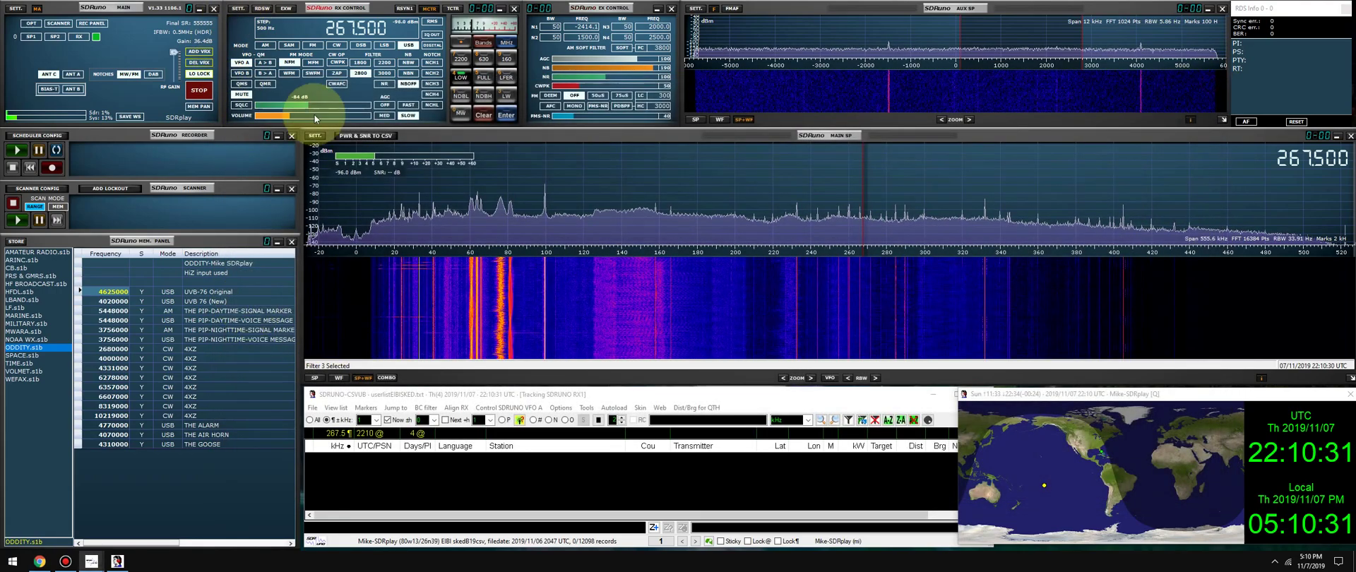
- Tune up through 285 kHz and 290 kHz to 290.5 kHz in search of DGPS signals
scroll(332, 31, "up", 1)
scroll(332, 31, "down", 1)
scroll(338, 31, "up", 2)
scroll(355, 31, "down", 2)
scroll(362, 31, "down", 5)
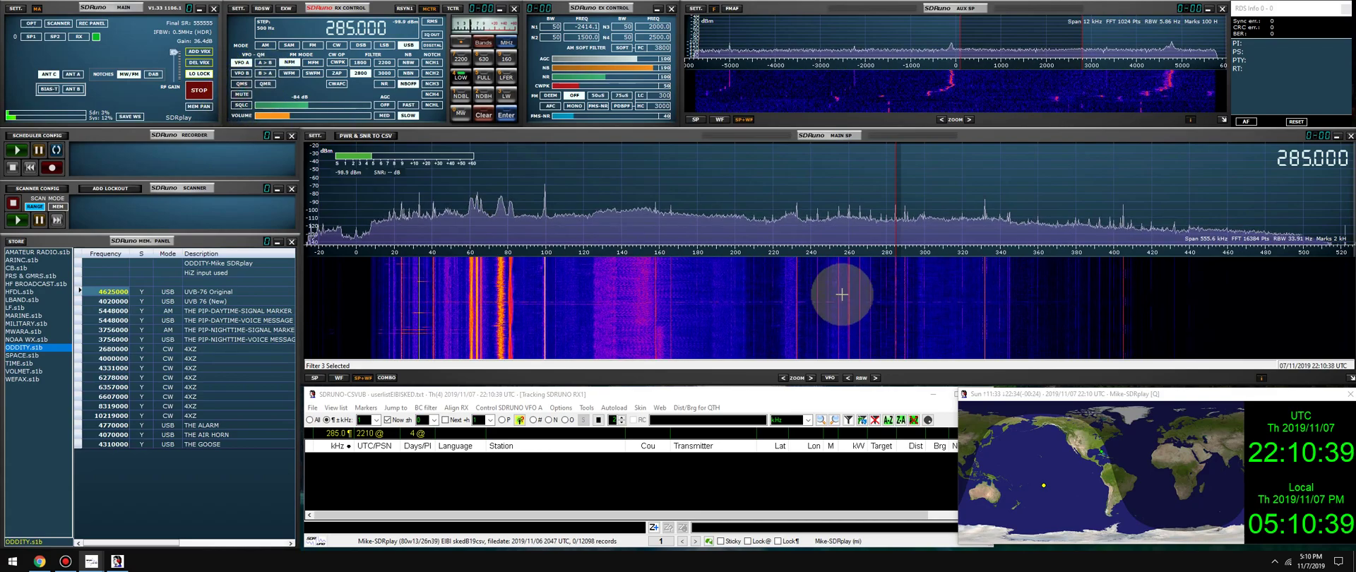
scroll(981, 99, "up", 7)
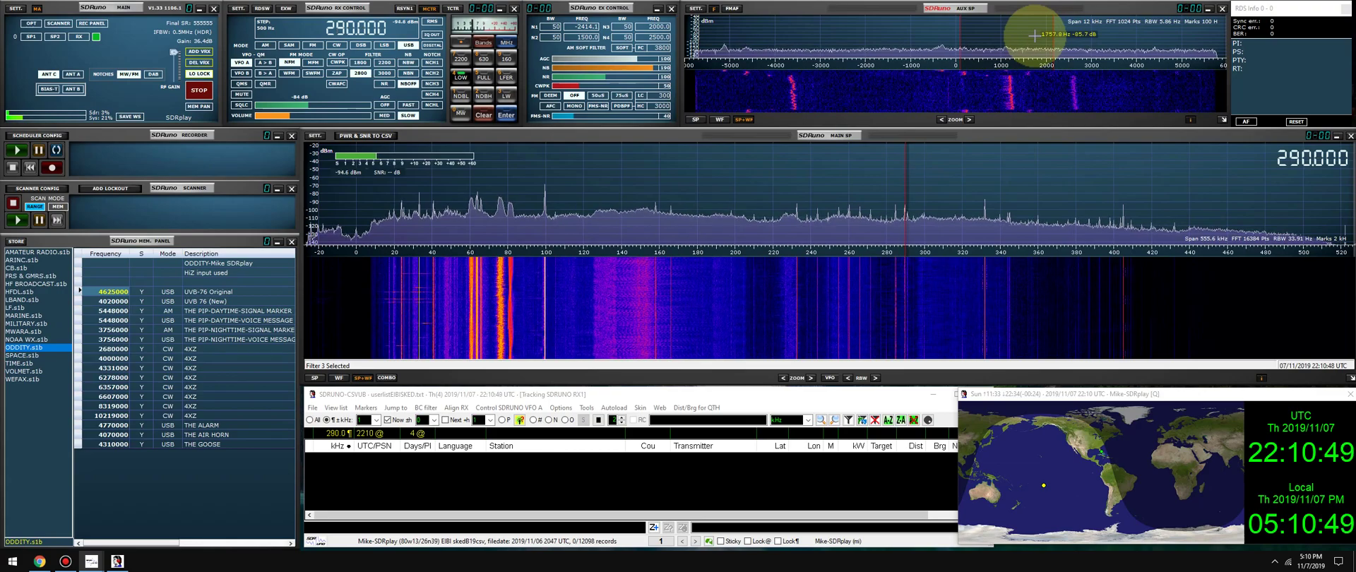
scroll(1034, 35, "up", 1)
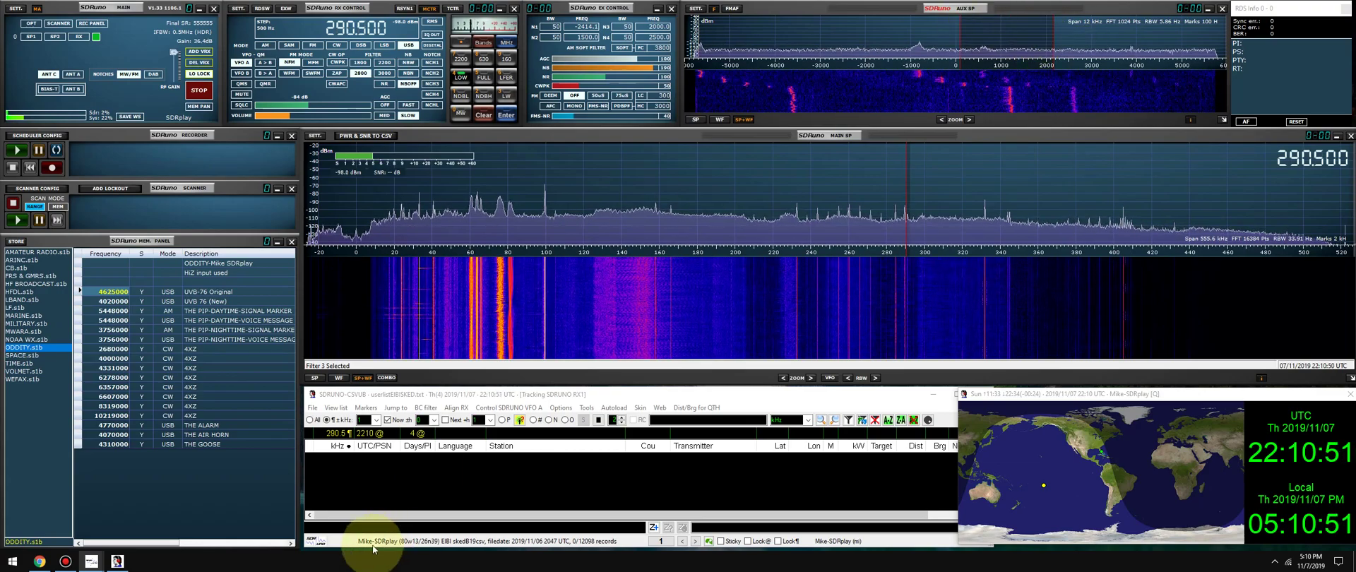
- Open MultiPSK for DGPS reception, search for a signal between 298.5 and 277 kHz, and close MultiPSK
left_click(91, 561)
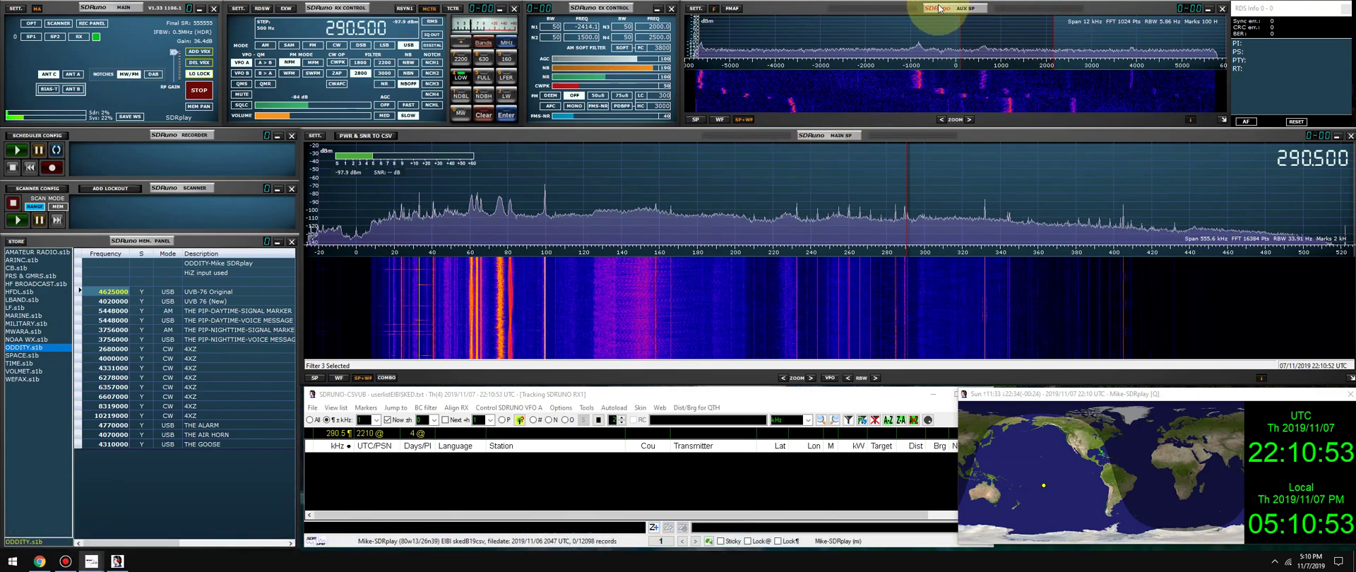
scroll(962, 191, "up", 18)
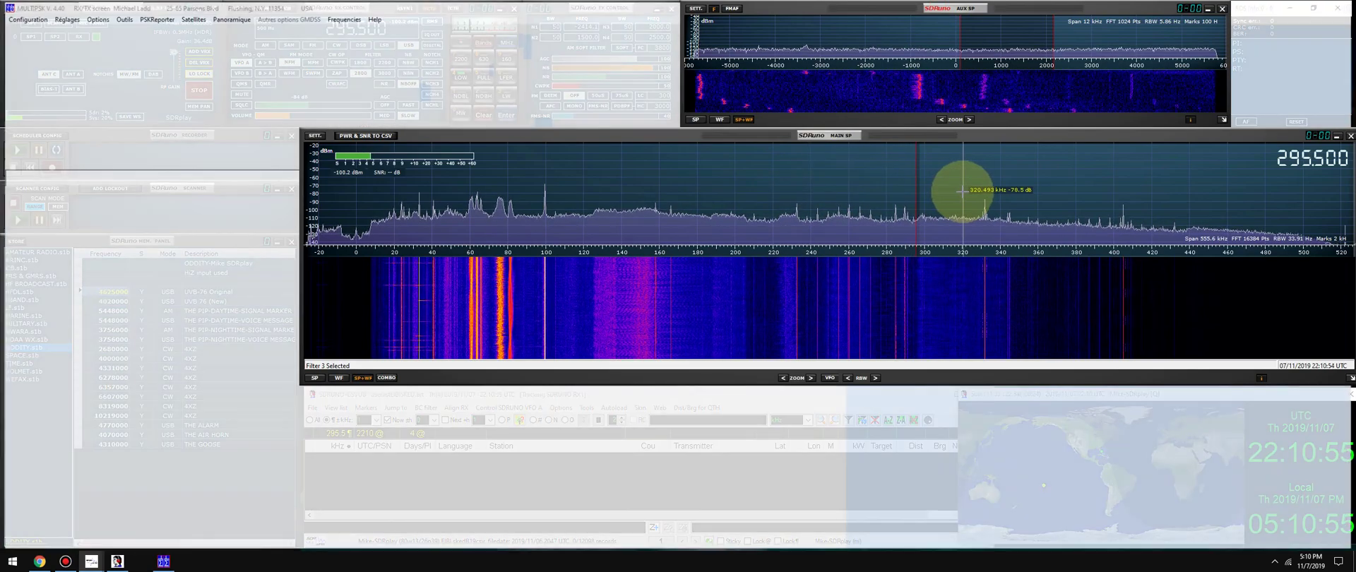
scroll(962, 191, "down", 20)
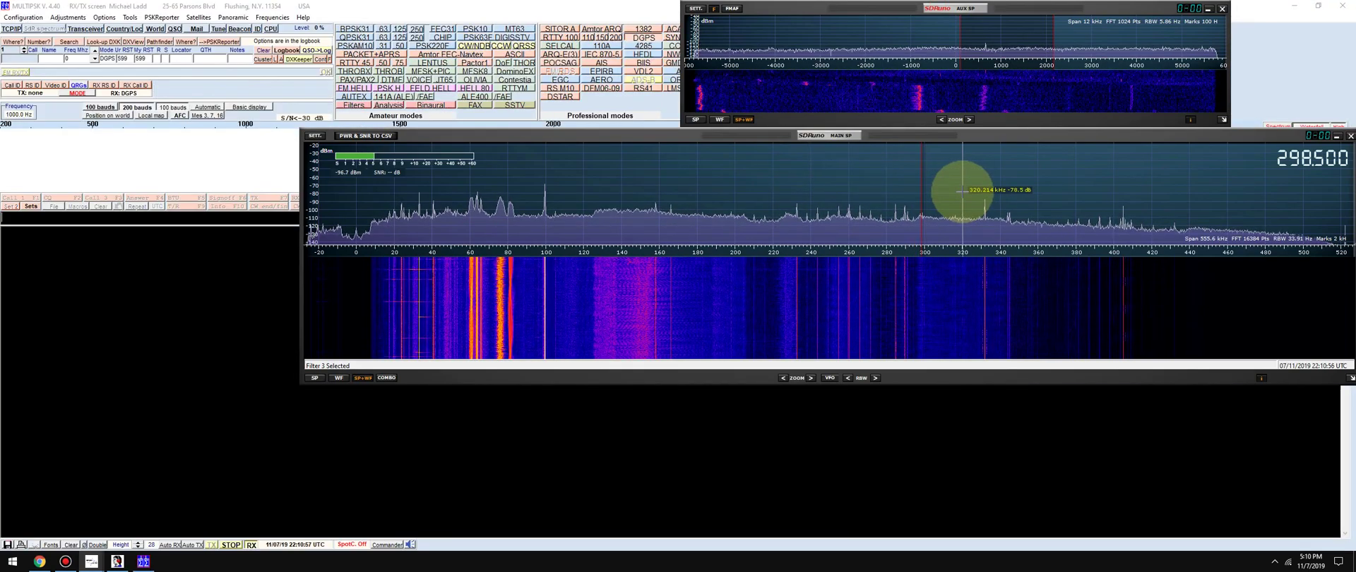
scroll(963, 191, "down", 2)
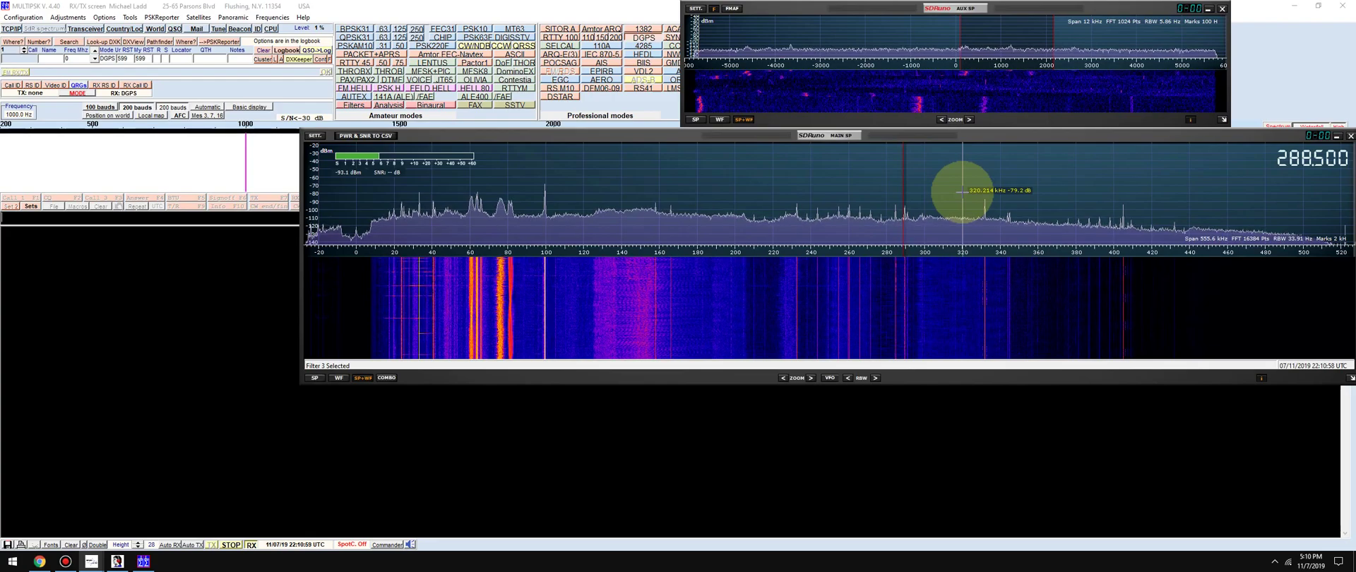
scroll(963, 190, "down", 4)
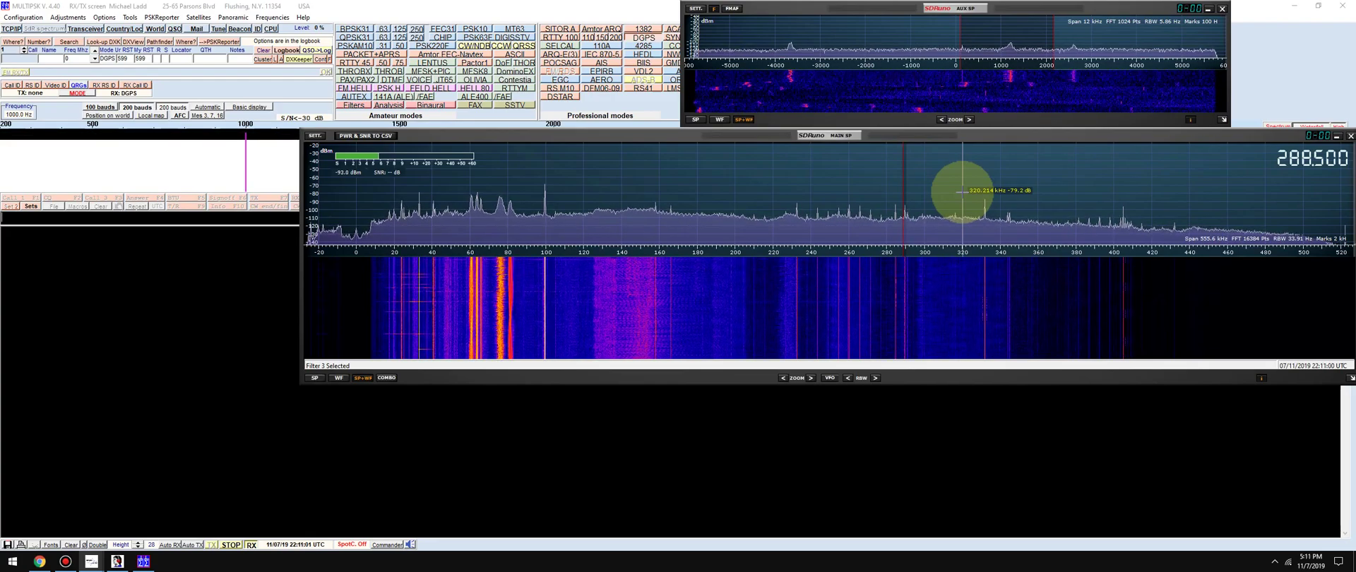
scroll(962, 191, "down", 16)
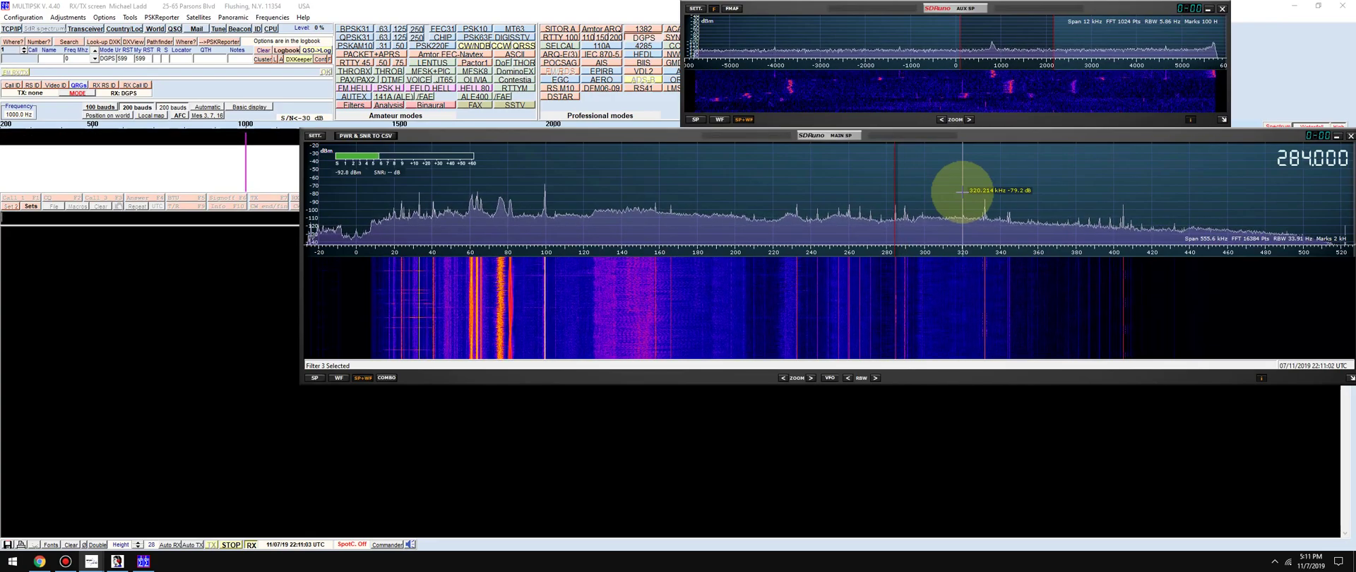
scroll(962, 191, "down", 3)
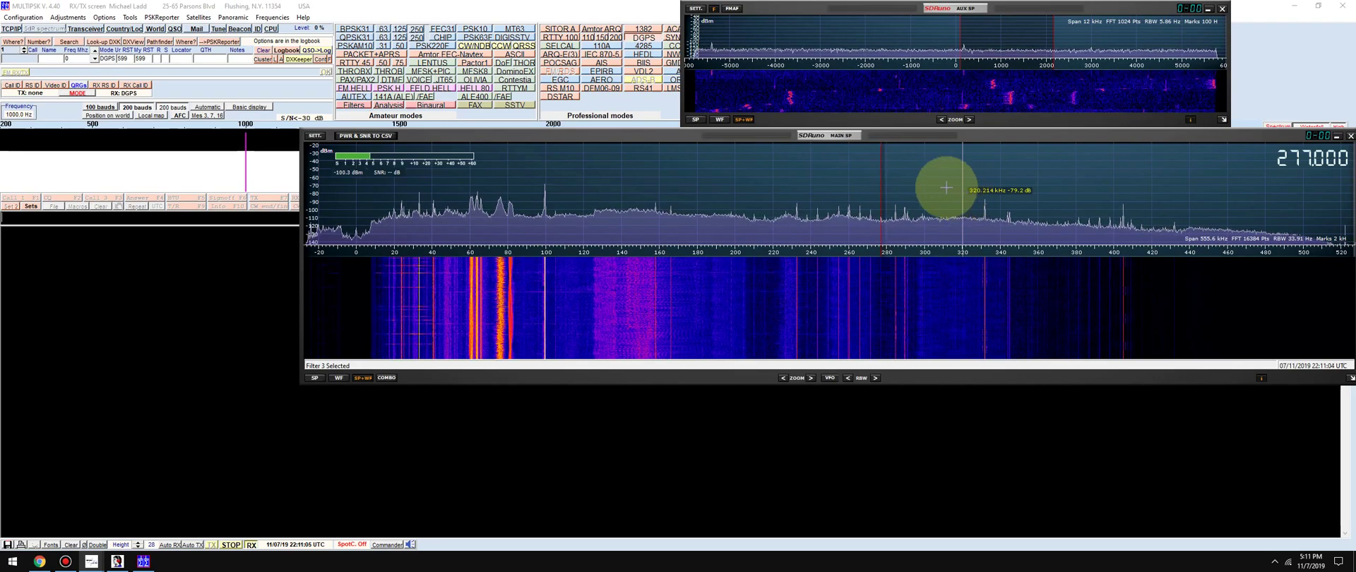
left_click(306, 5)
key("alt+F4")
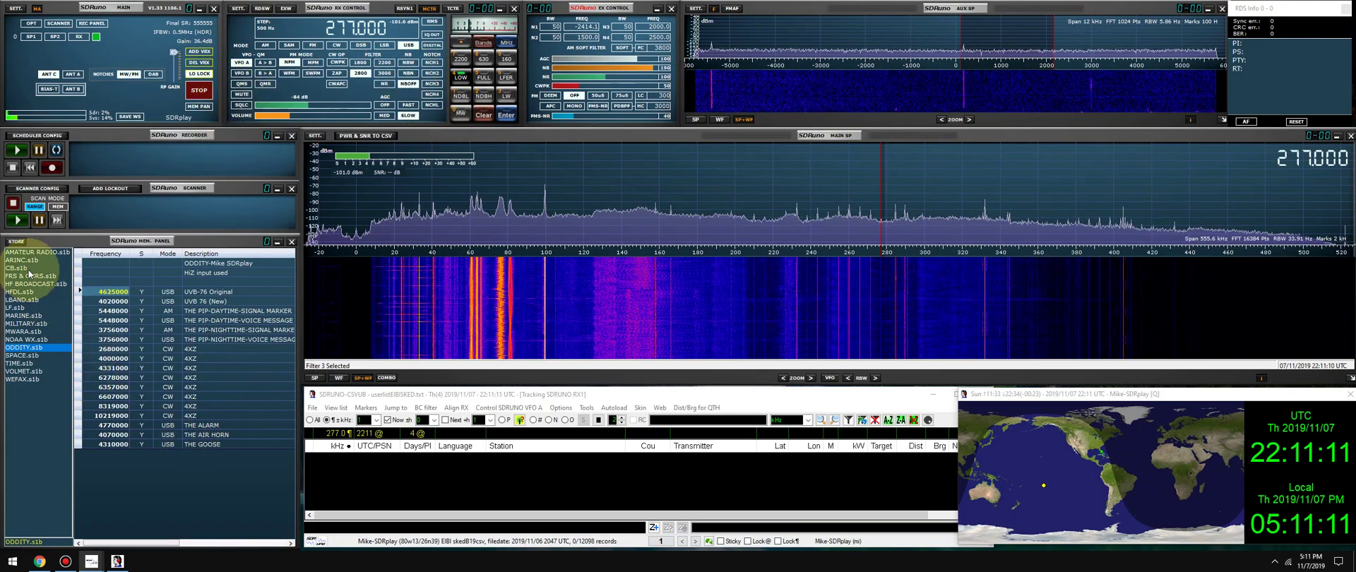
- Load the LF.s1b memory bank and recall the Key West (332 kHz, with a narrower filter), Marathon (260 kHz) and Jupiter (405 kHz) NDBs
left_click(16, 308)
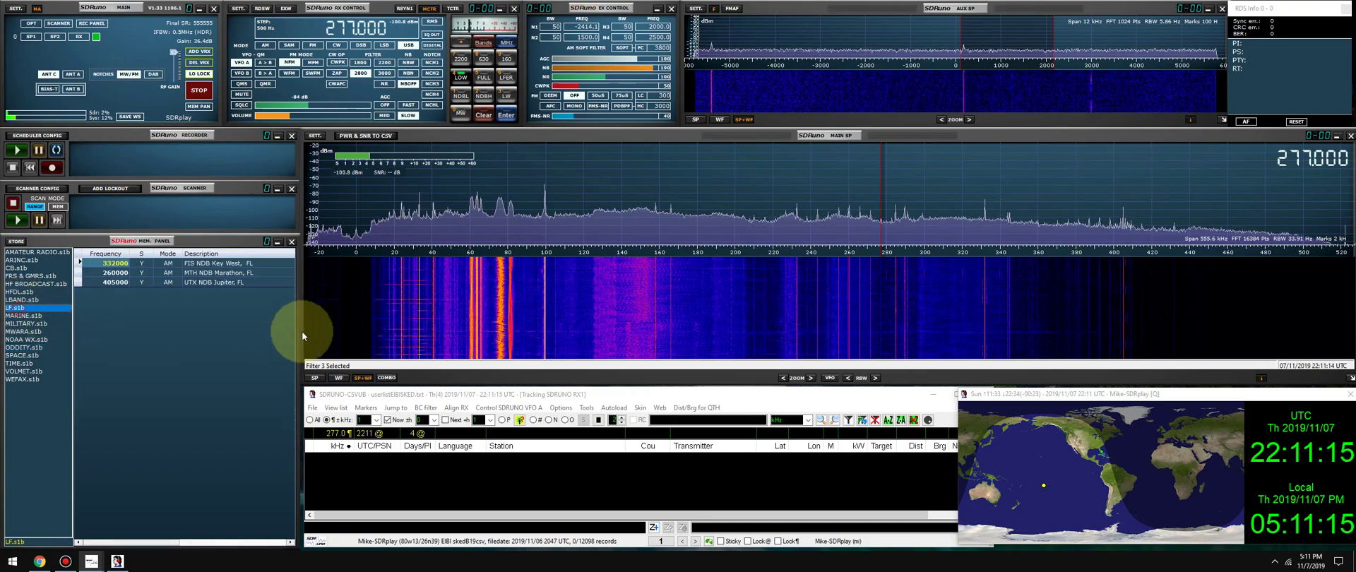
double_click(104, 264)
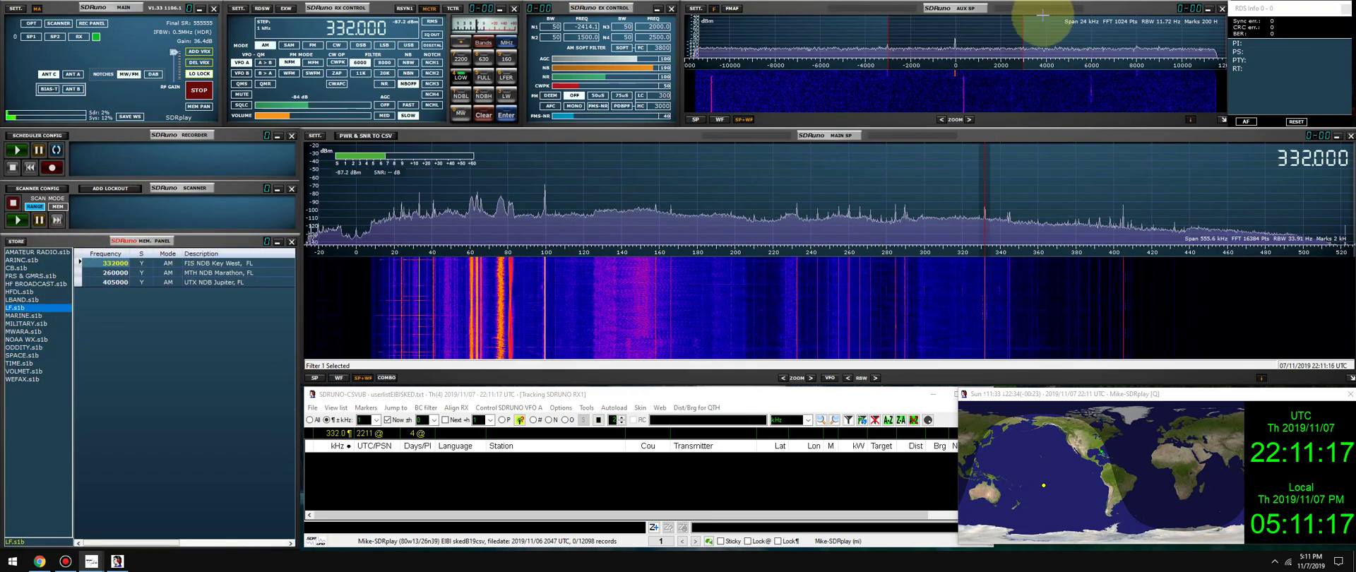
left_click_drag(1022, 33, 1014, 33)
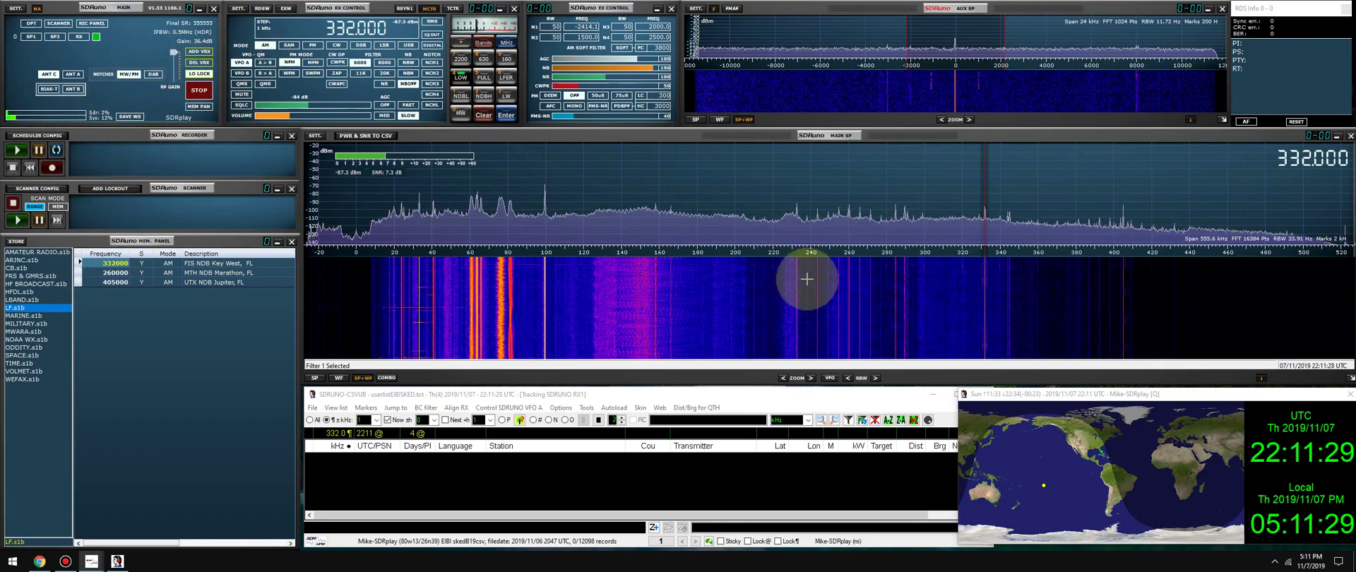
double_click(115, 273)
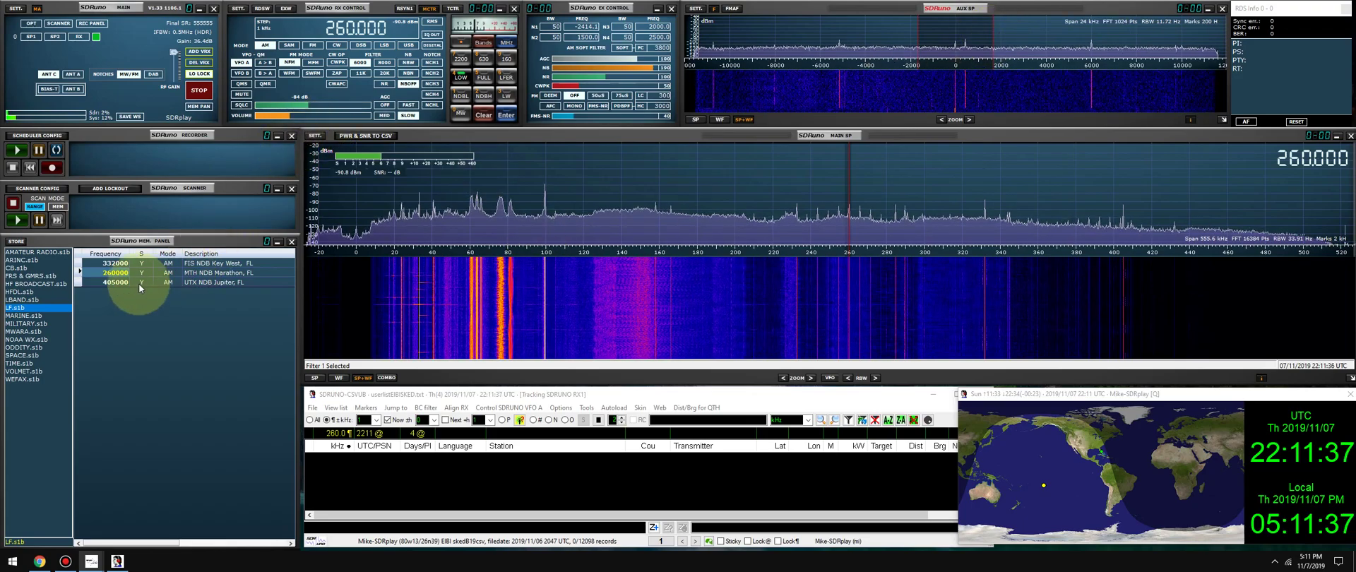
double_click(118, 283)
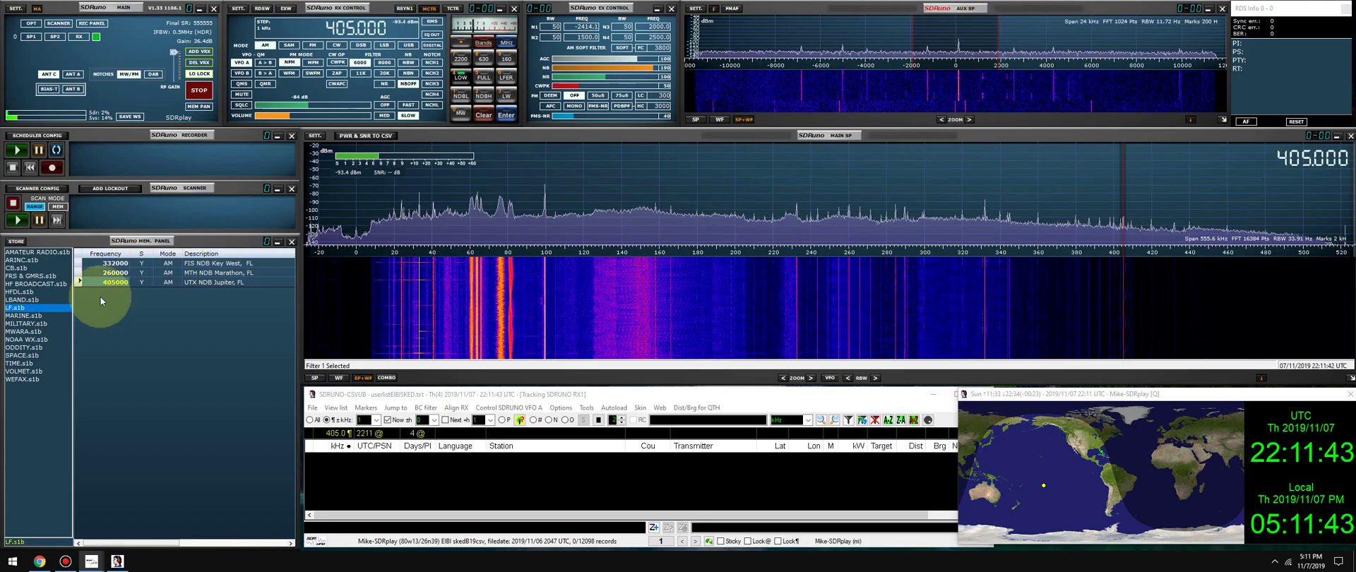
- Select the LW band and tune down from its centre to 205 kHz
left_click(506, 99)
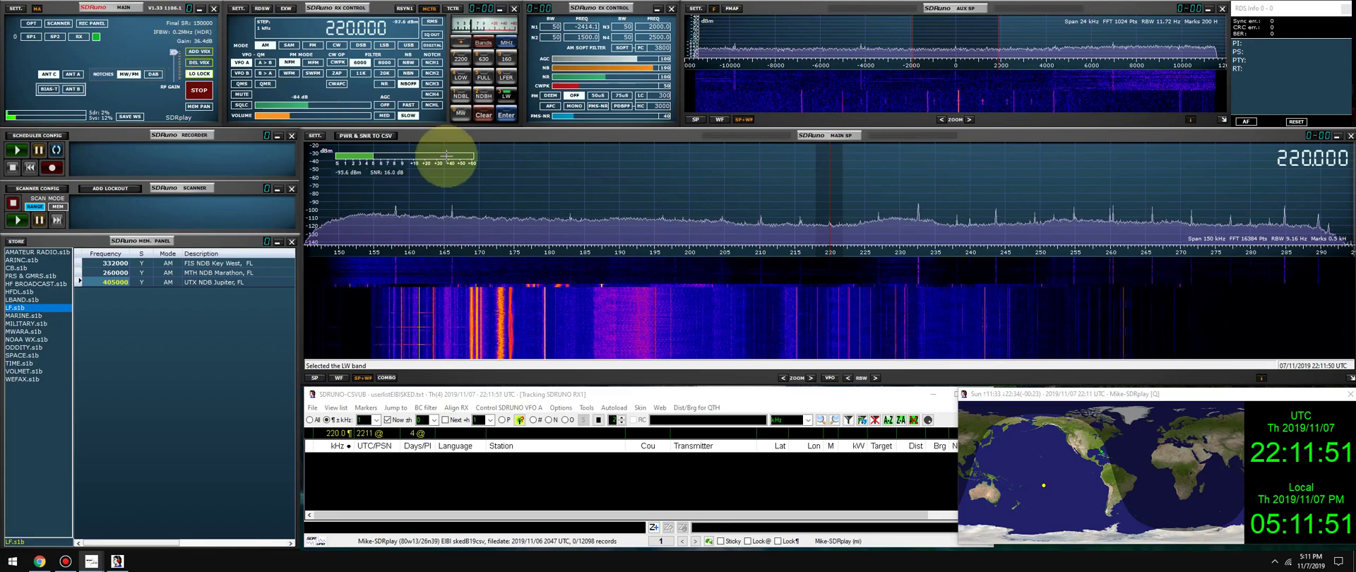
scroll(851, 179, "down", 15)
scroll(847, 175, "down", 14)
scroll(554, 209, "down", 20)
scroll(555, 211, "down", 1)
scroll(554, 211, "up", 7)
scroll(555, 211, "up", 20)
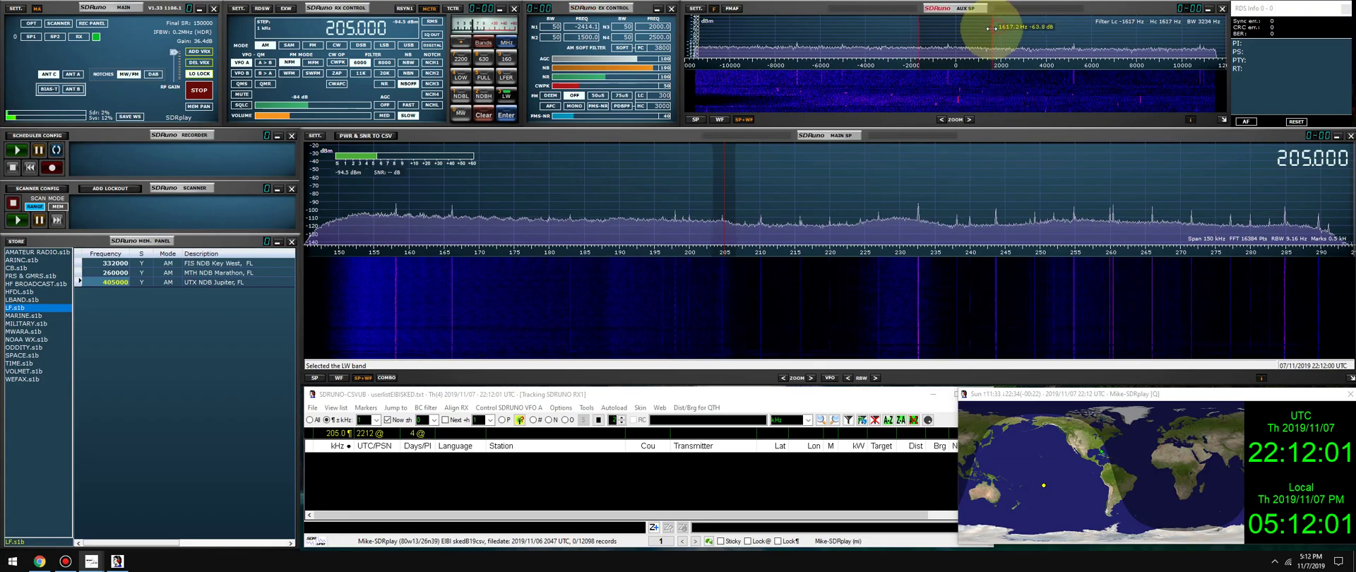
- Select the 6000 Hz AM filter and tune up through 227, 232 and 245 kHz to 252 kHz
left_click(361, 63)
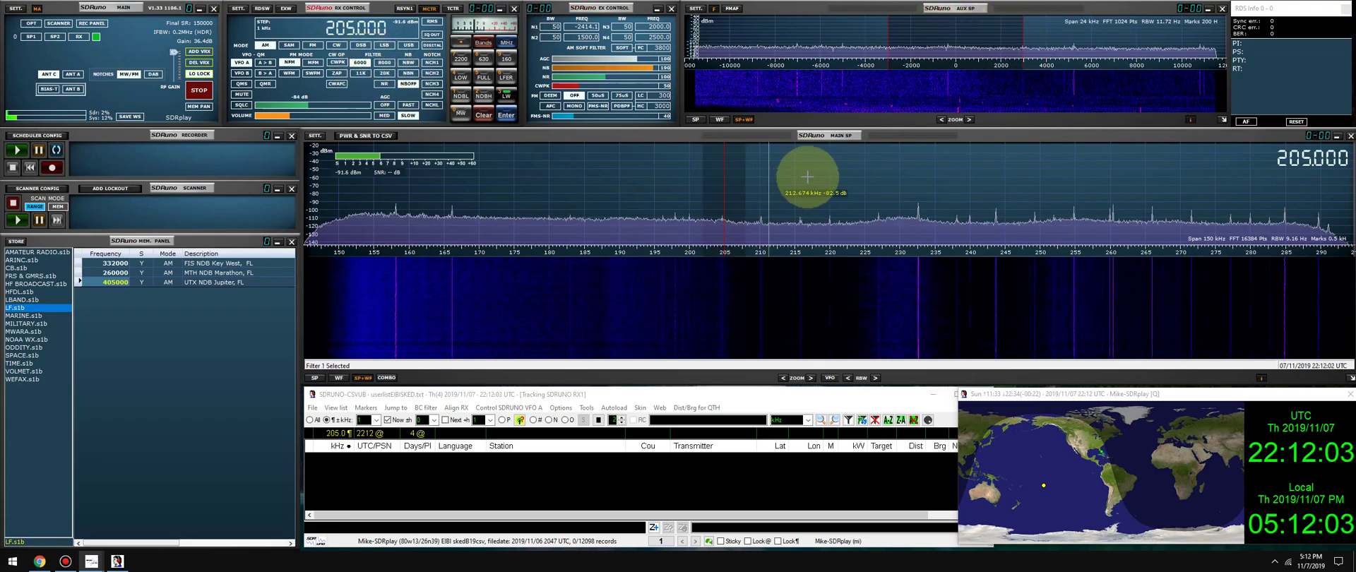
scroll(817, 176, "up", 20)
scroll(819, 185, "down", 3)
scroll(819, 185, "up", 1)
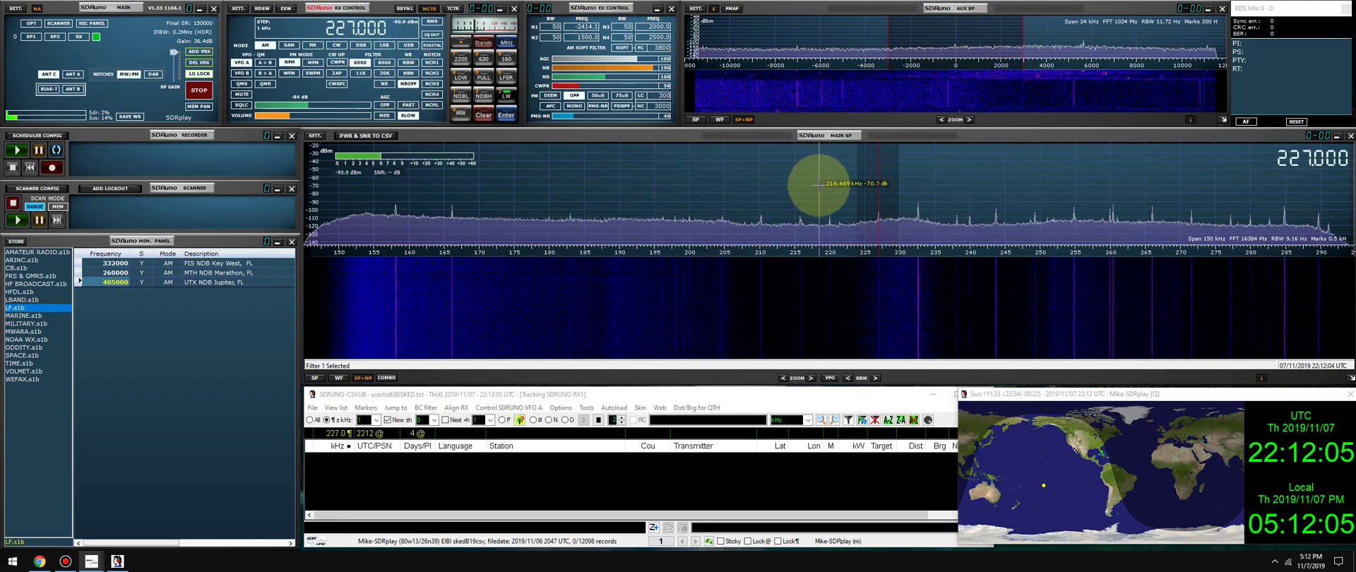
scroll(819, 185, "up", 6)
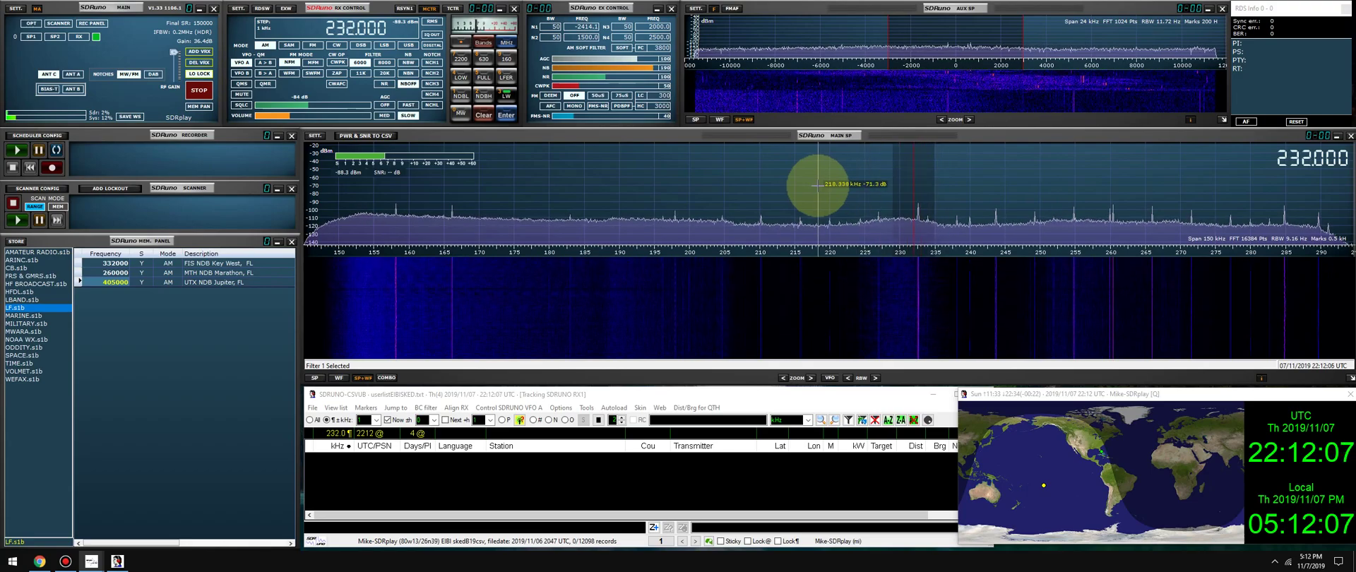
scroll(818, 185, "up", 6)
scroll(819, 185, "up", 7)
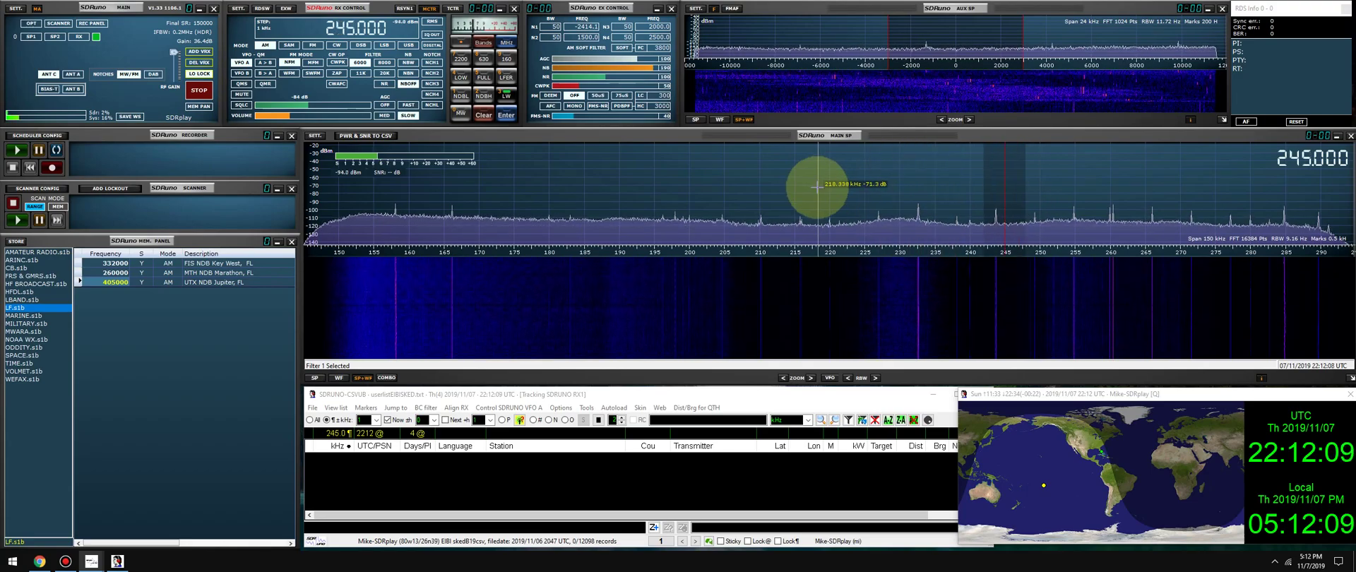
scroll(817, 186, "up", 10)
scroll(817, 187, "down", 4)
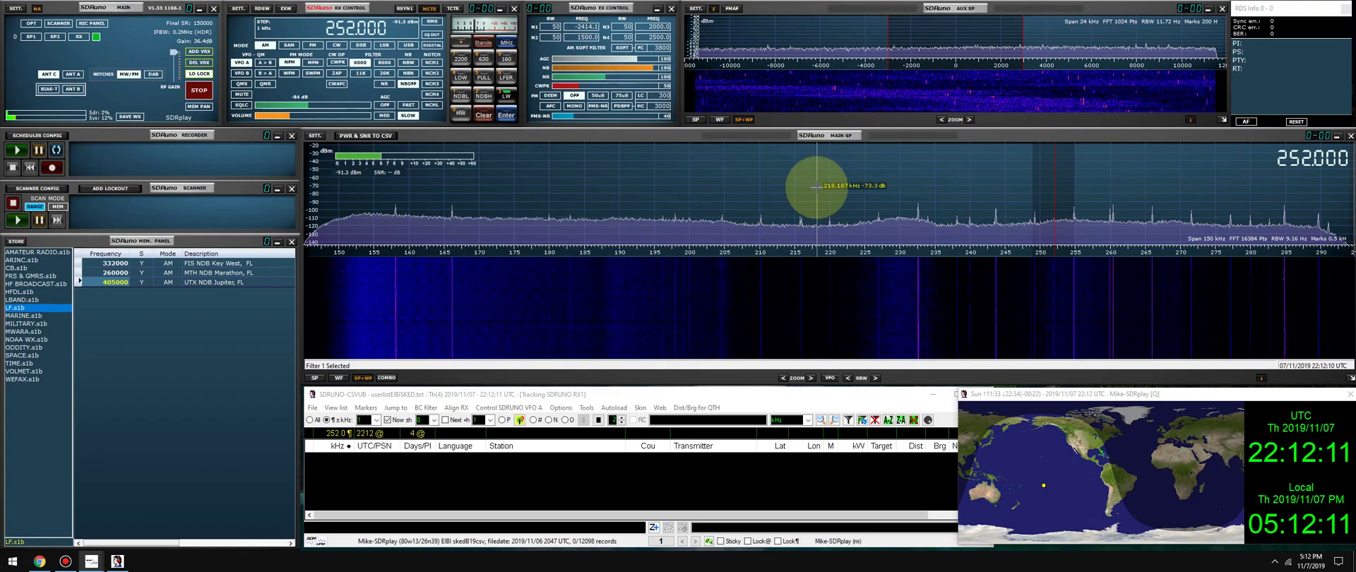
- Switch the receiver to USB, tune to 251.5 kHz and narrow the filter's upper edge in the auxiliary spectrum
left_click(544, 29)
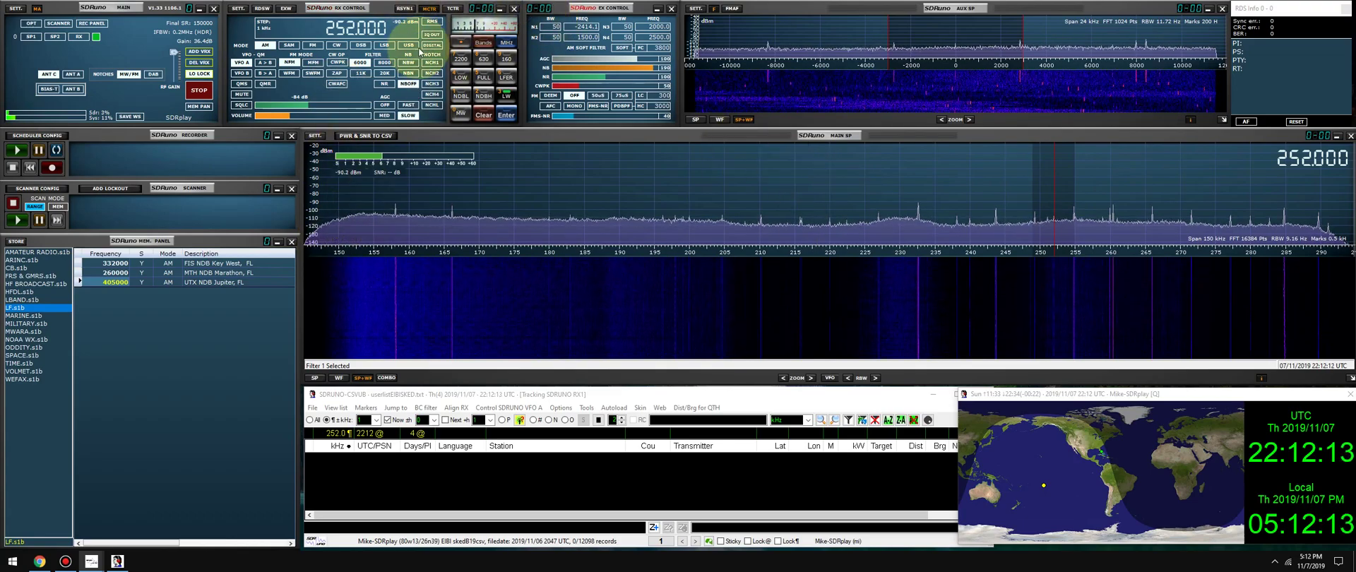
left_click(407, 46)
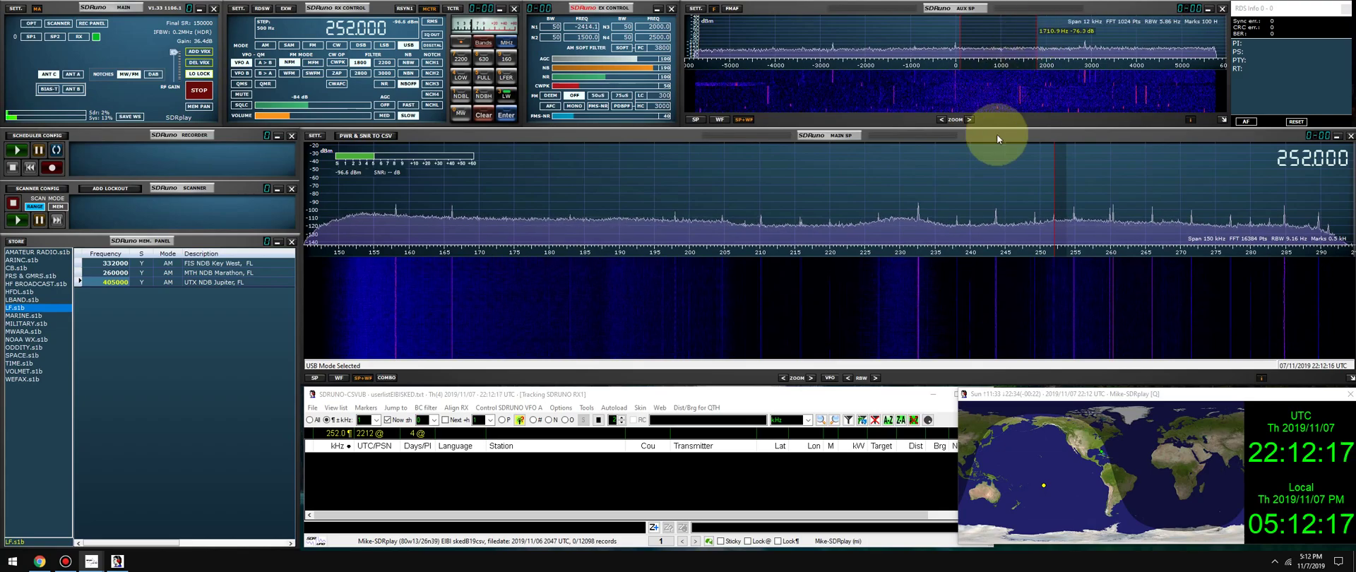
scroll(1087, 200, "down", 1)
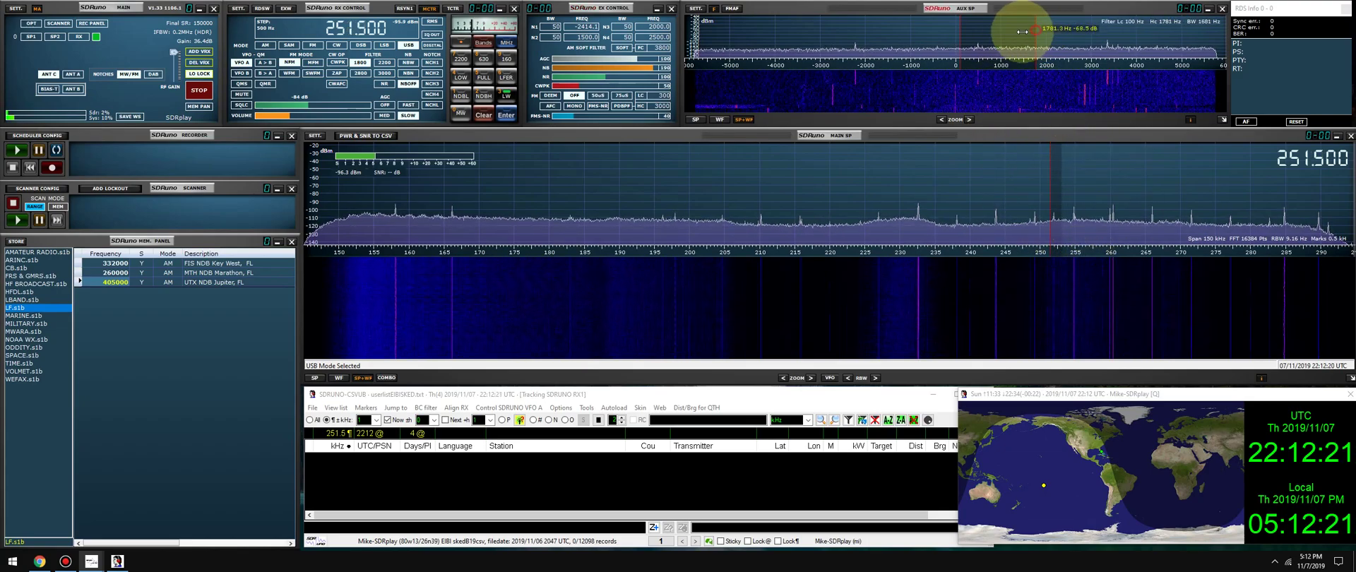
left_click_drag(1035, 30, 1022, 32)
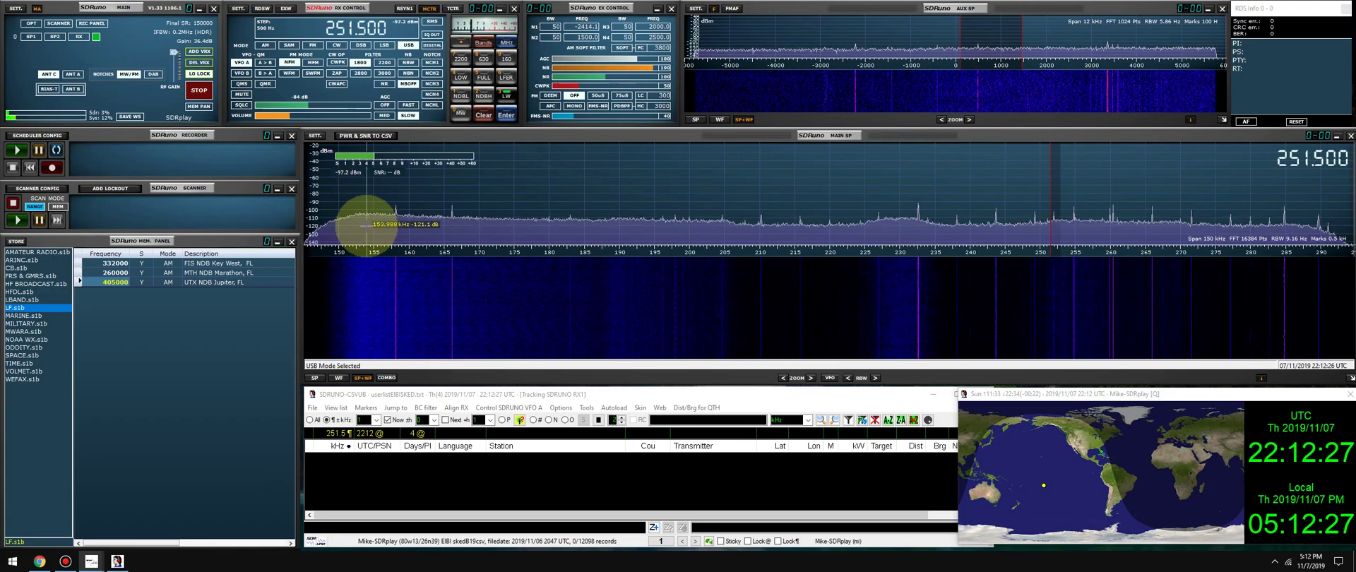
- Mute the receiver, load the HF BROADCAST.s1b memory bank, recall All India Radio on 9445 kHz and widen its filter to about ±5000 Hz
left_click(236, 95)
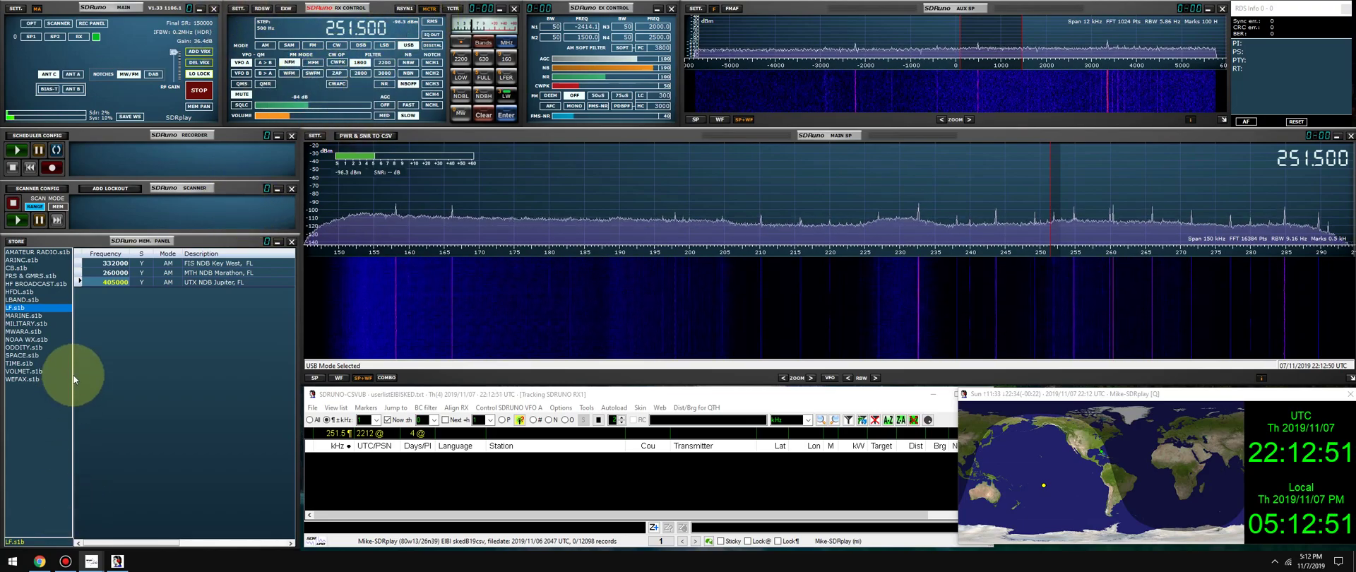
left_click(32, 283)
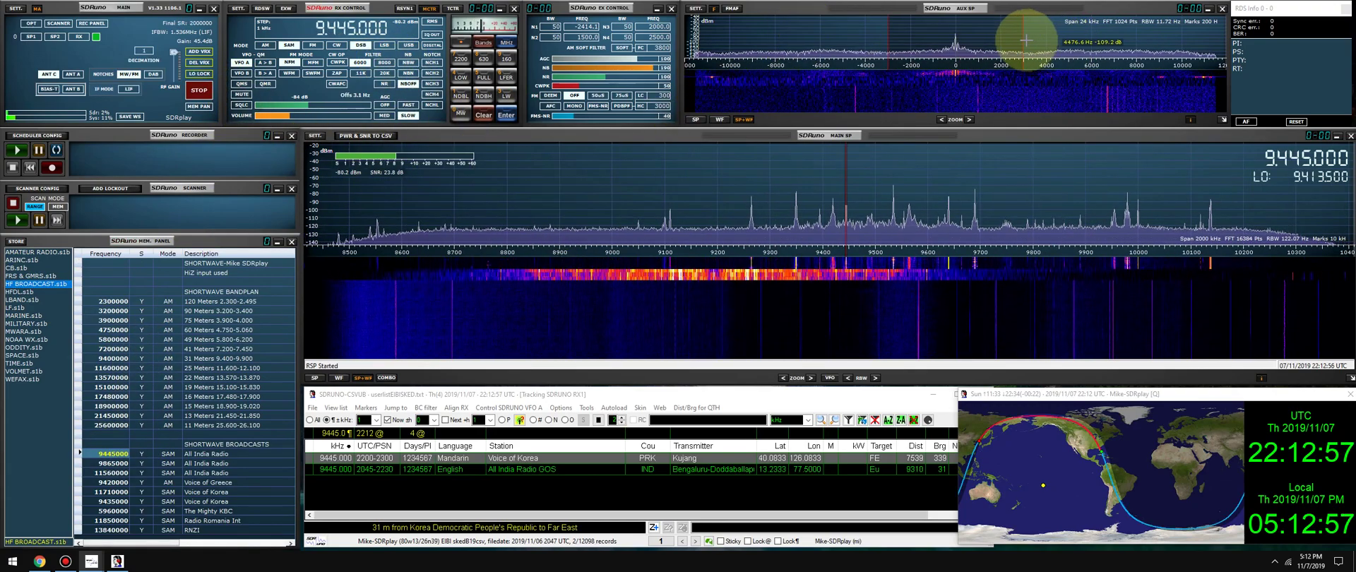
left_click_drag(1066, 32, 1069, 32)
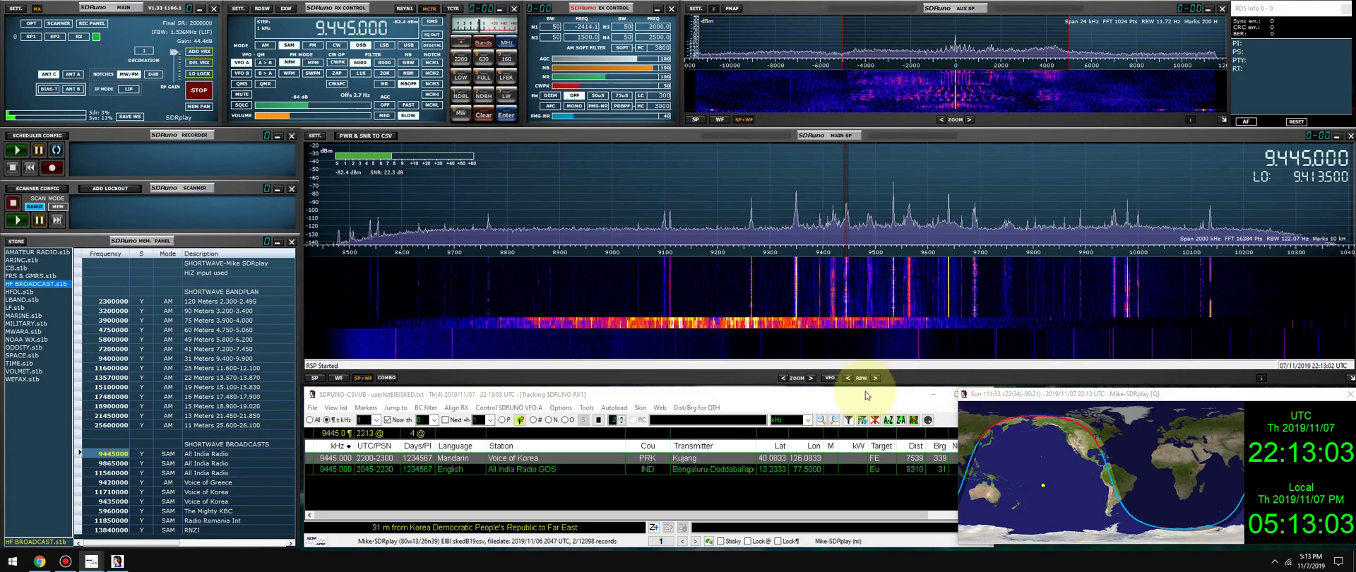
- Close the CSV user list browser and its world map, and extend the main spectrum window down into the freed space
left_click(989, 394)
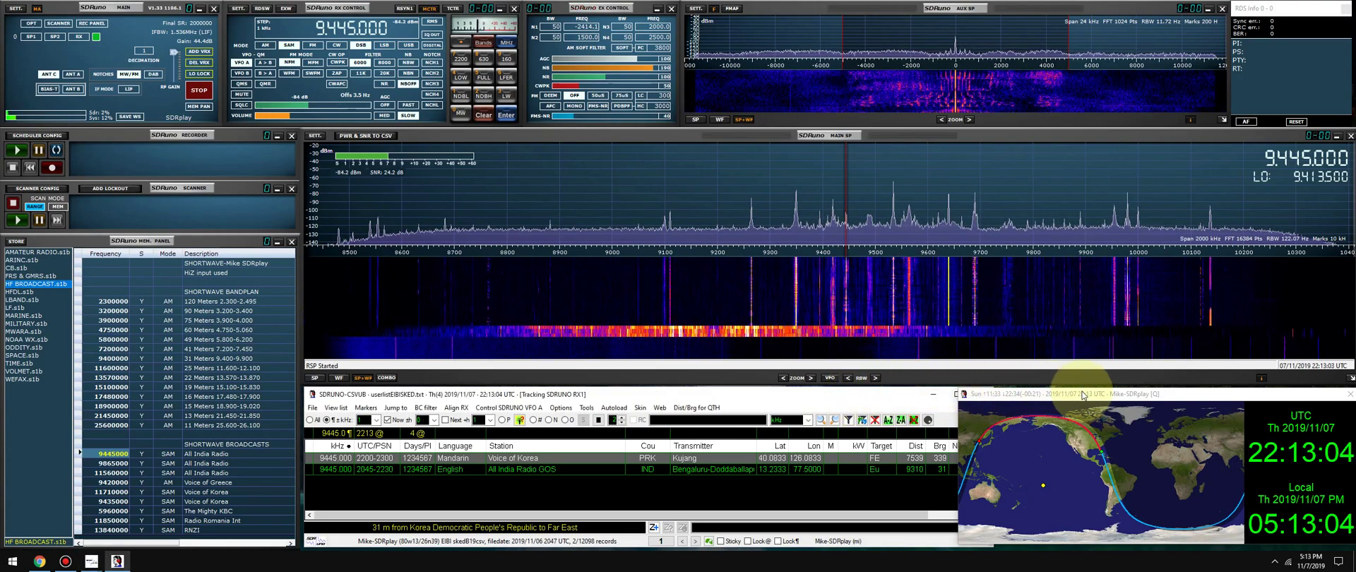
left_click(1349, 396)
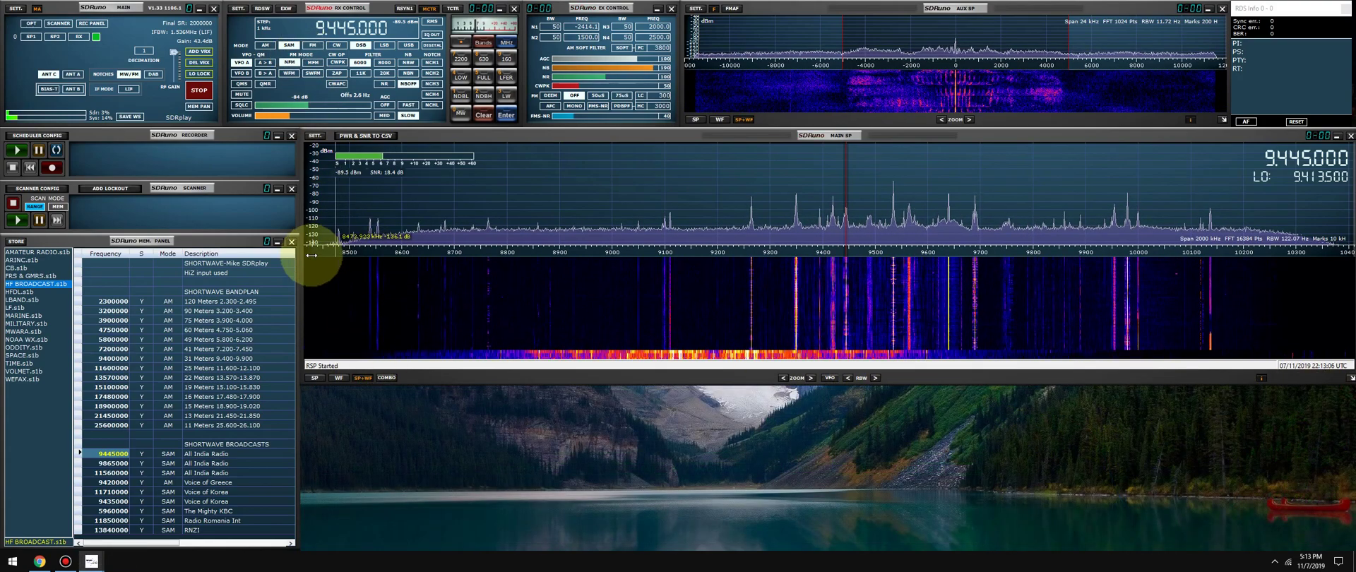
left_click(178, 117)
left_click(180, 18)
left_click(256, 109)
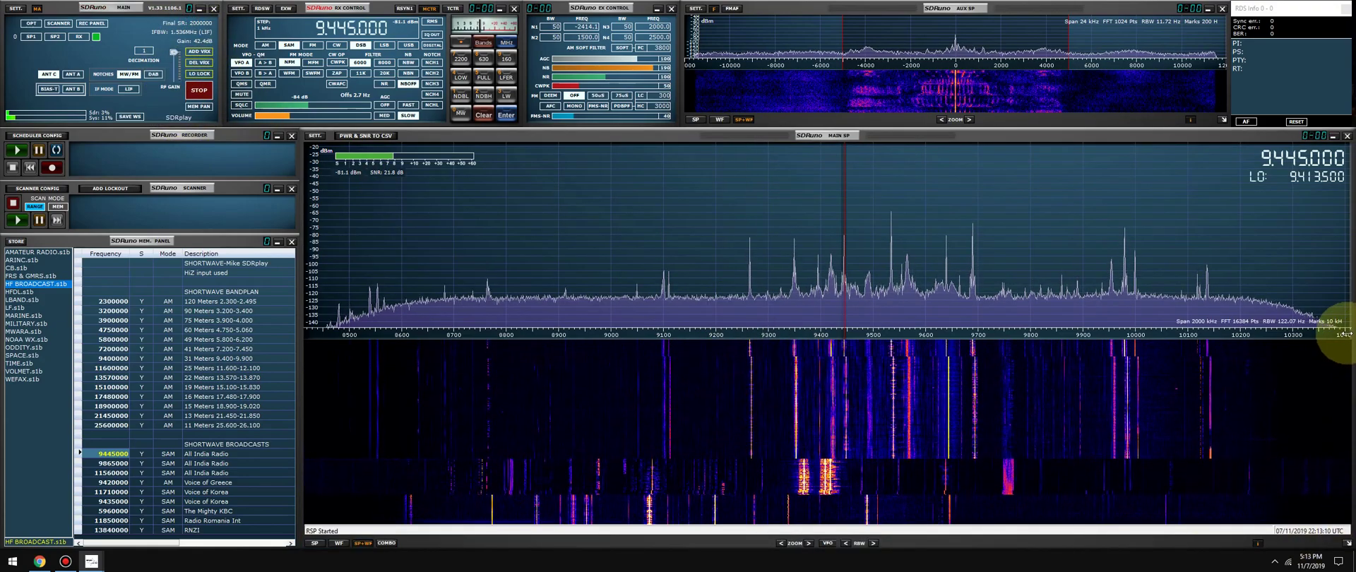
left_click(1348, 543)
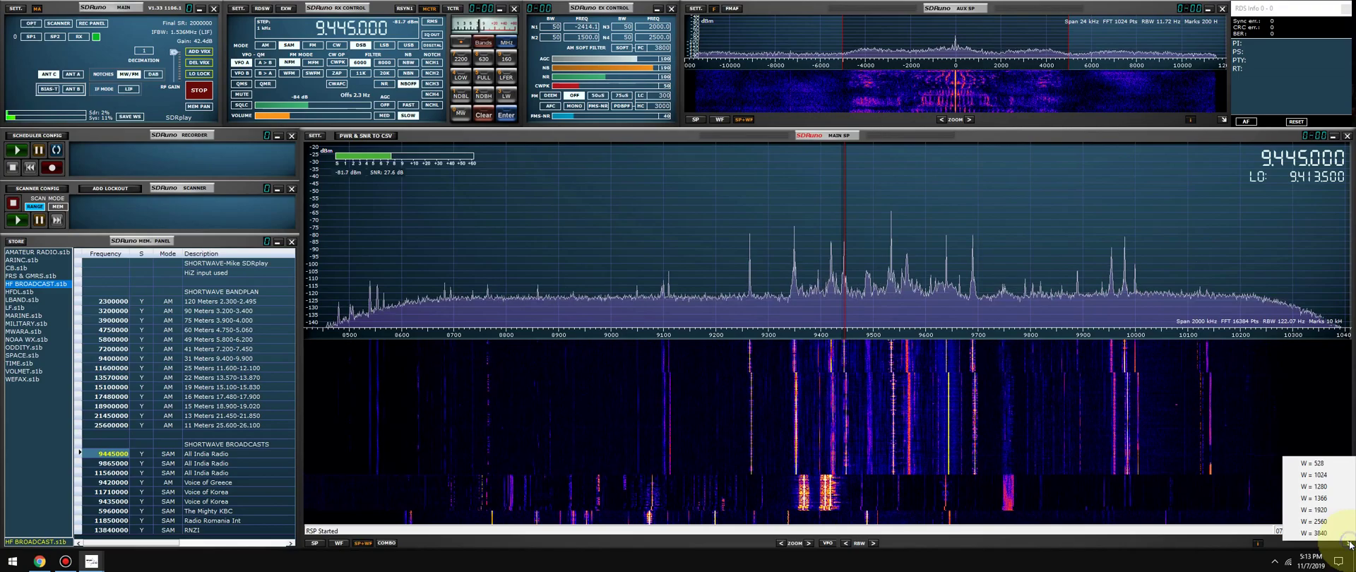
left_click(1030, 547)
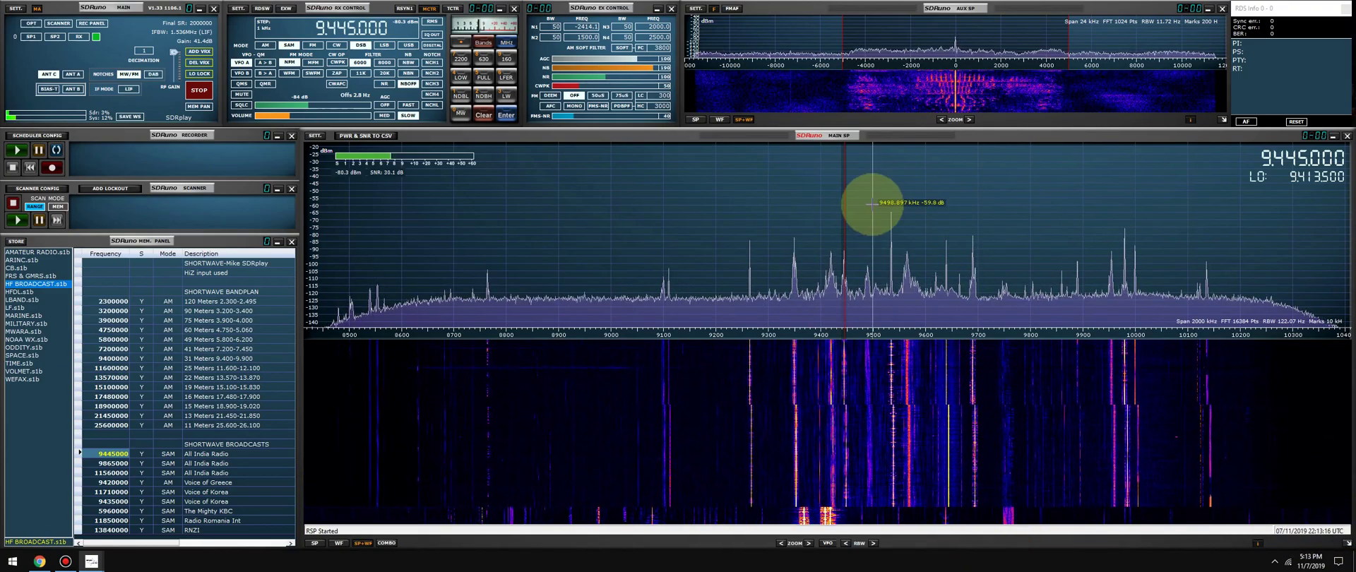